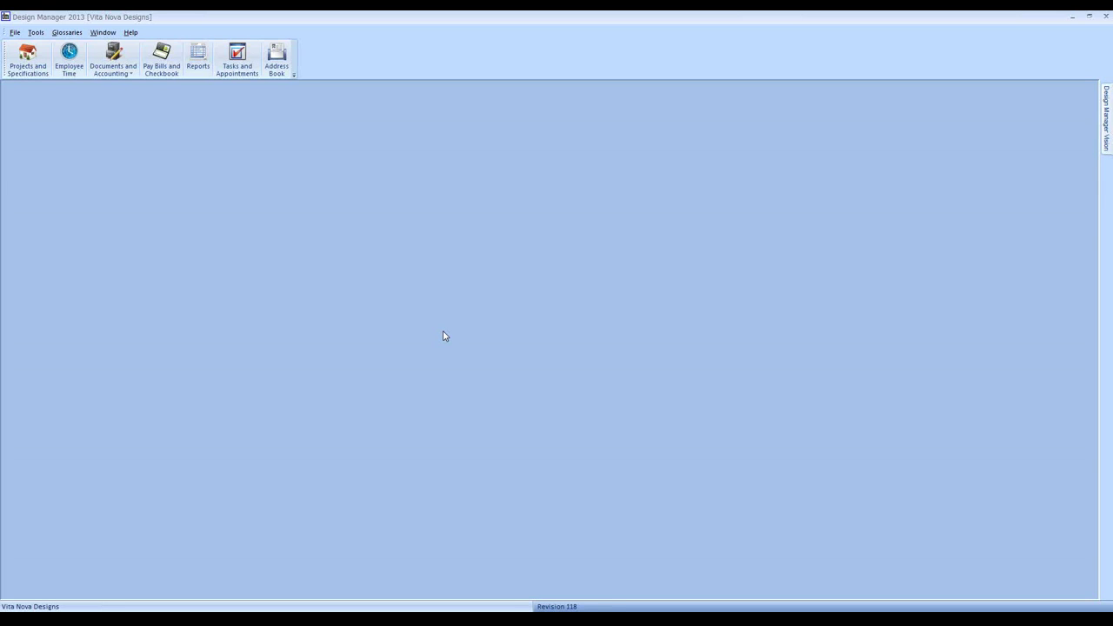
Open the reports list and view the options of the Open Client Deposit report under Accounts Receivable, without running it
click(199, 59)
drag(257, 227, 154, 129)
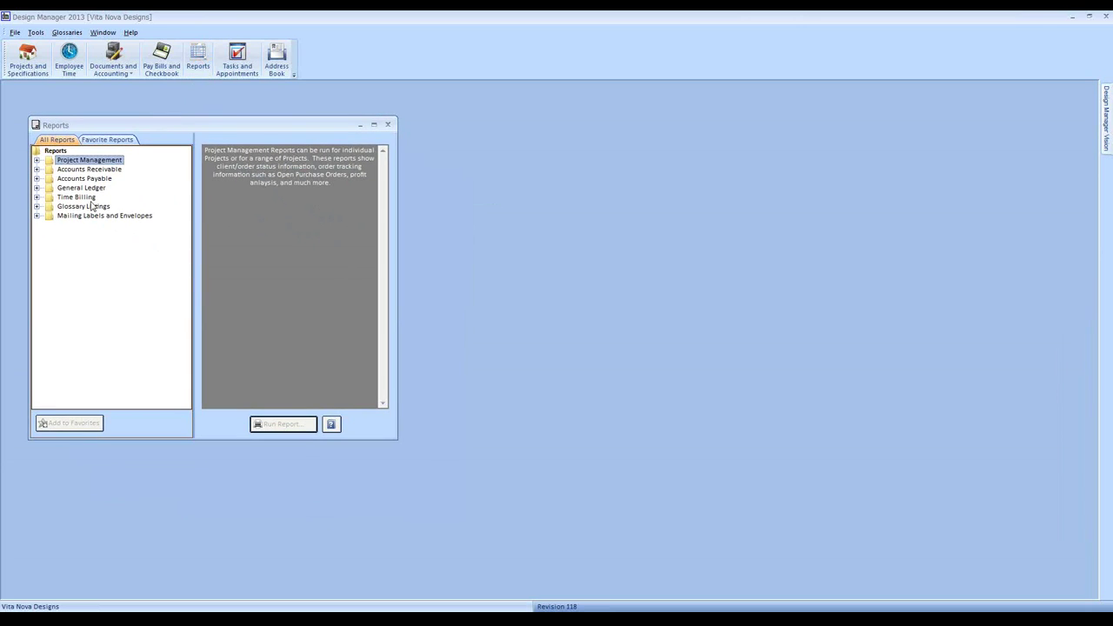
click(84, 170)
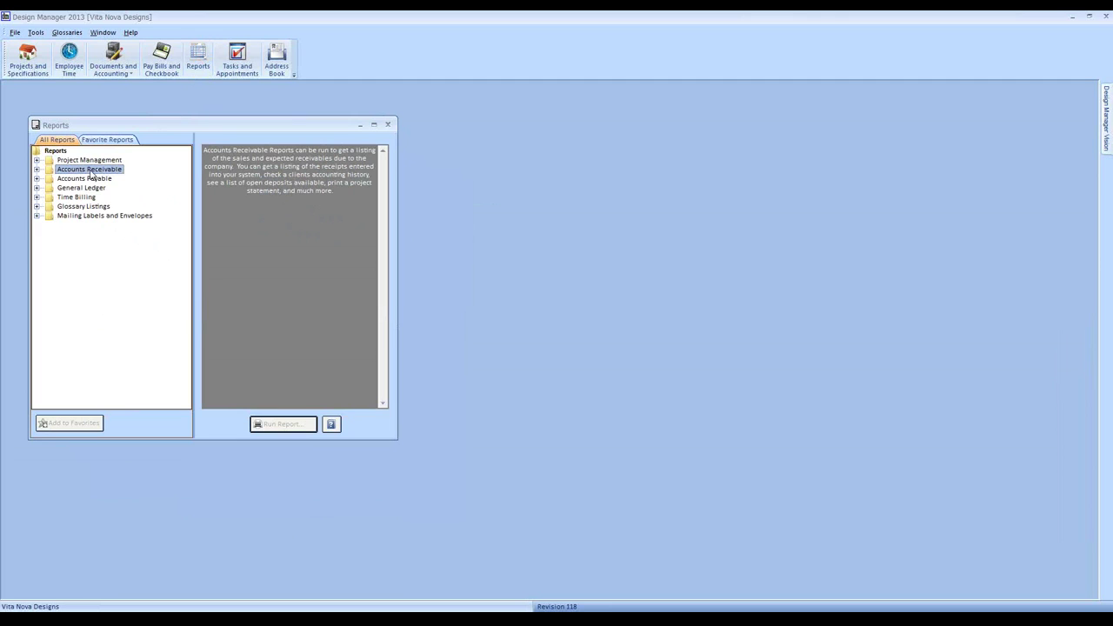
click(36, 169)
click(102, 225)
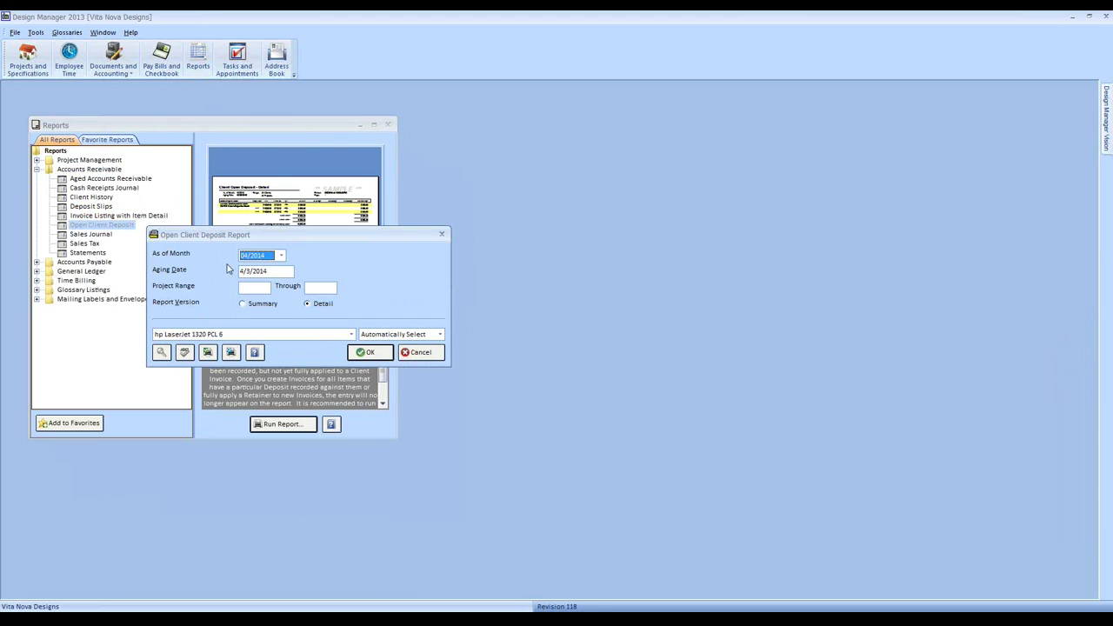
click(419, 353)
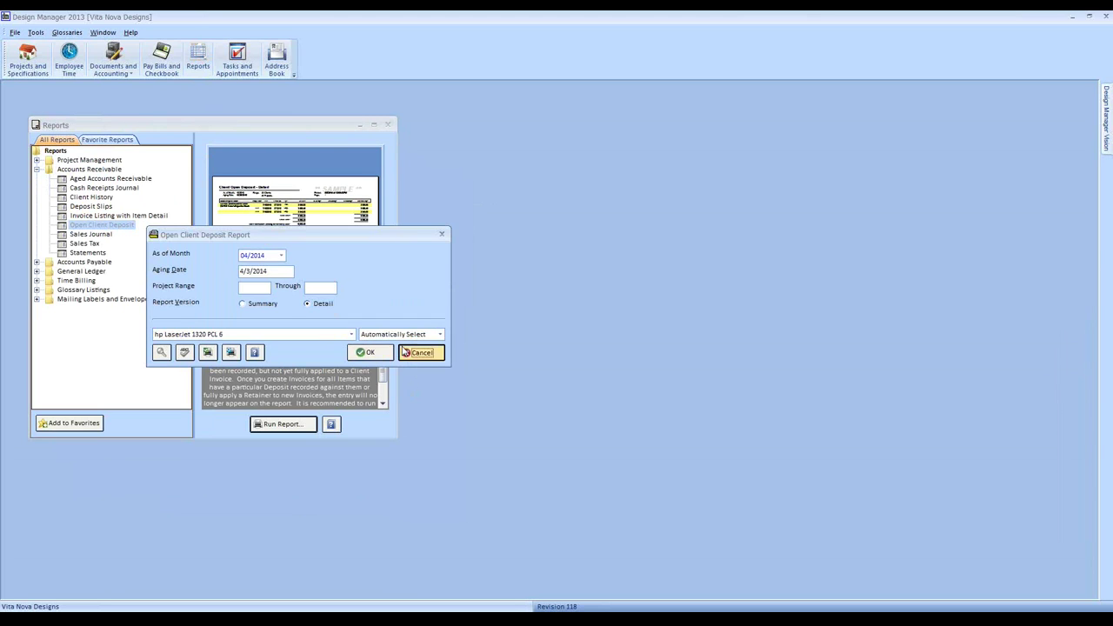
Find the Balance Sheet among the General Ledger financial statements and view its report options without running it
click(37, 271)
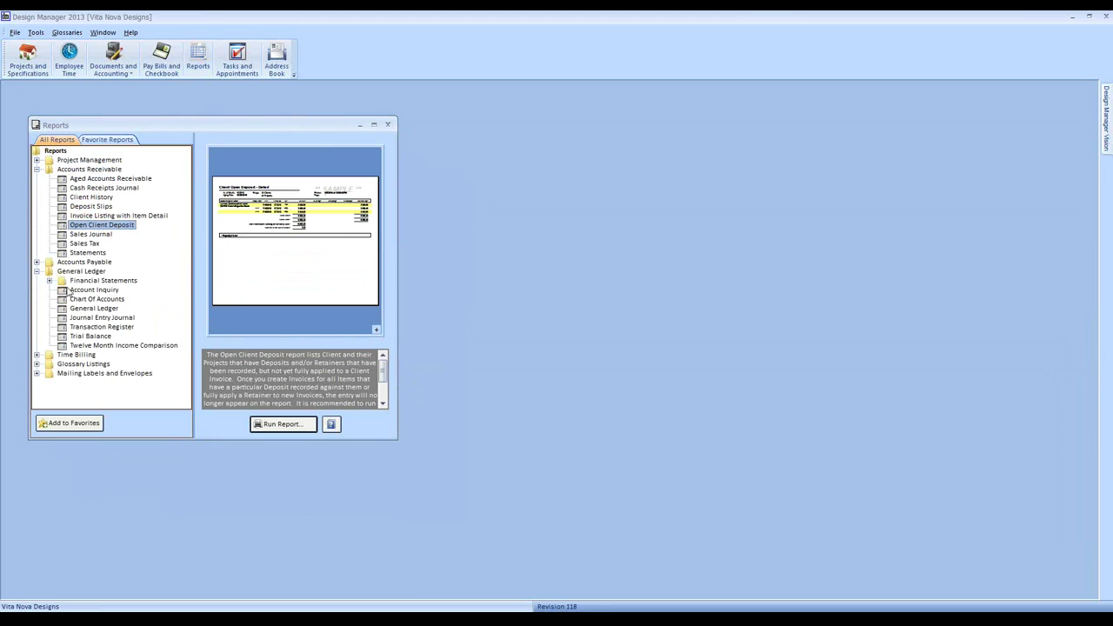
click(49, 281)
click(103, 290)
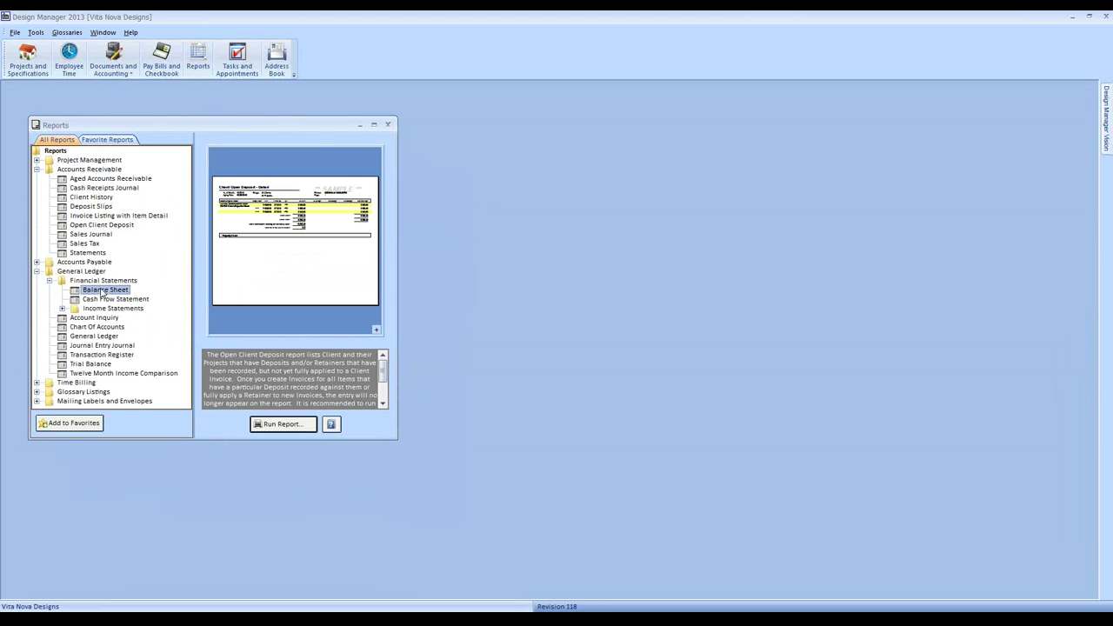
click(284, 423)
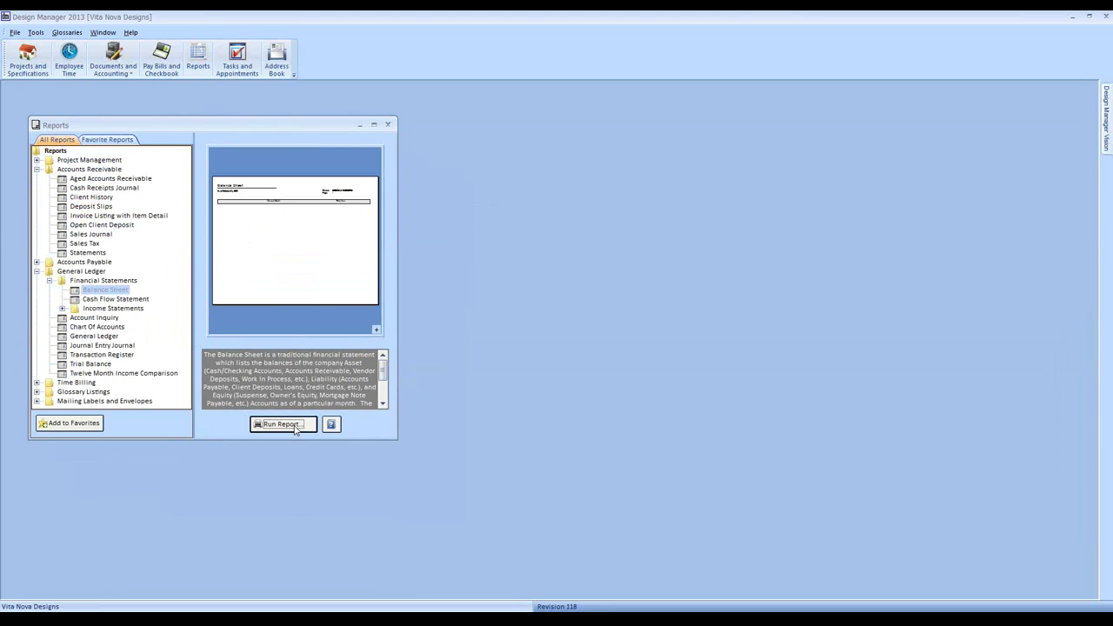
click(433, 383)
Preview the Balance Sheet from the favorite reports with the ending date 4/30/2014, and place the enlarged preview beside the reports list
click(113, 140)
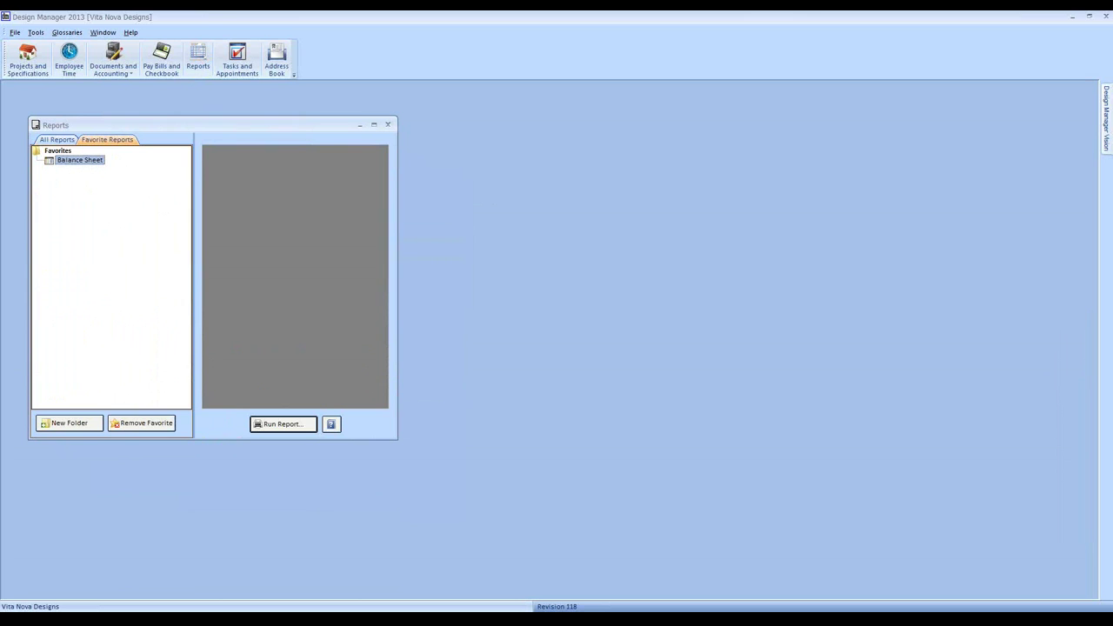
click(288, 425)
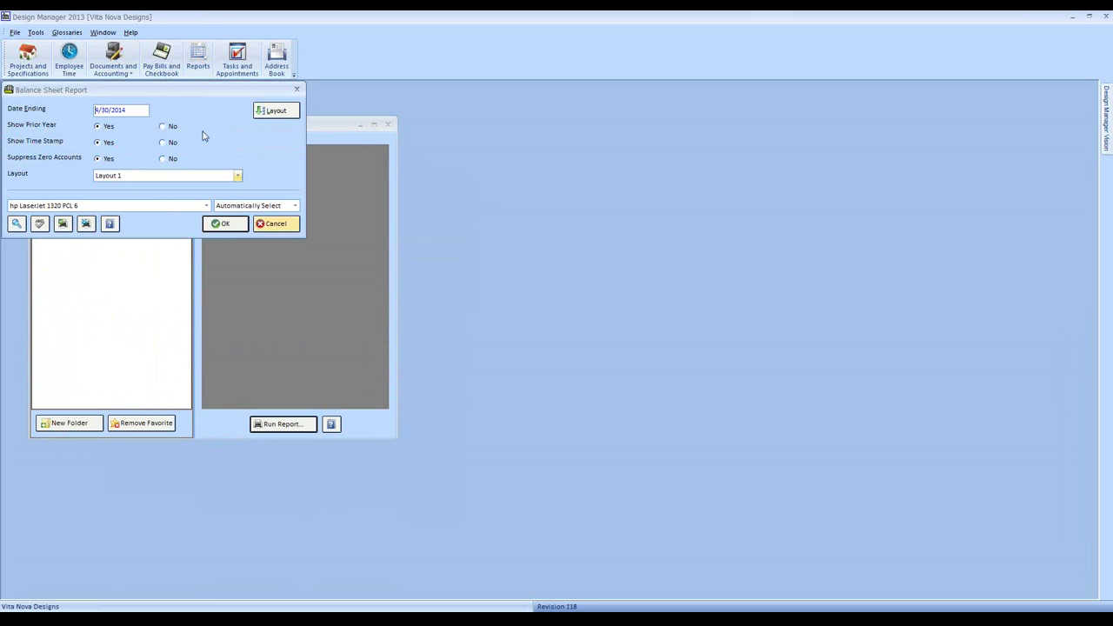
drag(179, 92, 293, 159)
click(339, 290)
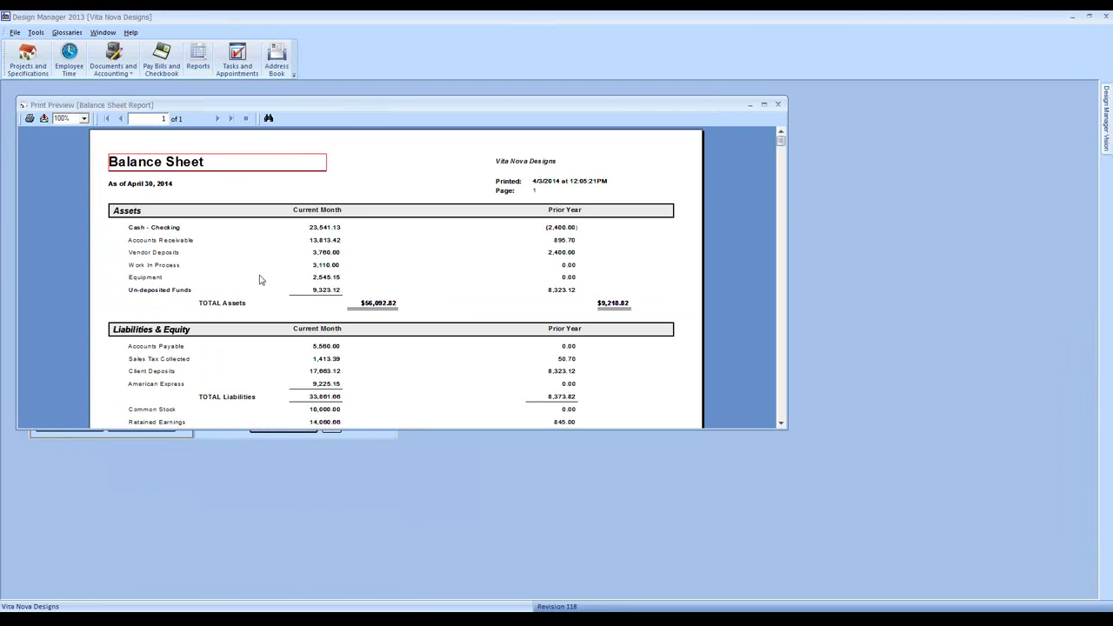
drag(280, 427, 272, 522)
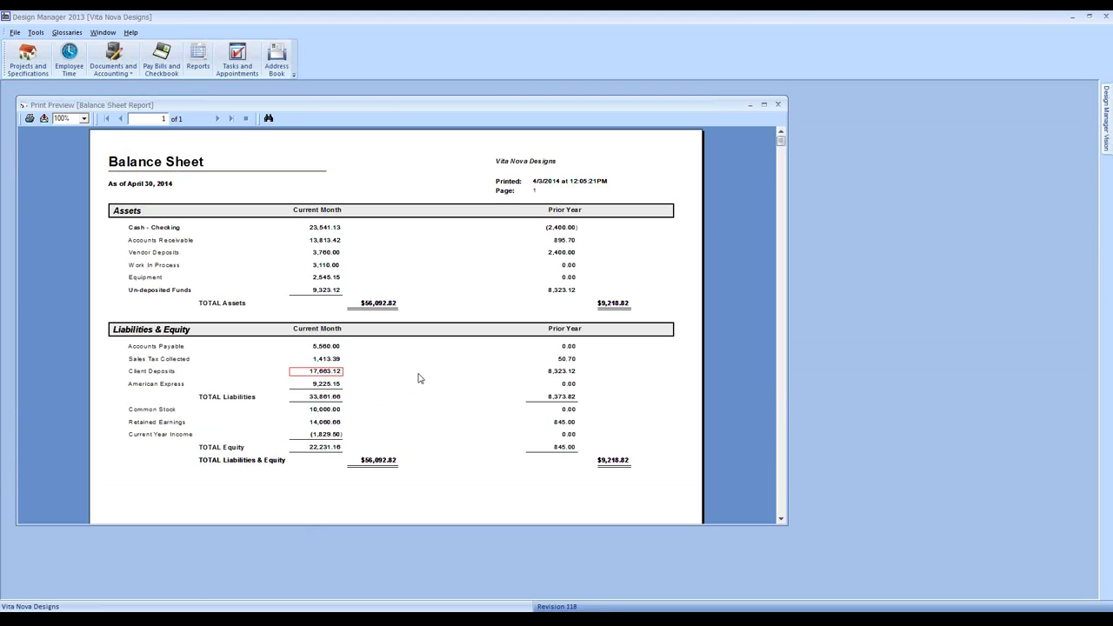
drag(474, 105, 810, 140)
Preview the Open Client Deposit report in its Detail version for 04/2014, covering all projects, and enlarge the preview
click(287, 165)
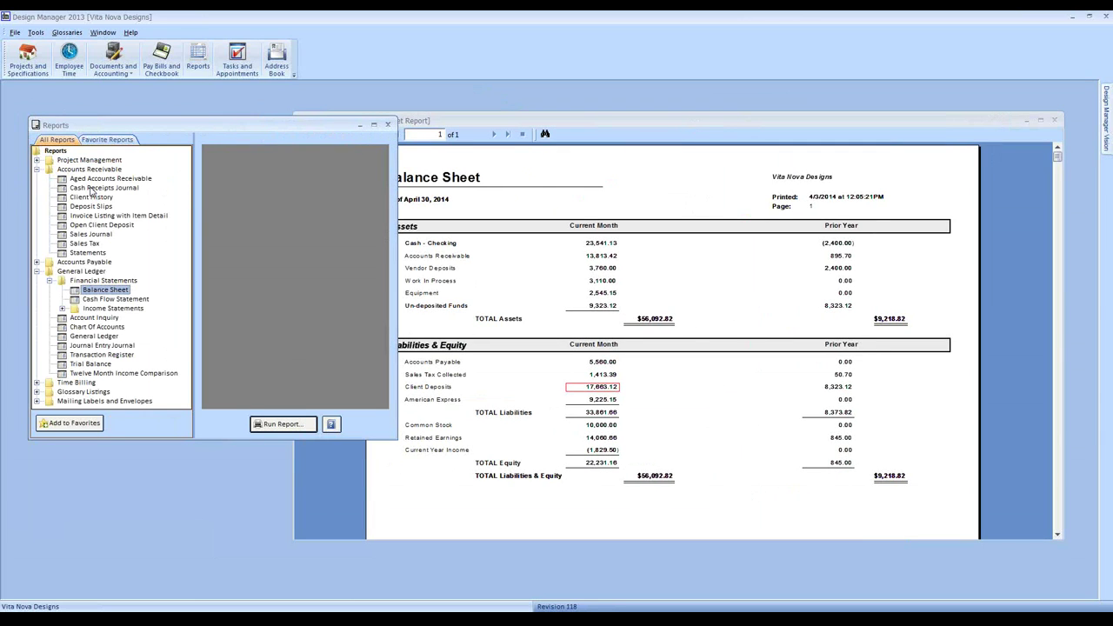
double_click(35, 271)
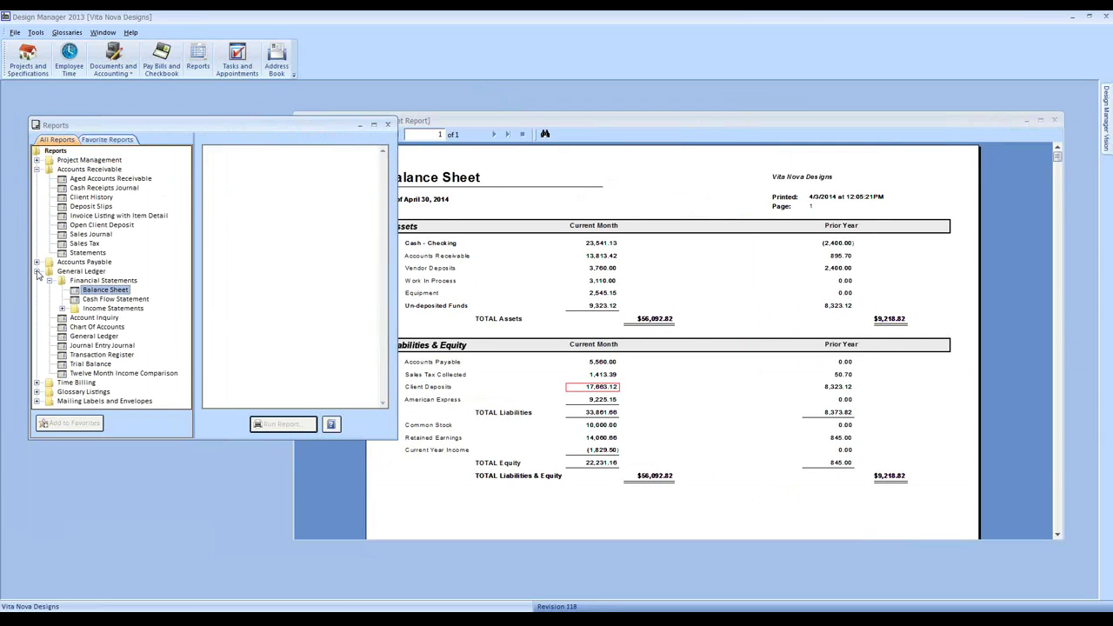
double_click(101, 225)
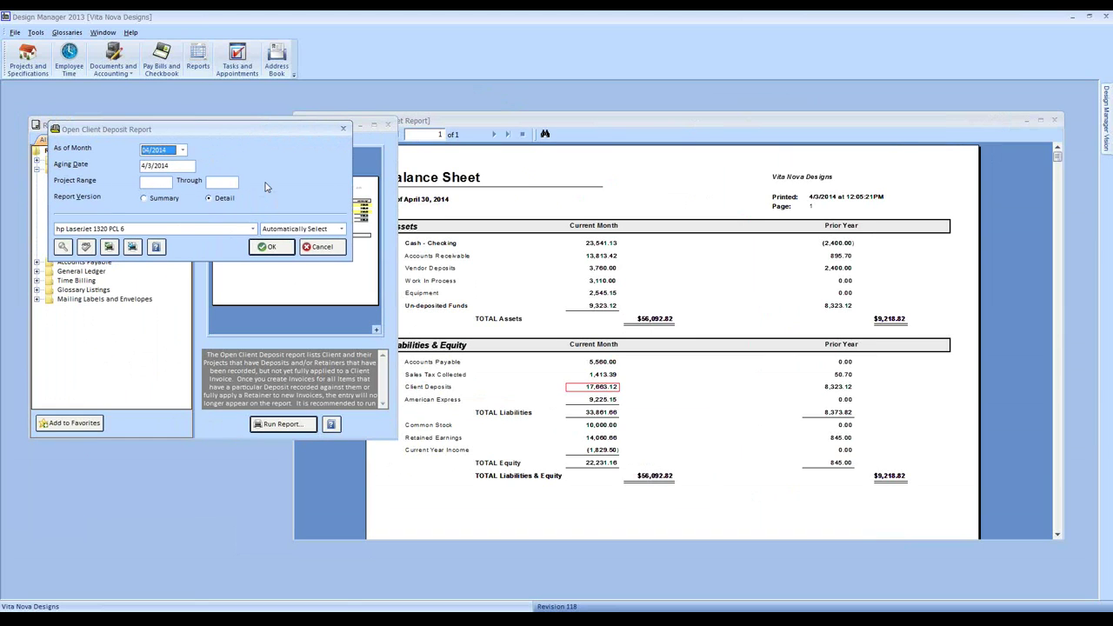
click(151, 181)
click(228, 182)
click(266, 248)
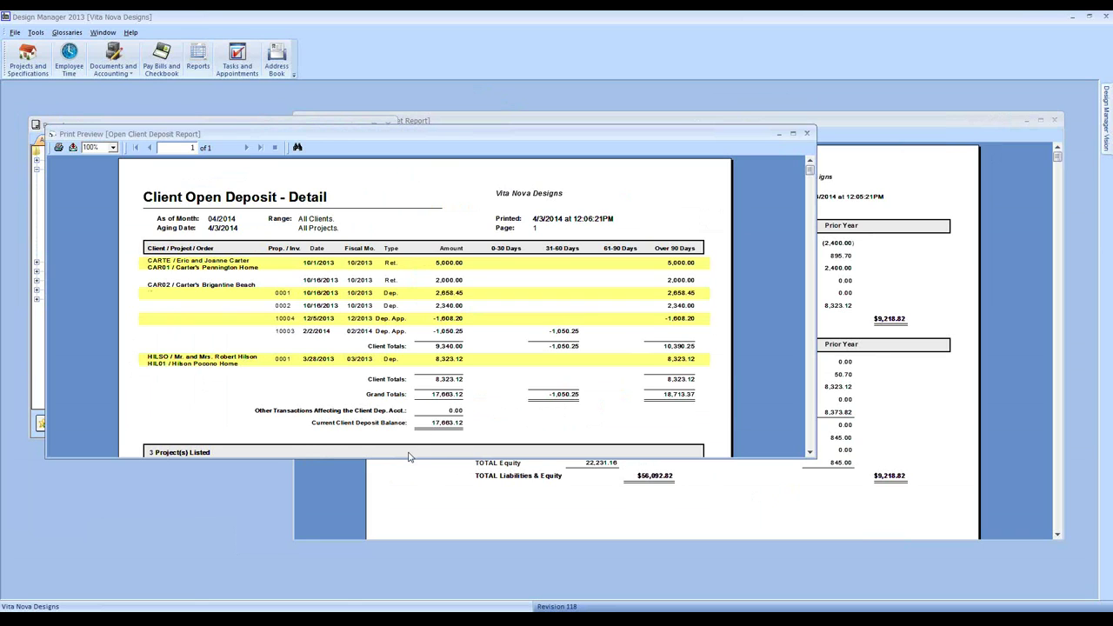
drag(408, 465, 405, 534)
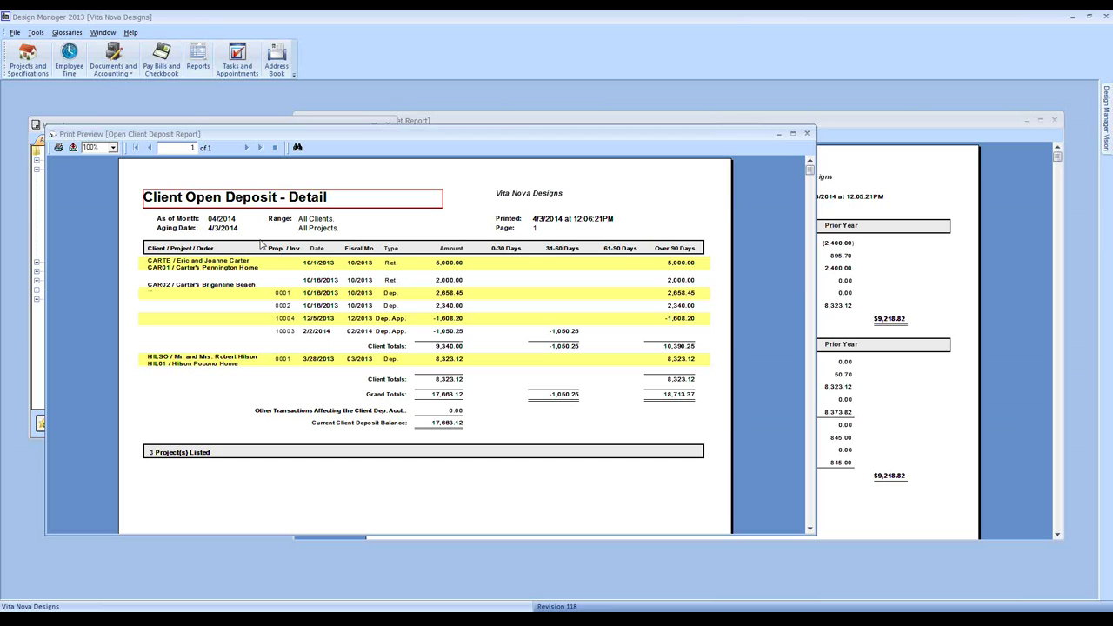
Examine the retainer, deposit and deposit application amounts listed for projects CAR01 and CAR02 in the Open Client Deposit report
click(186, 271)
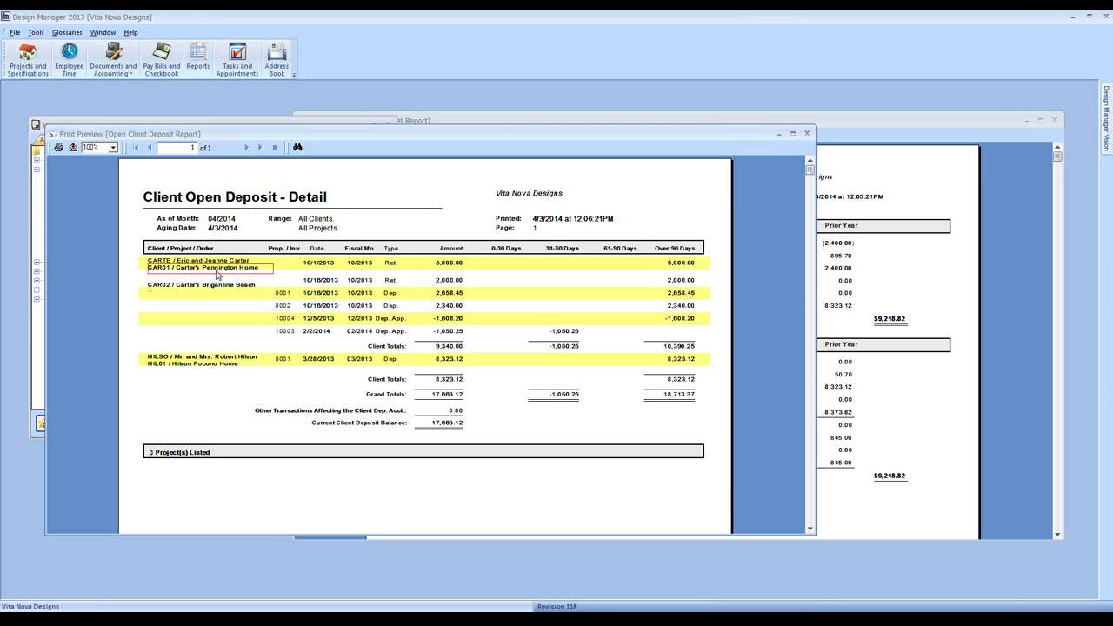
click(459, 266)
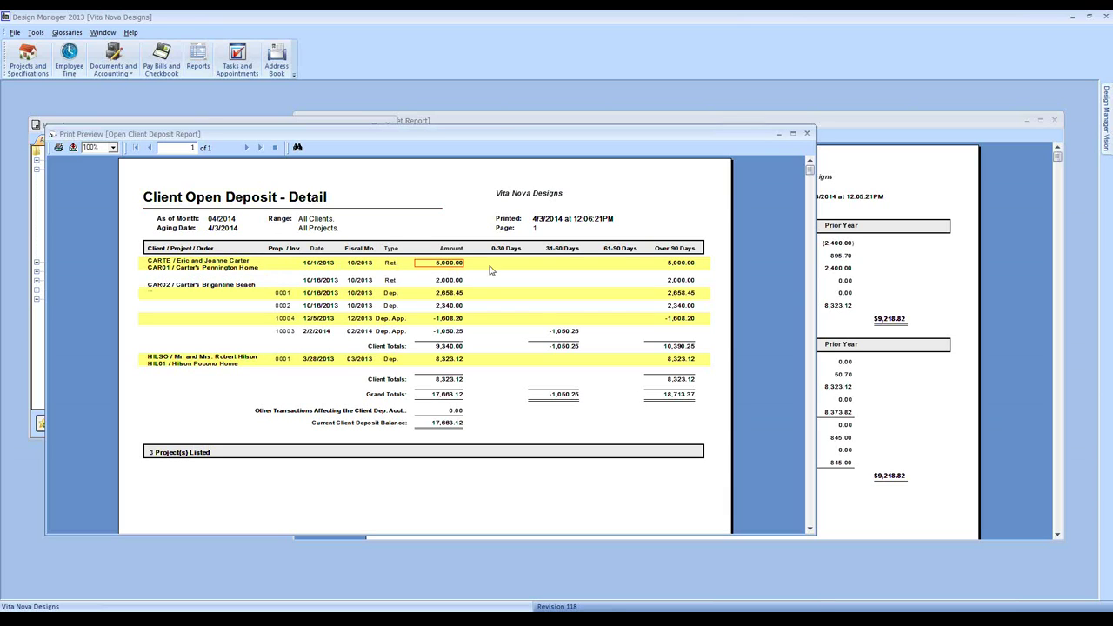
click(175, 287)
click(445, 281)
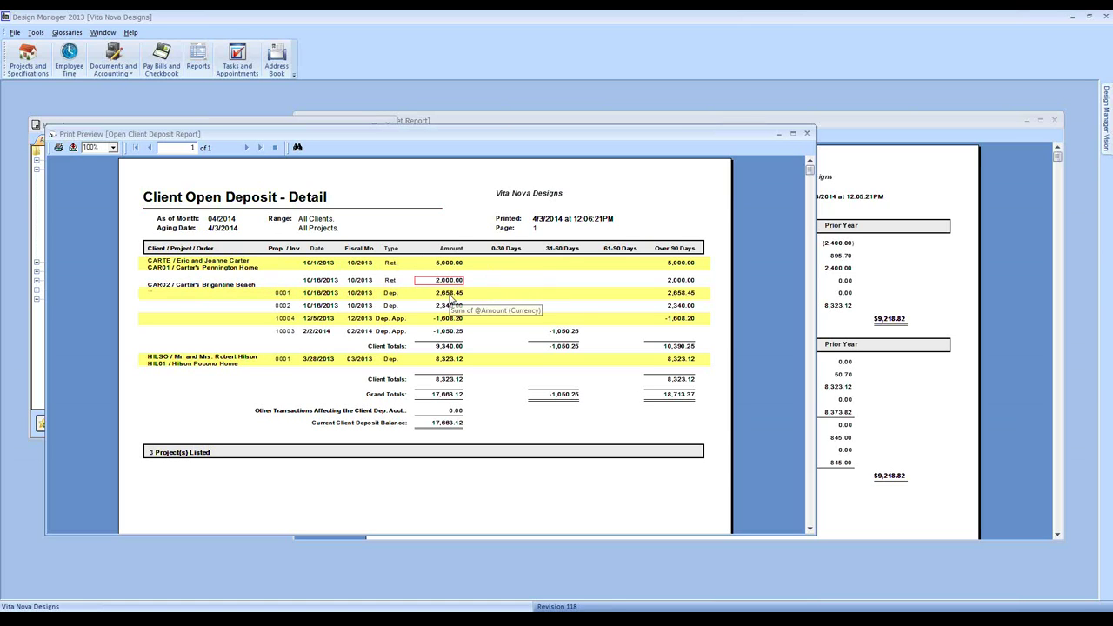
click(414, 296)
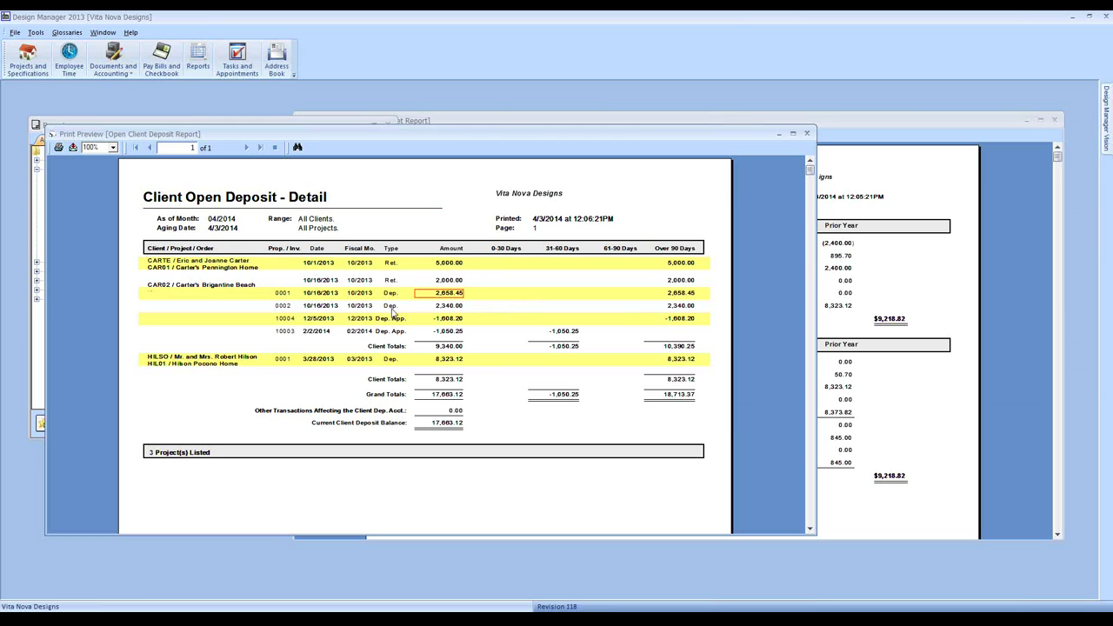
click(289, 308)
click(444, 305)
click(424, 320)
click(296, 319)
click(439, 320)
click(291, 321)
click(456, 320)
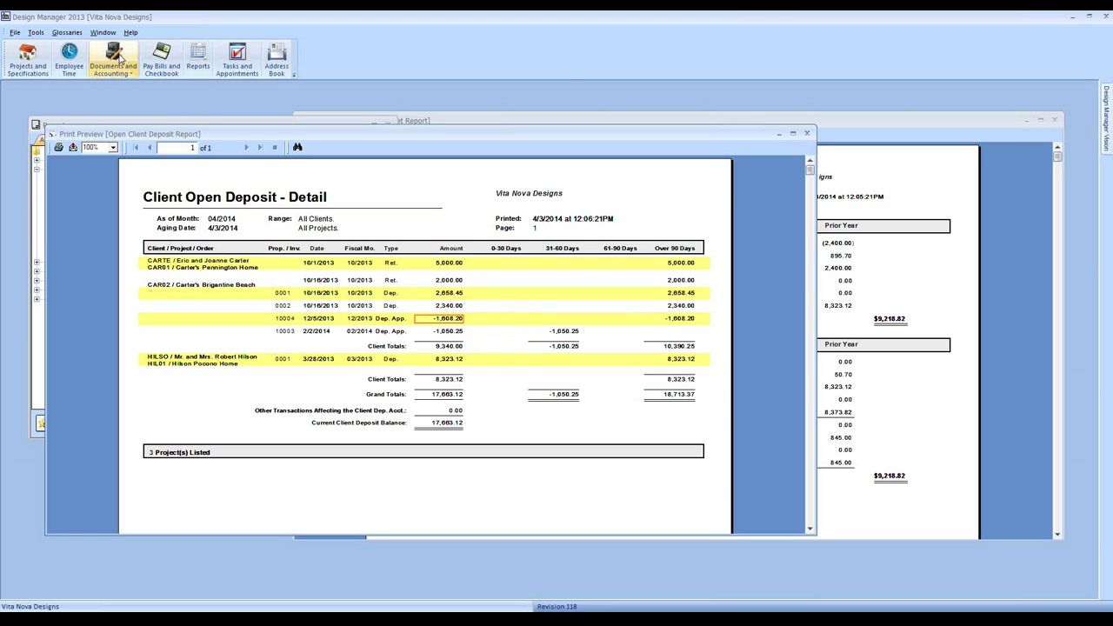
Review the status of proposal 0001 under project CAR02 in Documents and Accounting, and return to the open report previews
click(119, 57)
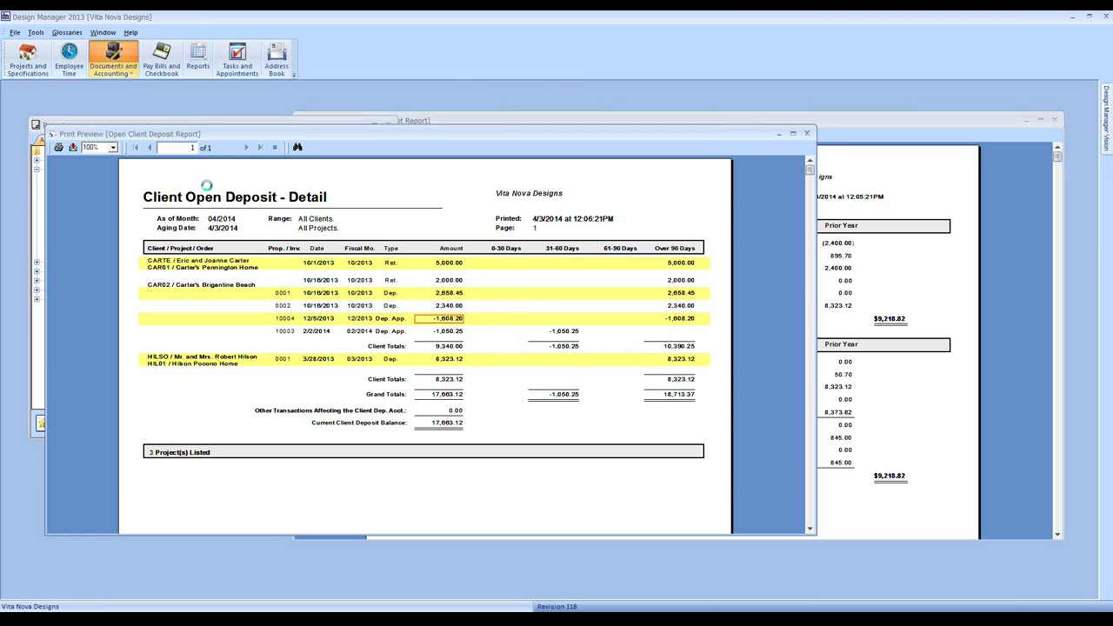
click(70, 253)
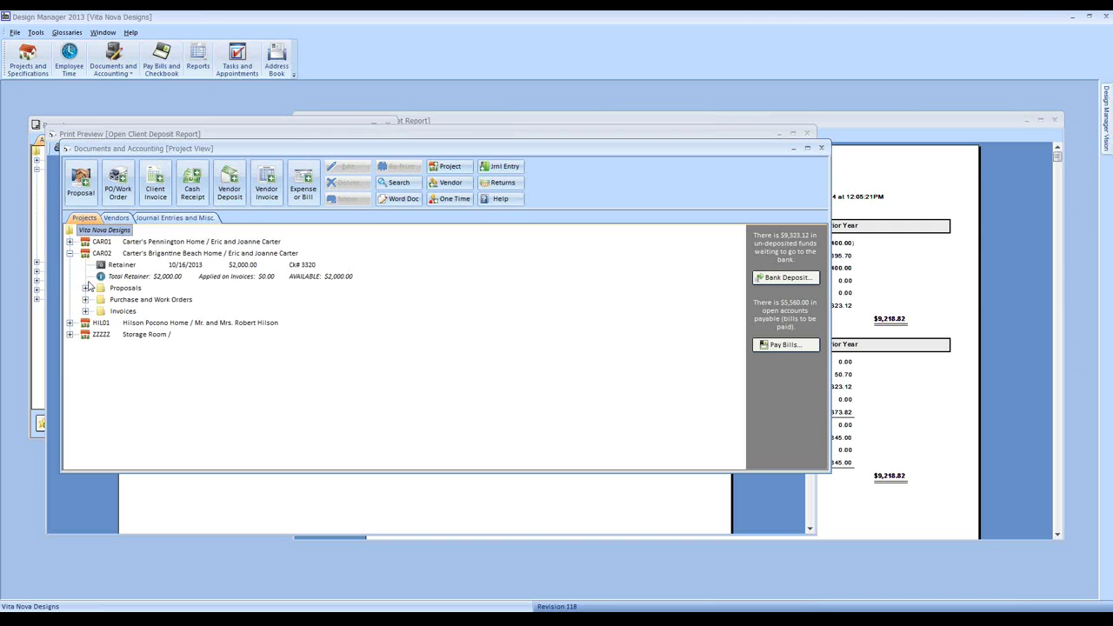
click(85, 288)
click(176, 301)
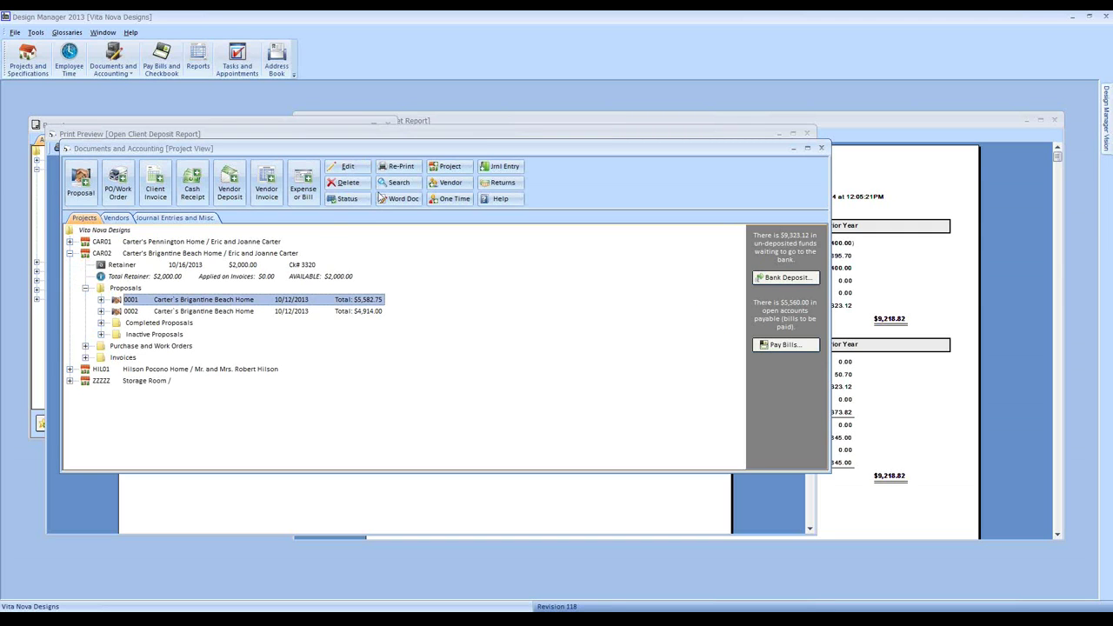
click(351, 200)
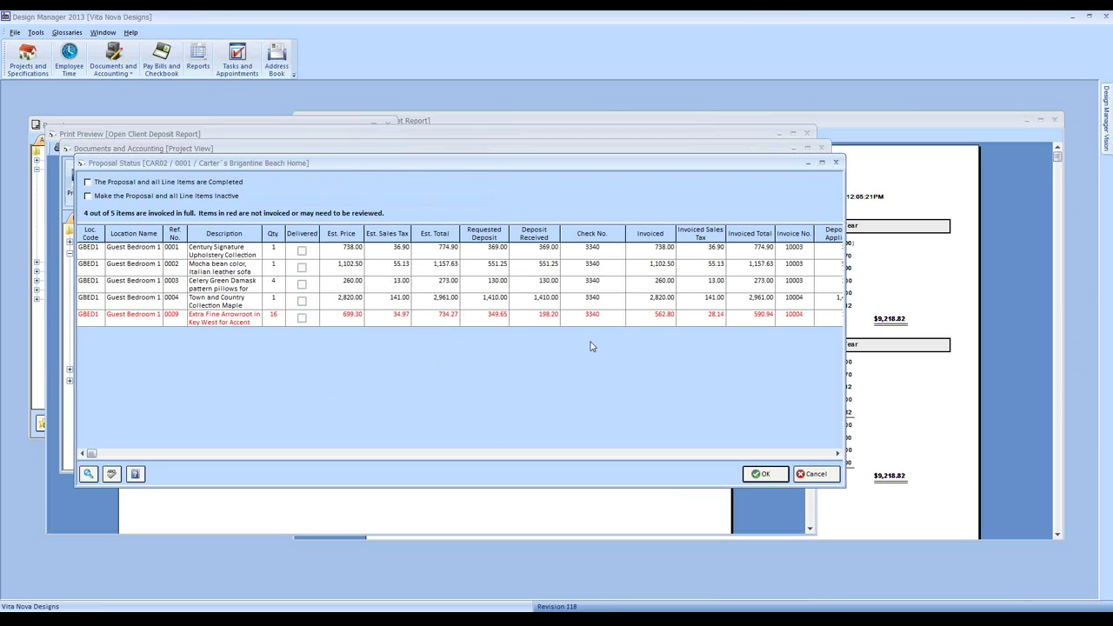
click(810, 473)
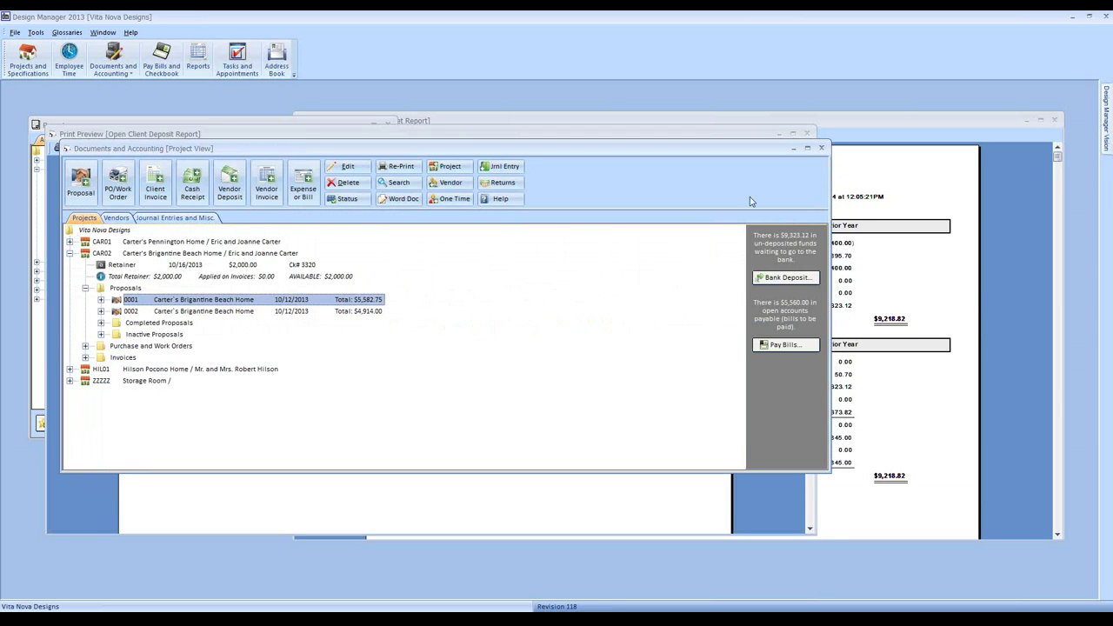
click(685, 522)
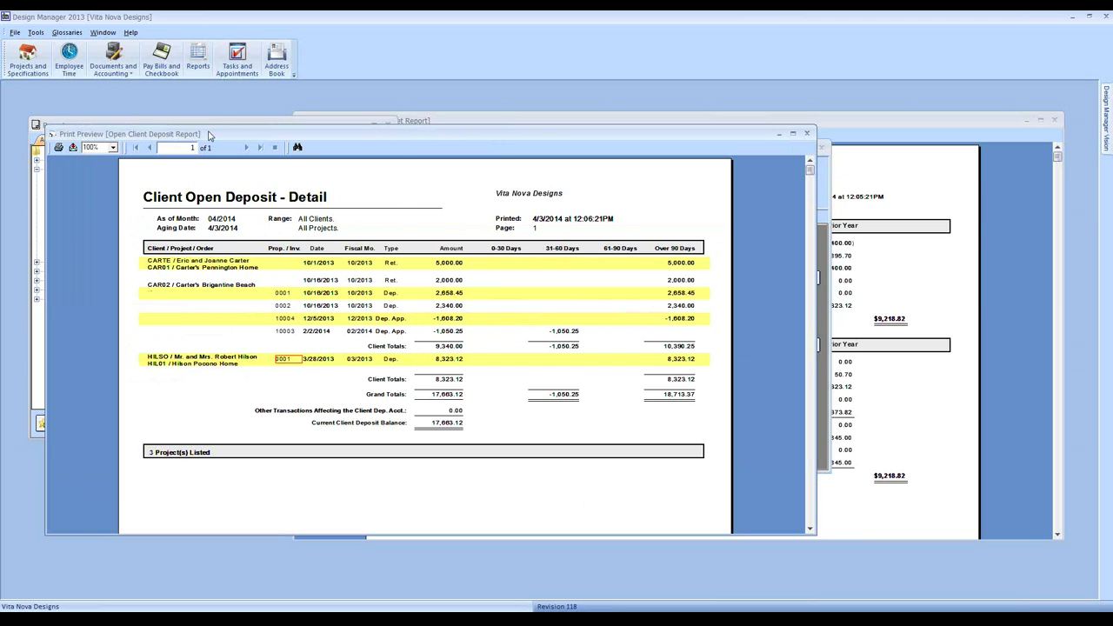
click(461, 126)
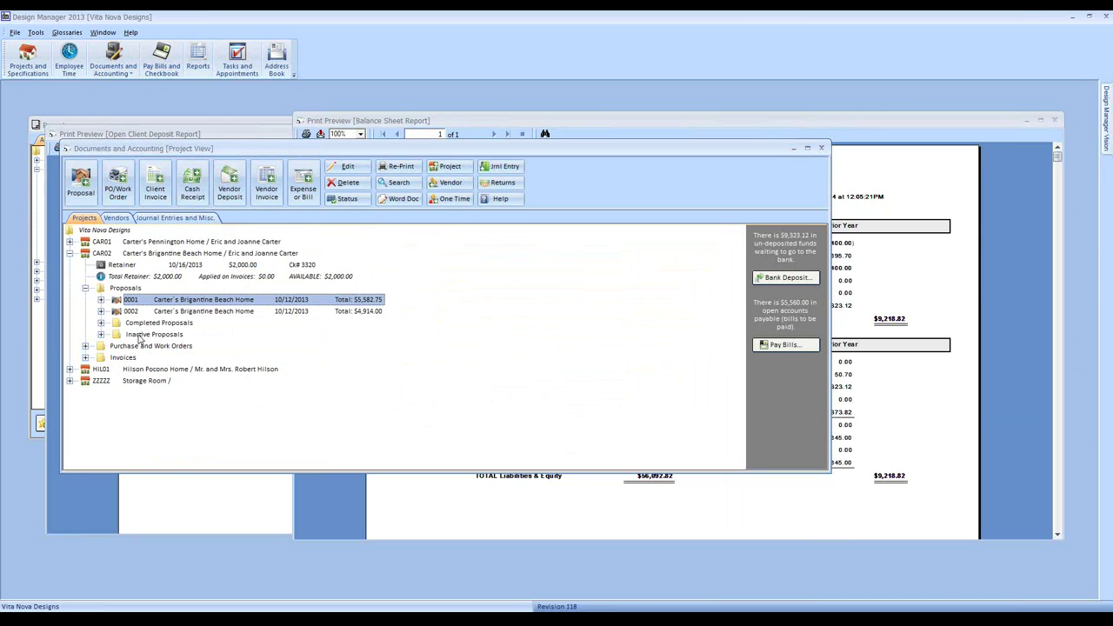
Start a new cash receipt for project HIL01 with an amount of 2500, paid by check number 4500
click(135, 369)
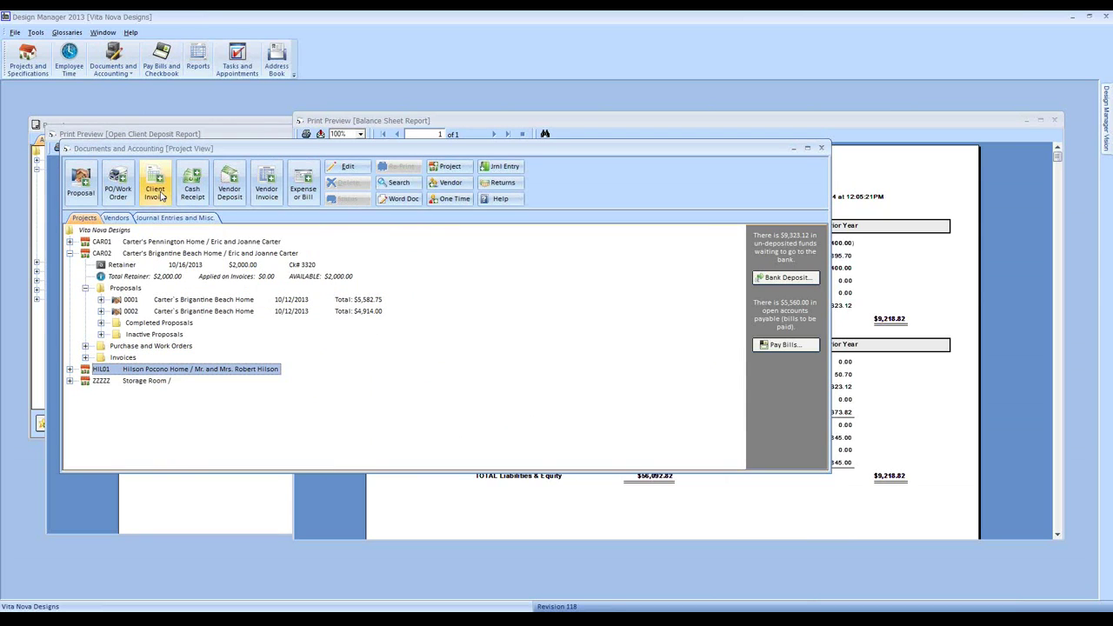
click(69, 369)
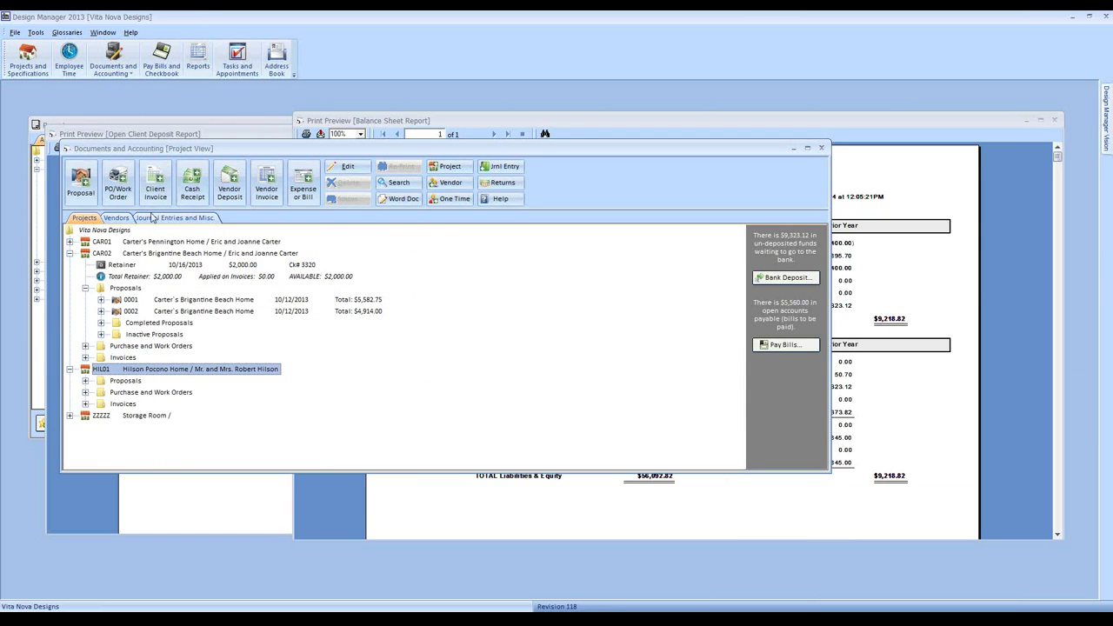
click(190, 189)
drag(203, 183, 280, 245)
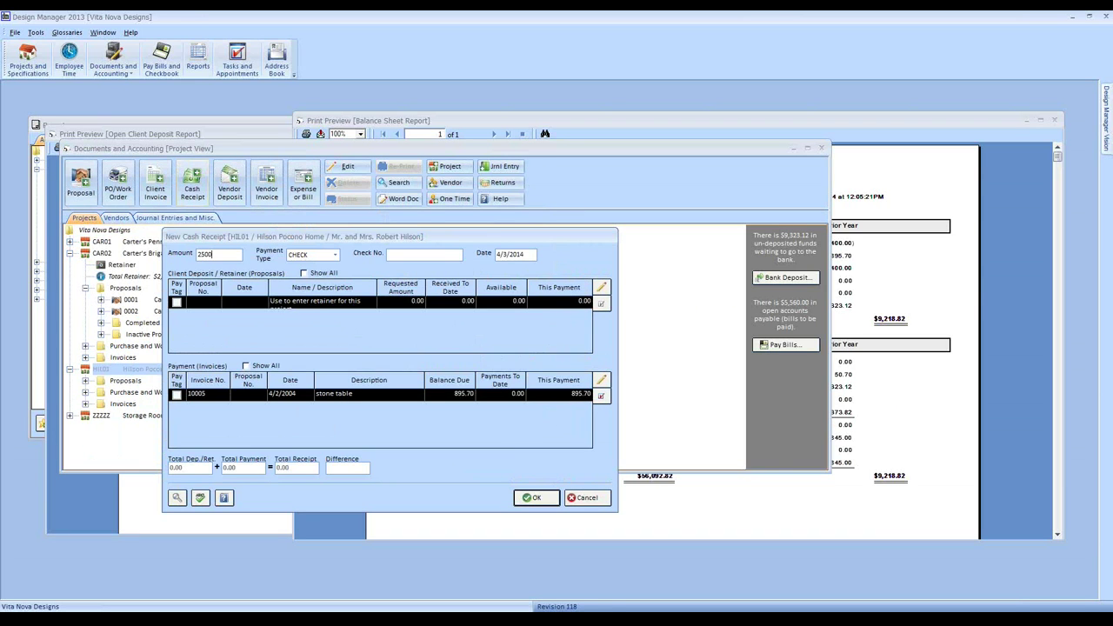
key(Tab)
key(Tab)
Apply 2500 of the receipt to the project retainer with the description 2ND RETAINER, and save the cash receipt
click(601, 288)
text(2500)
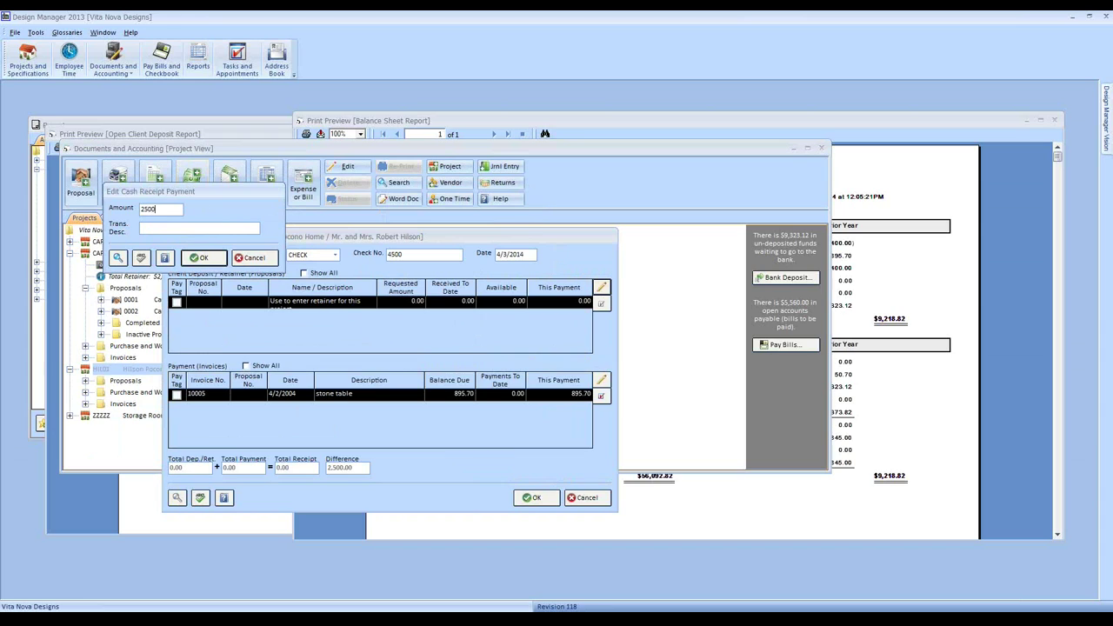
text(2ND RETAINER)
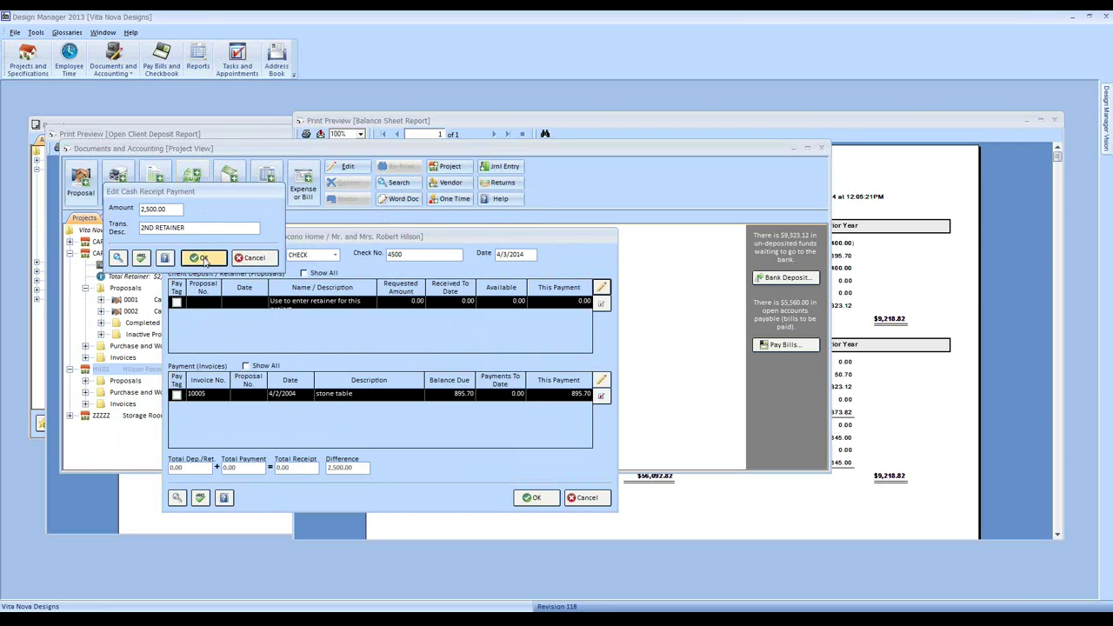
click(199, 257)
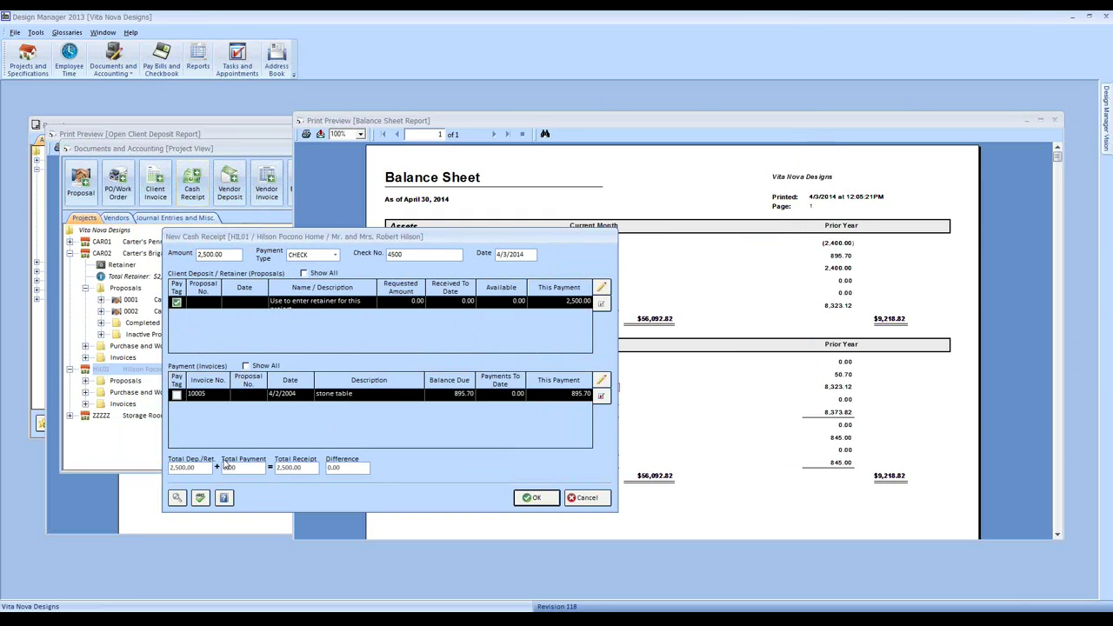
click(532, 498)
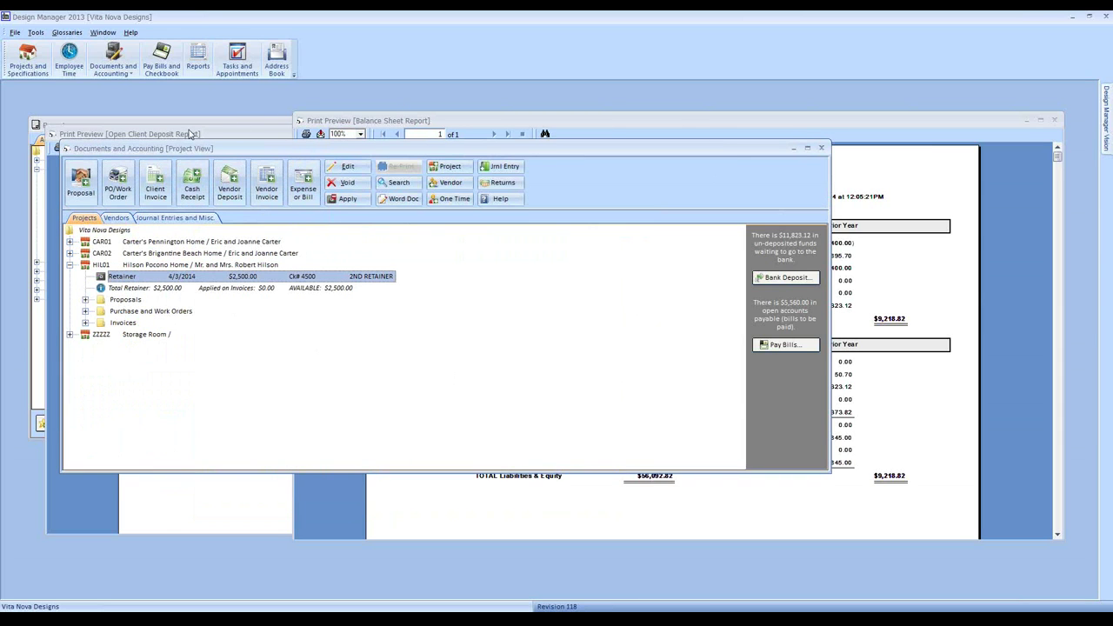
Rerun the Open Client Deposit report for all clients and review the retainer entry for project HIL01 and the current deposit balance
drag(185, 131, 272, 147)
click(129, 126)
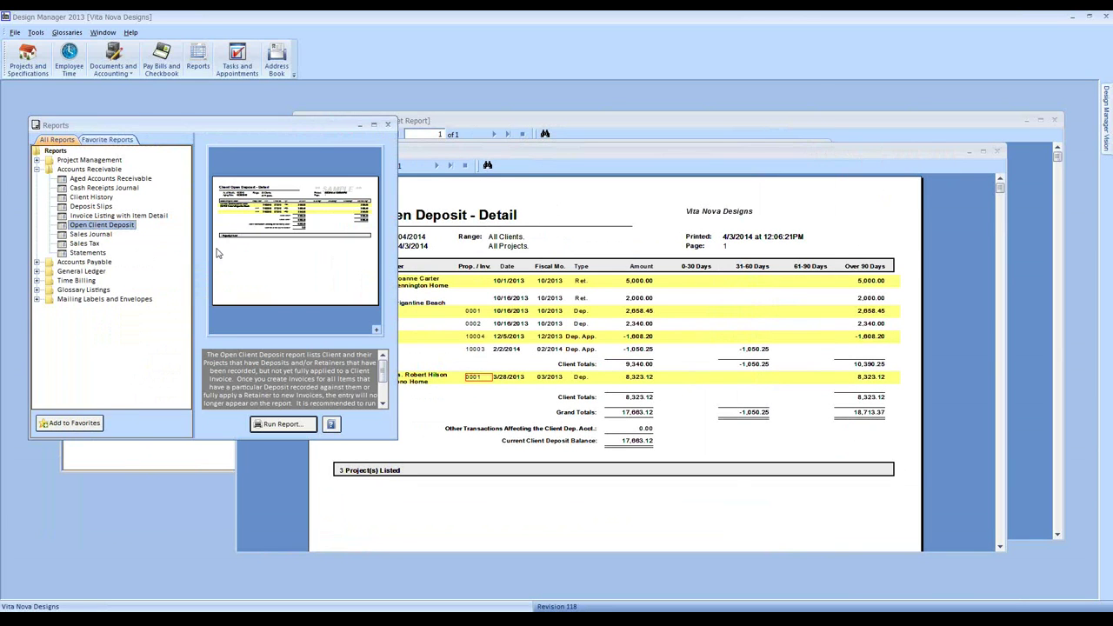
double_click(220, 253)
click(342, 324)
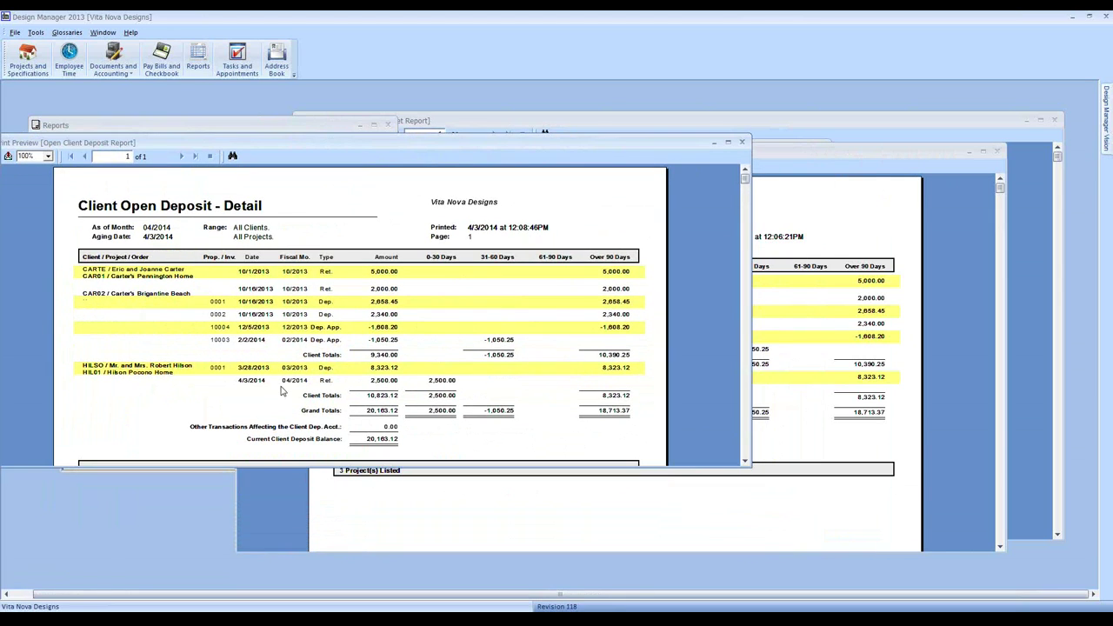
click(388, 384)
click(272, 386)
click(383, 384)
click(388, 445)
click(707, 527)
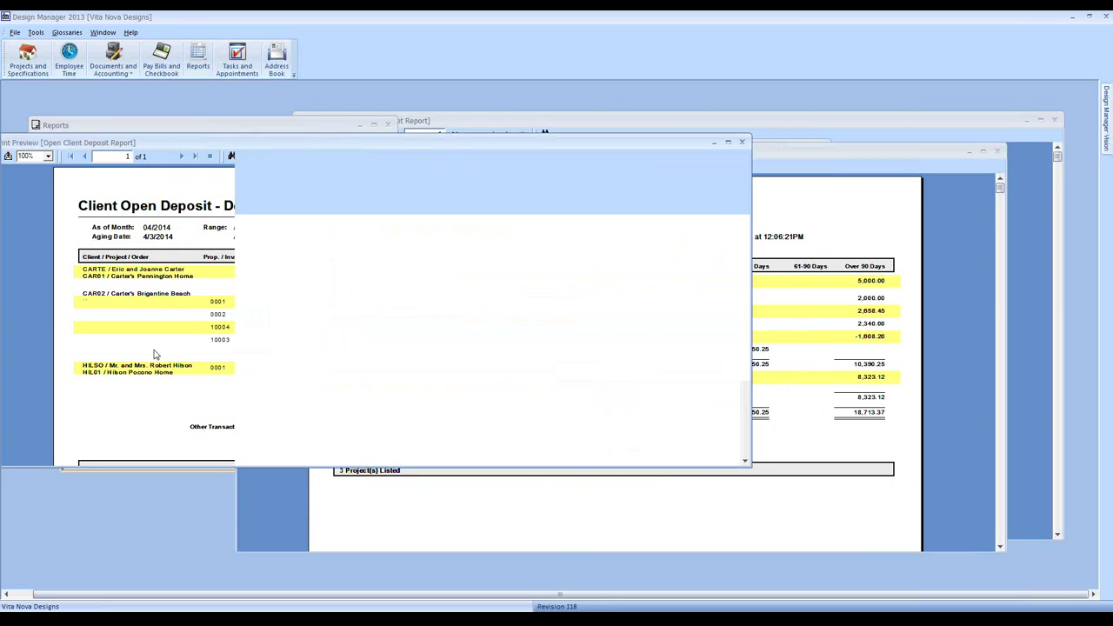
click(159, 352)
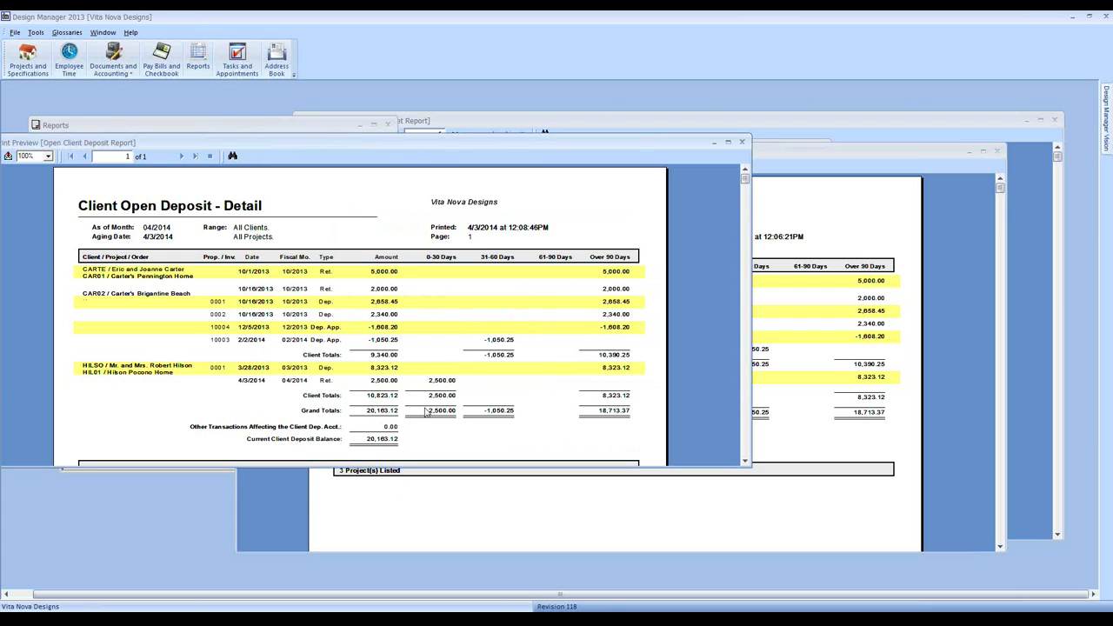
Run the favorite Balance Sheet report as of April 30, 2014, and compare its Client Deposits with the earlier Balance Sheet and the Open Client Deposit report
click(228, 128)
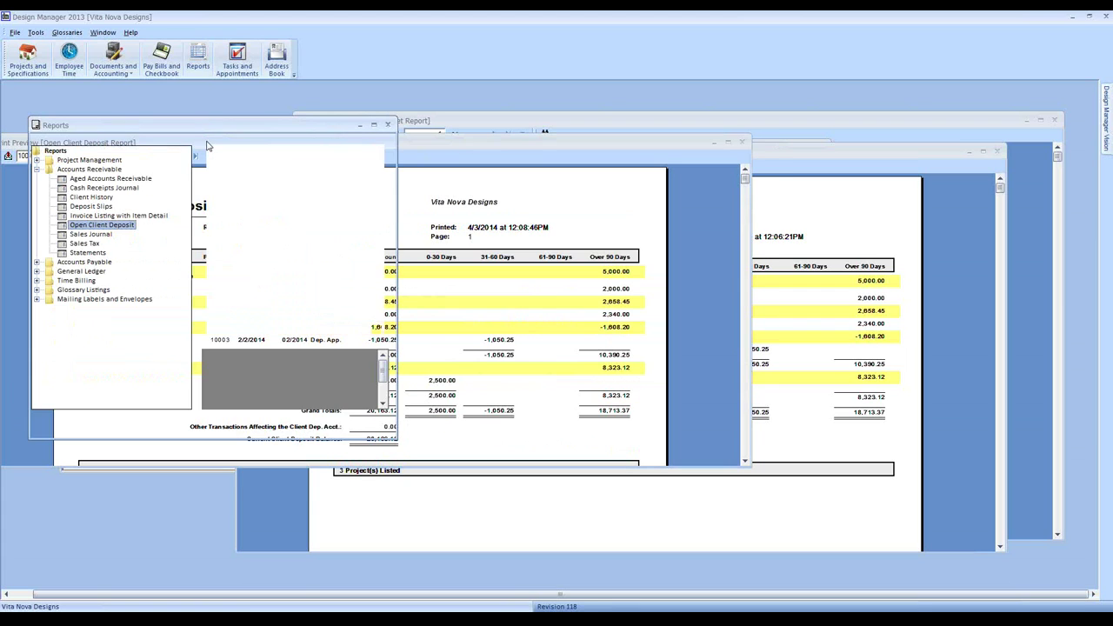
click(120, 139)
double_click(112, 165)
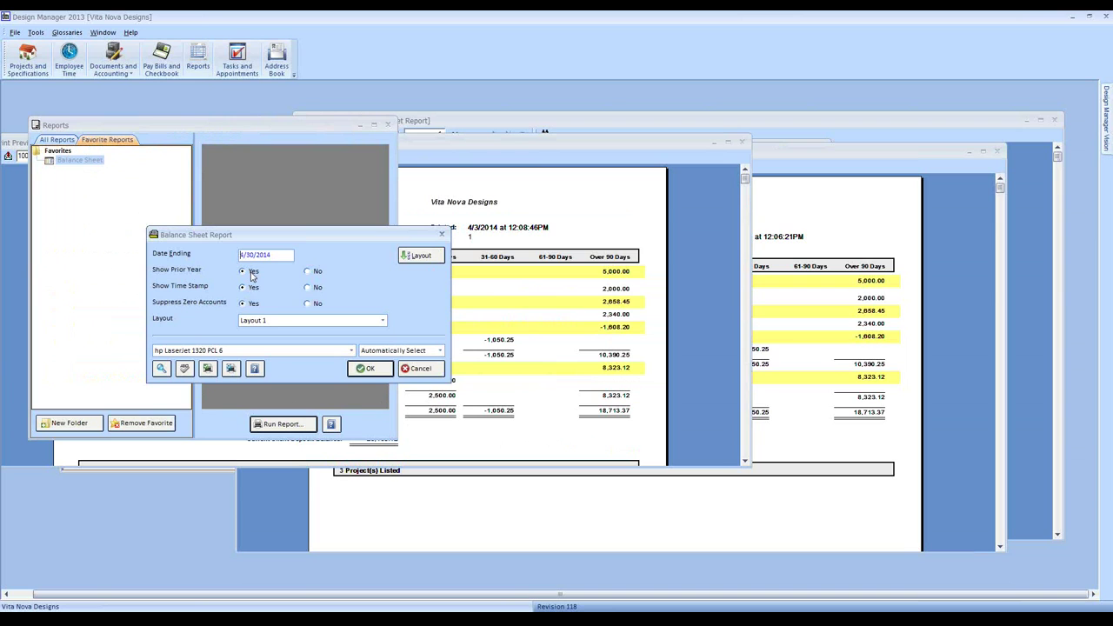
click(381, 374)
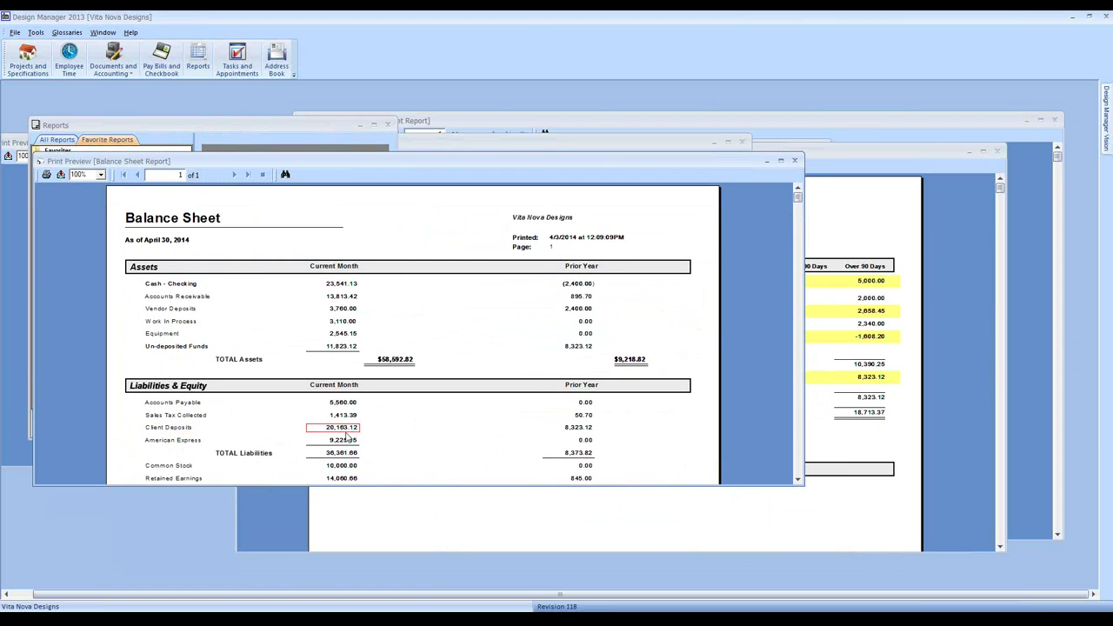
click(875, 126)
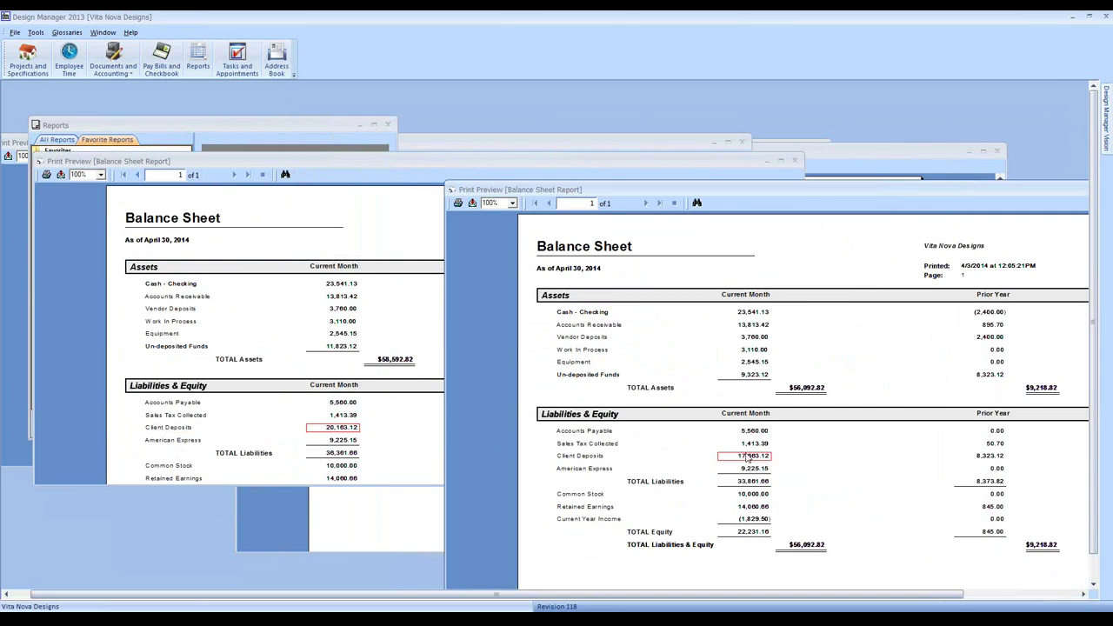
click(452, 190)
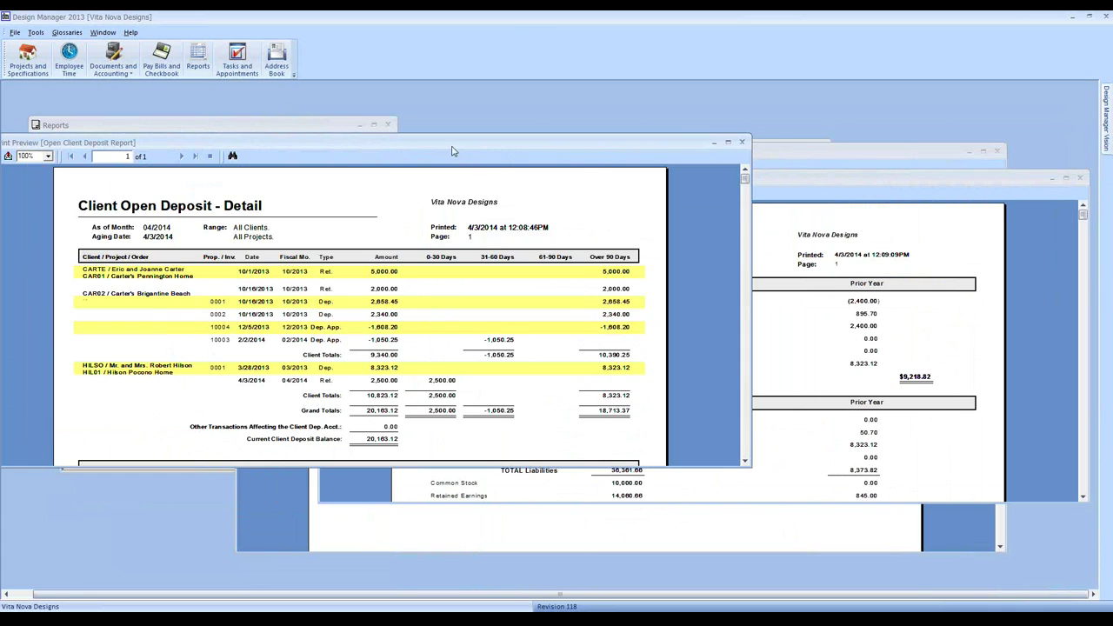
drag(469, 144, 598, 146)
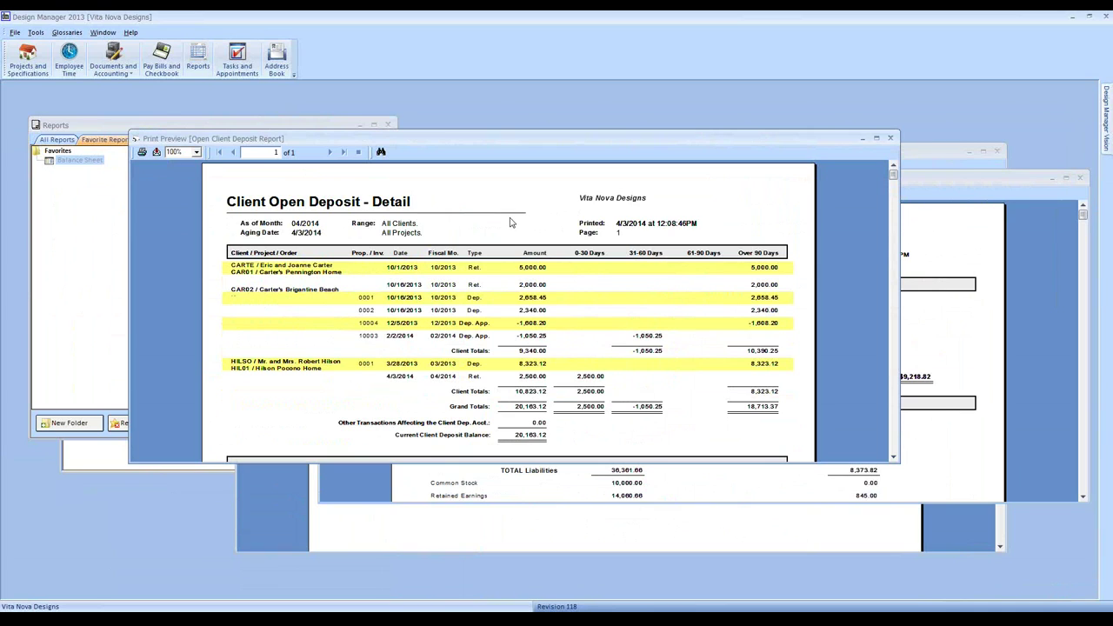
drag(362, 140, 368, 141)
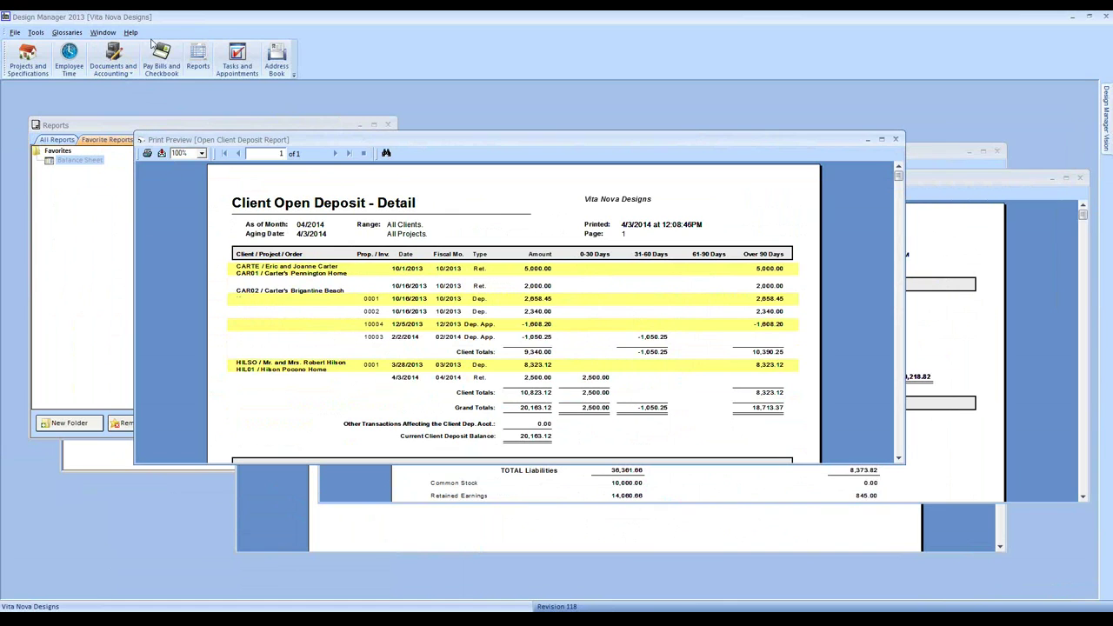
Start a new client invoice for project CAR02 and tag the Extra Fine Arrowroot accent wall item
click(123, 54)
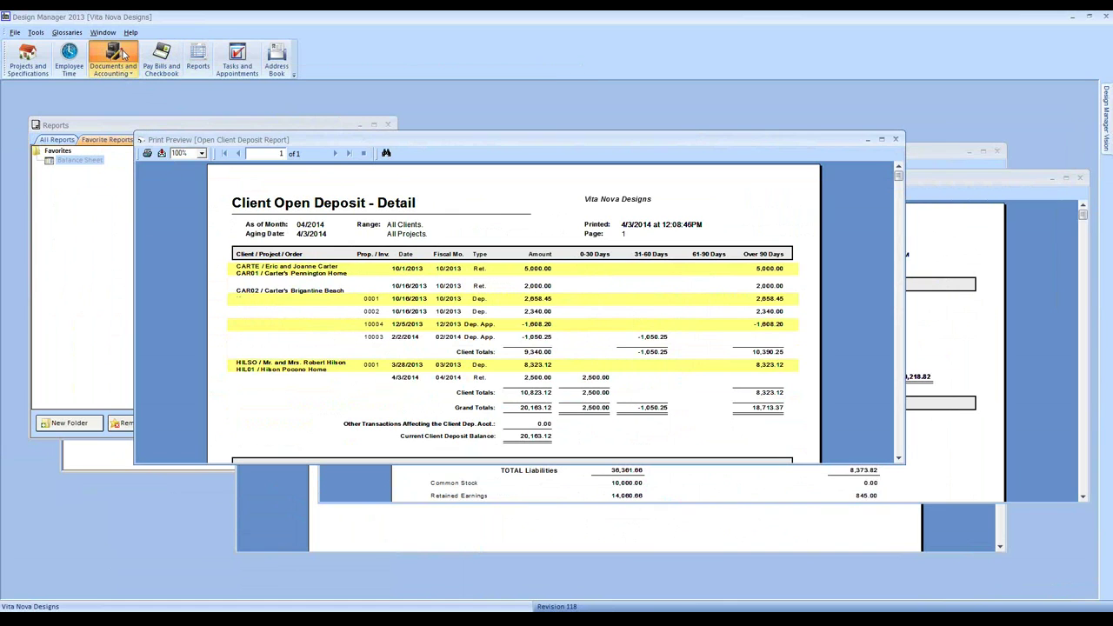
click(136, 254)
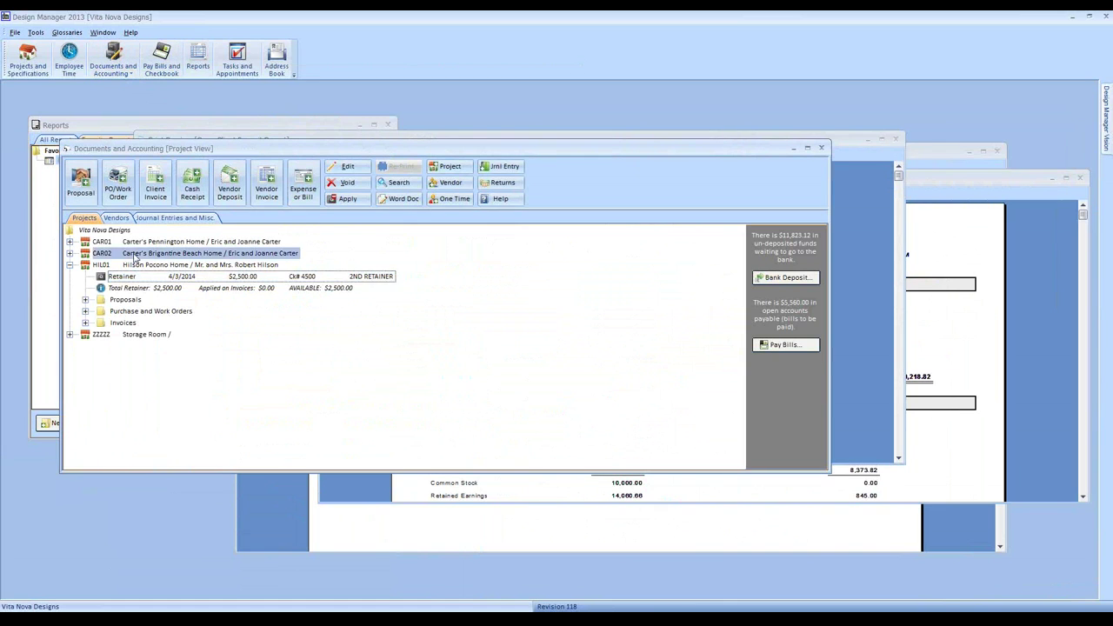
click(157, 185)
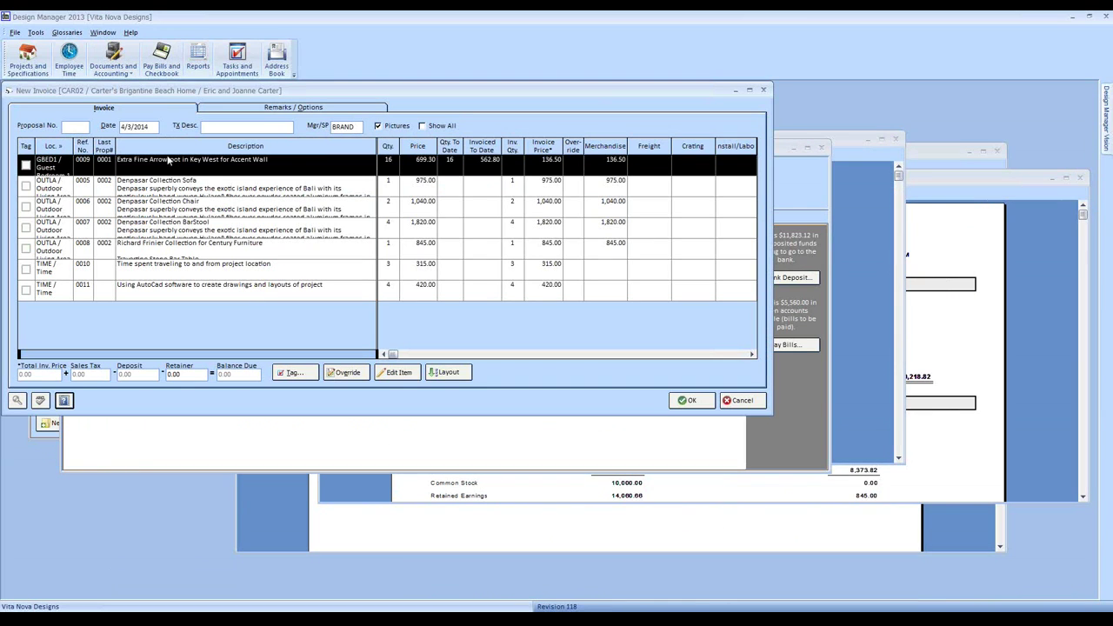
click(26, 165)
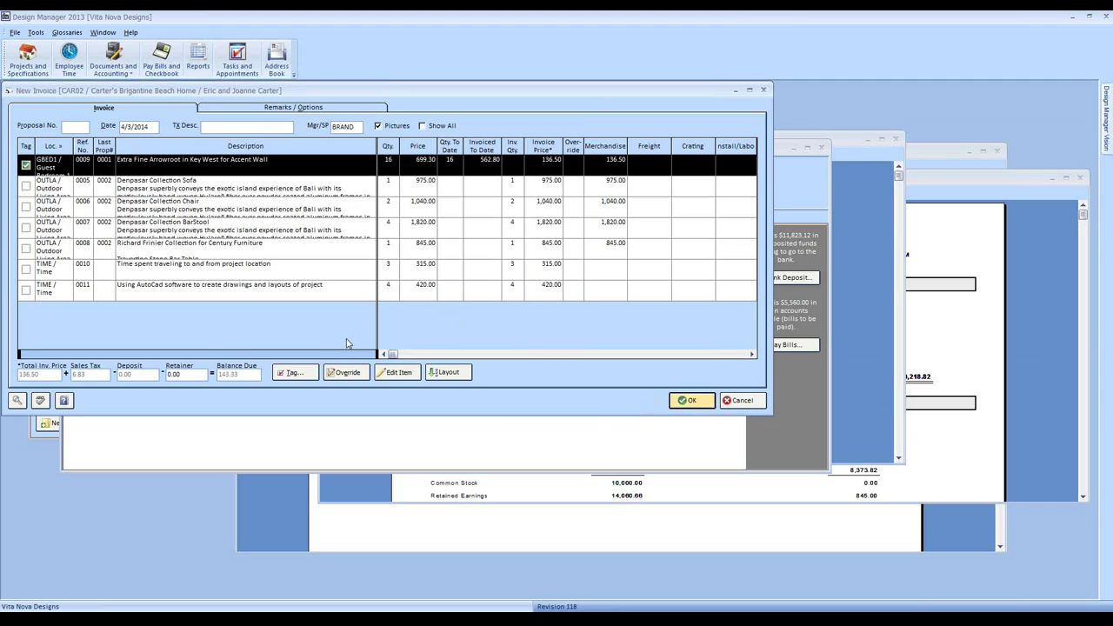
drag(191, 374, 160, 374)
click(25, 166)
click(27, 248)
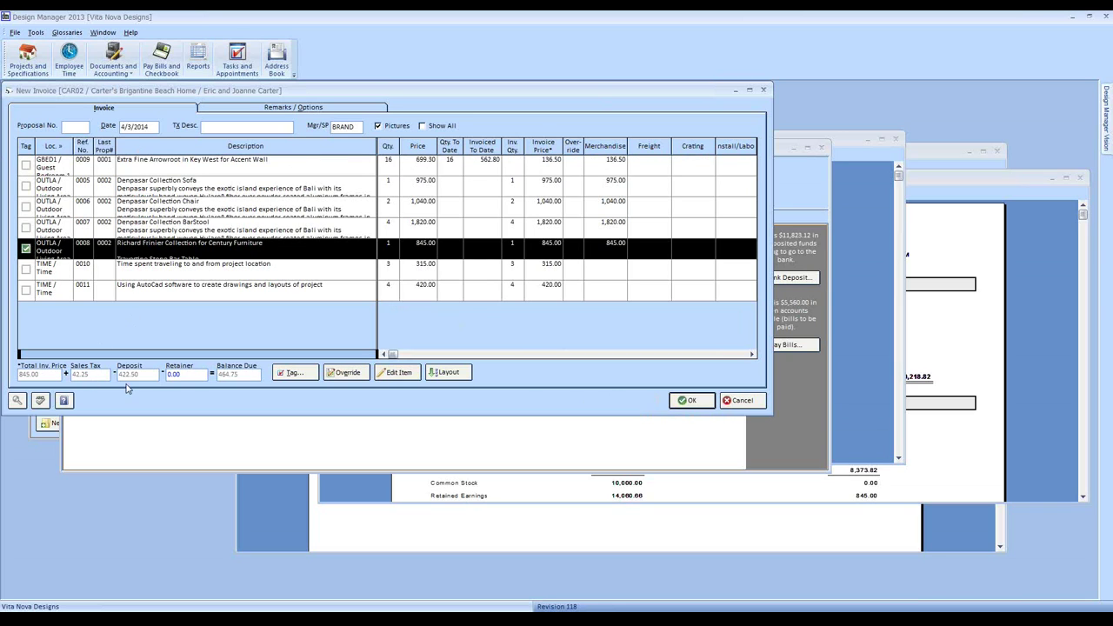
click(26, 165)
click(26, 249)
Apply 143.33 of the retainer to the CAR02 invoice and finalize it in the Modern print style
click(186, 375)
text(143.33)
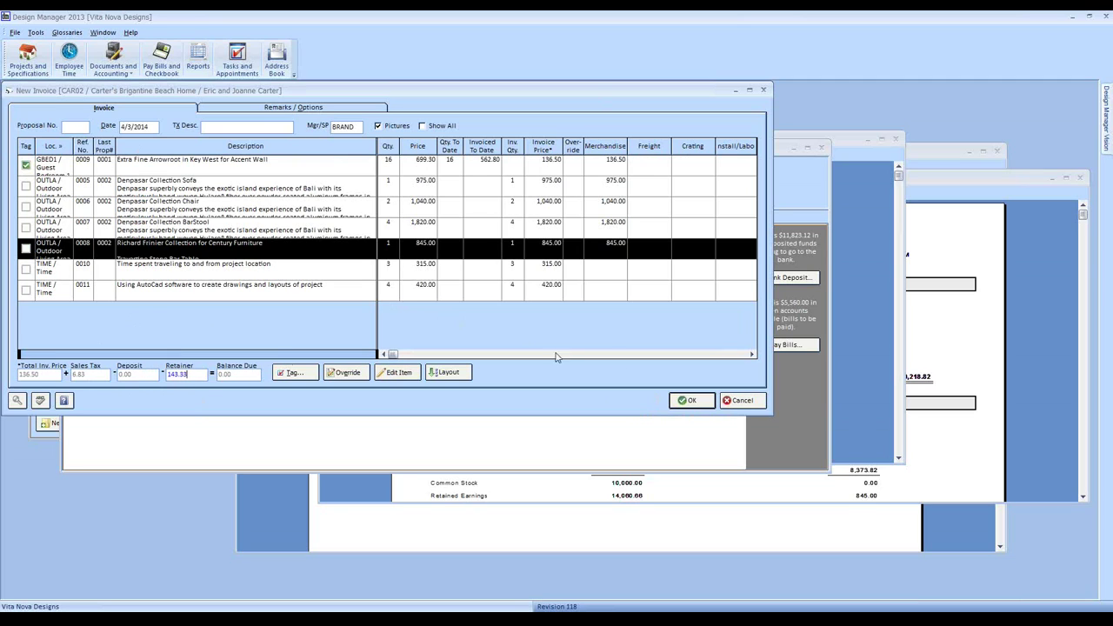
click(691, 402)
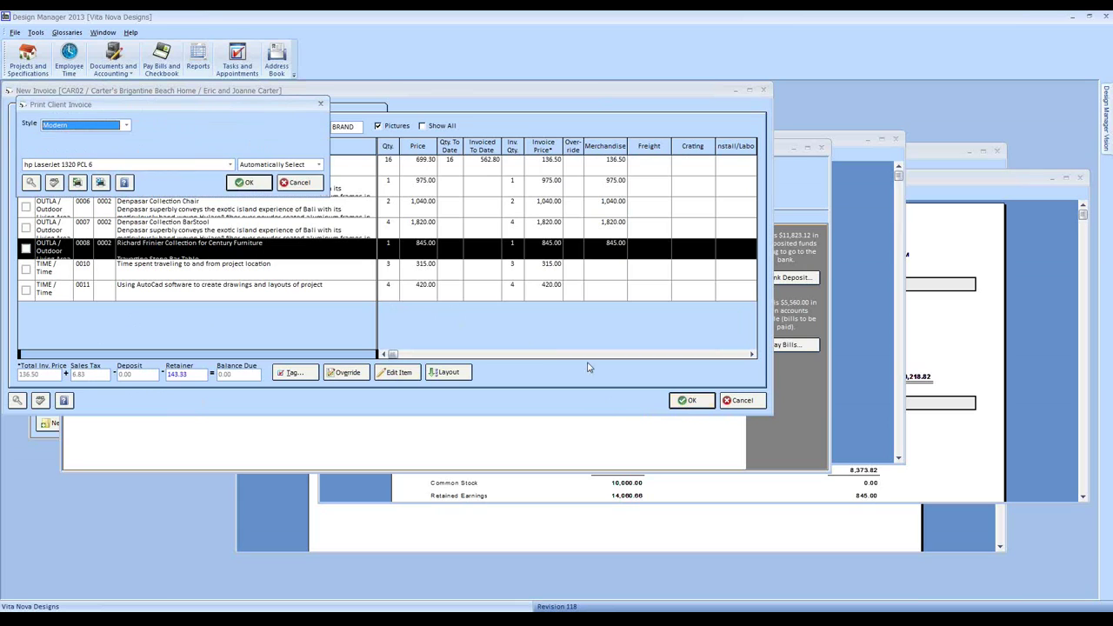
click(249, 183)
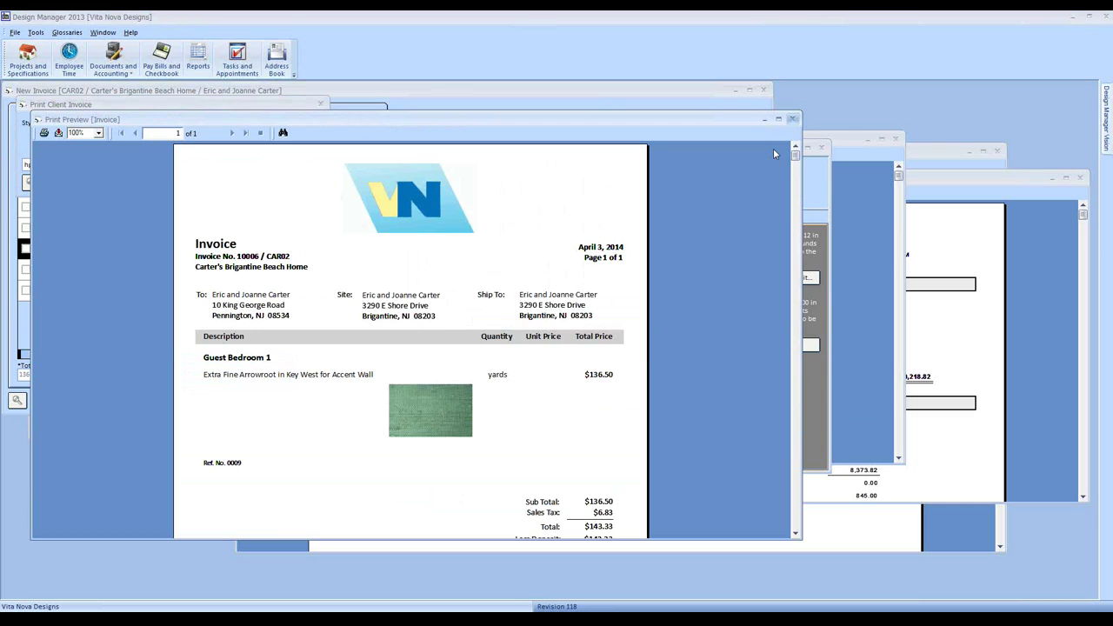
click(574, 350)
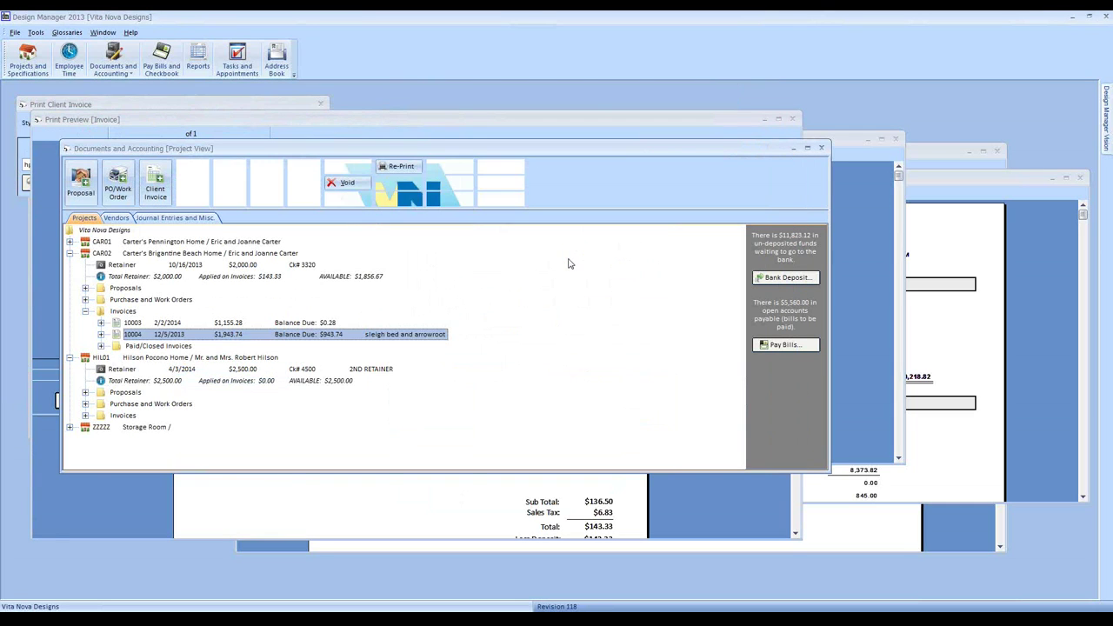
Start a new client invoice for project CAR01 and tag the Master Bedroom Window Treatment item
drag(672, 154, 633, 154)
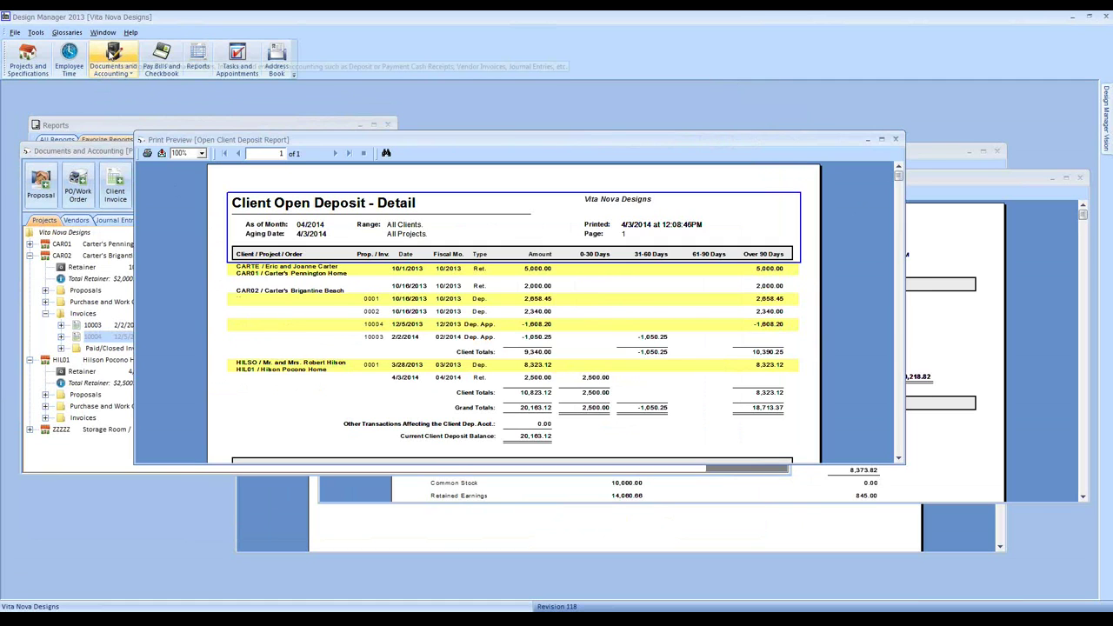
click(113, 54)
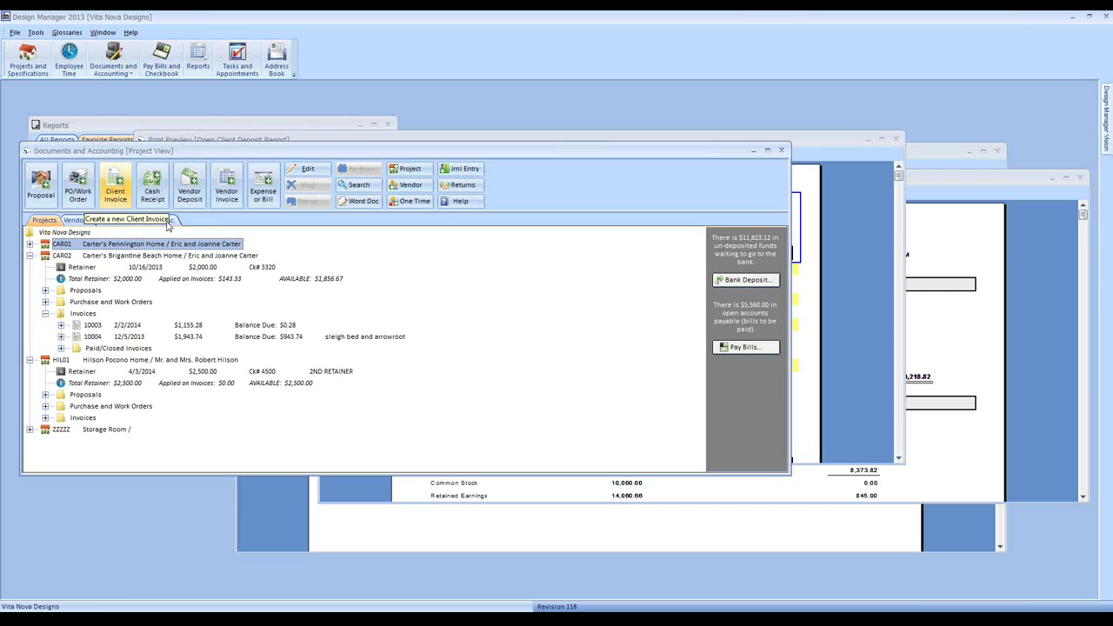
click(117, 193)
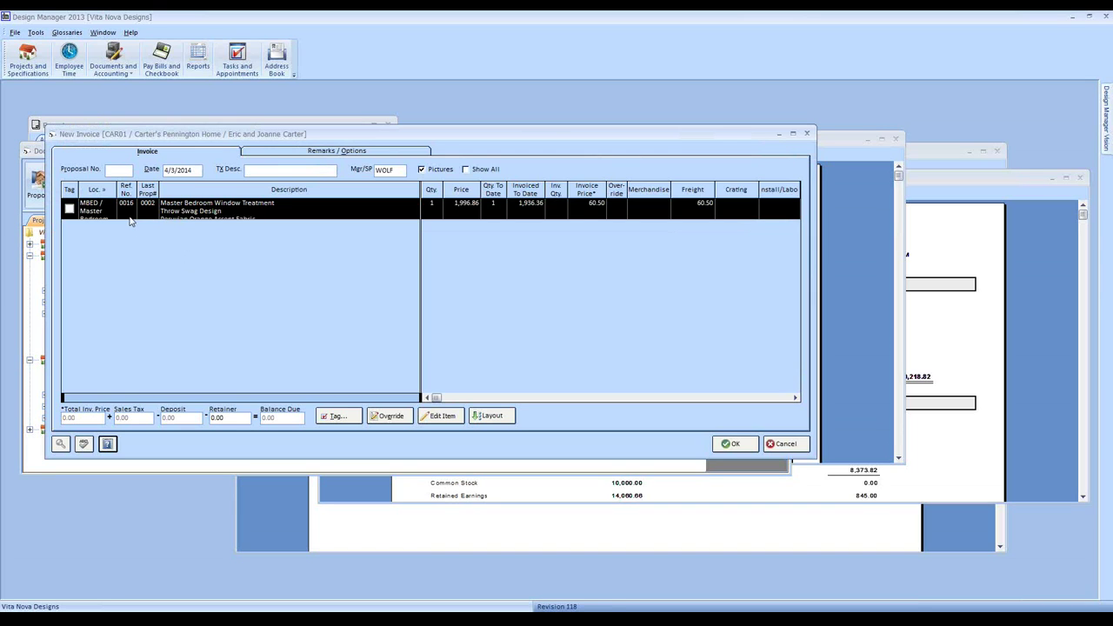
click(71, 209)
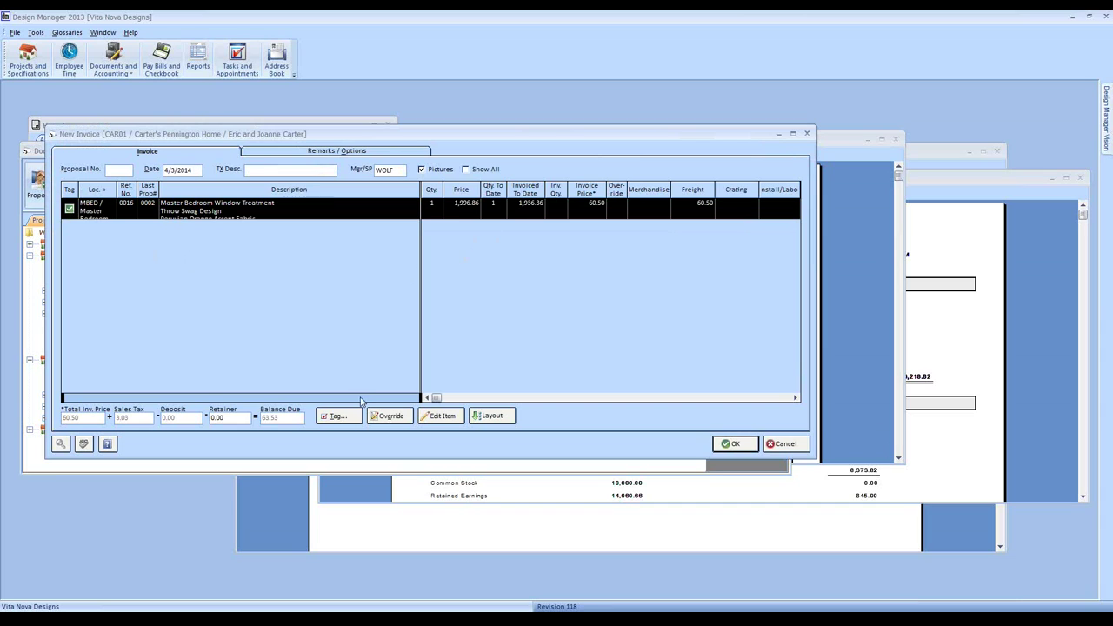
Apply 63.53 of the retainer to the CAR01 invoice, and finalize it after reviewing the Modern style preview
click(218, 417)
text(63.53)
click(733, 445)
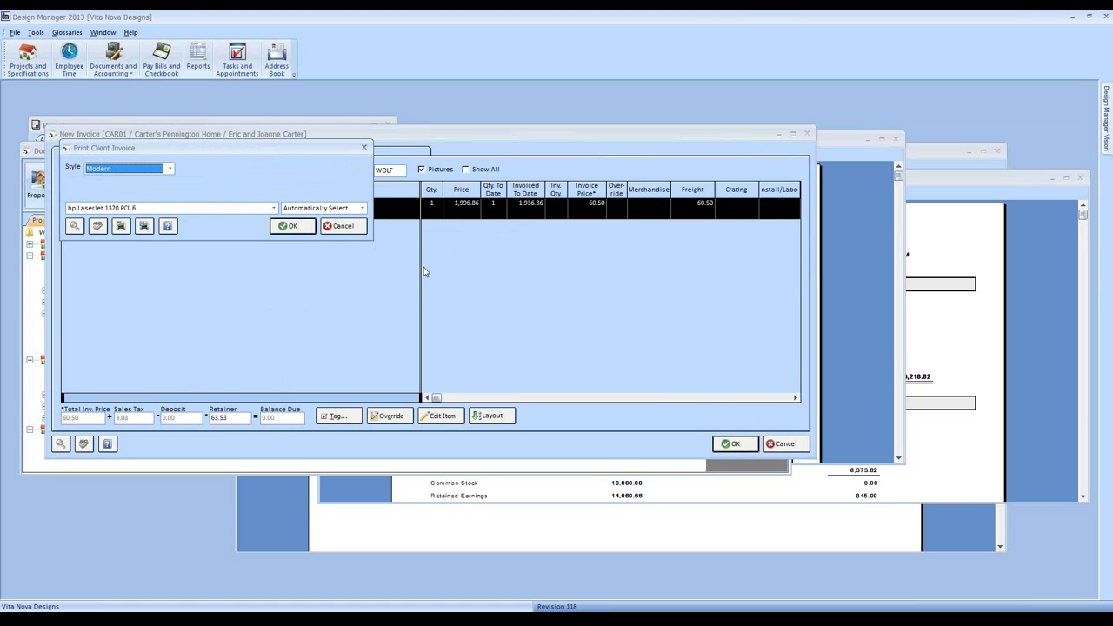
click(292, 225)
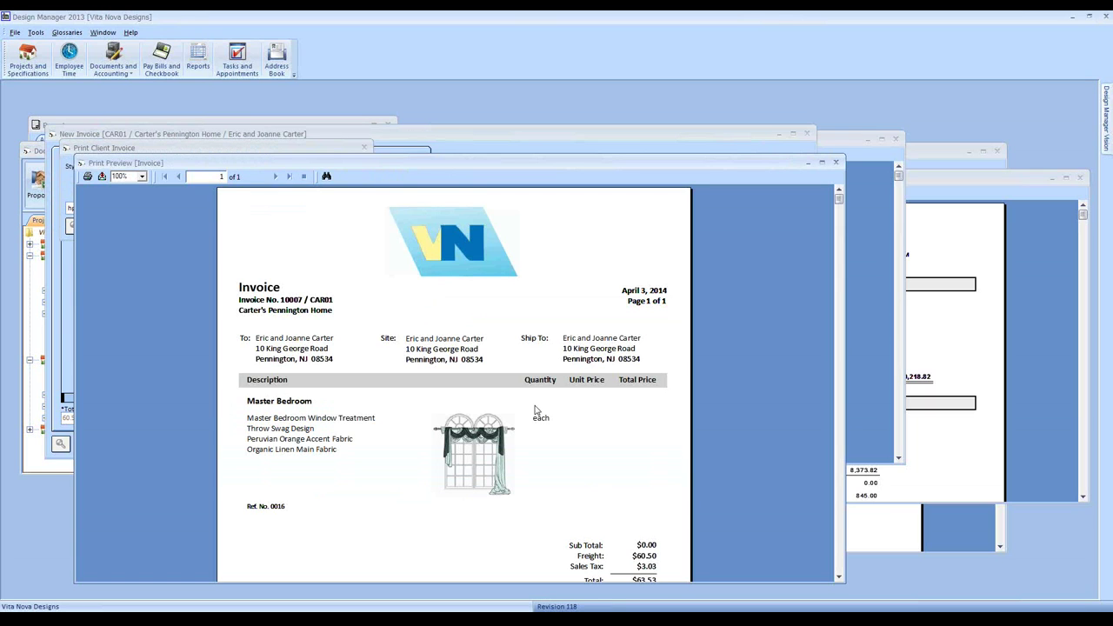
scroll(591, 499, down, 5)
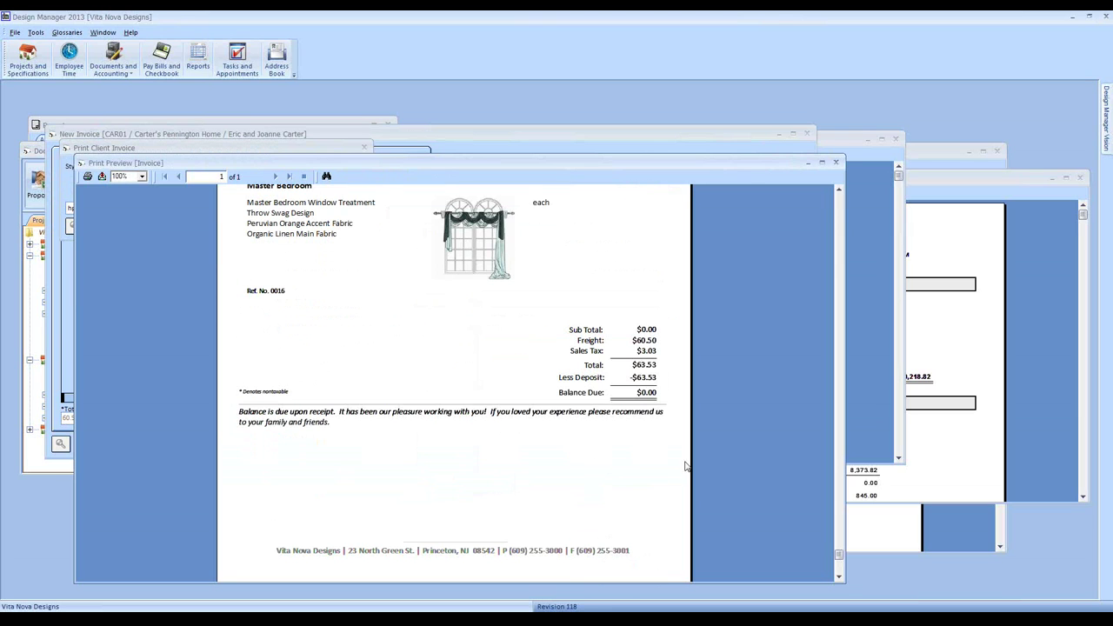
click(835, 162)
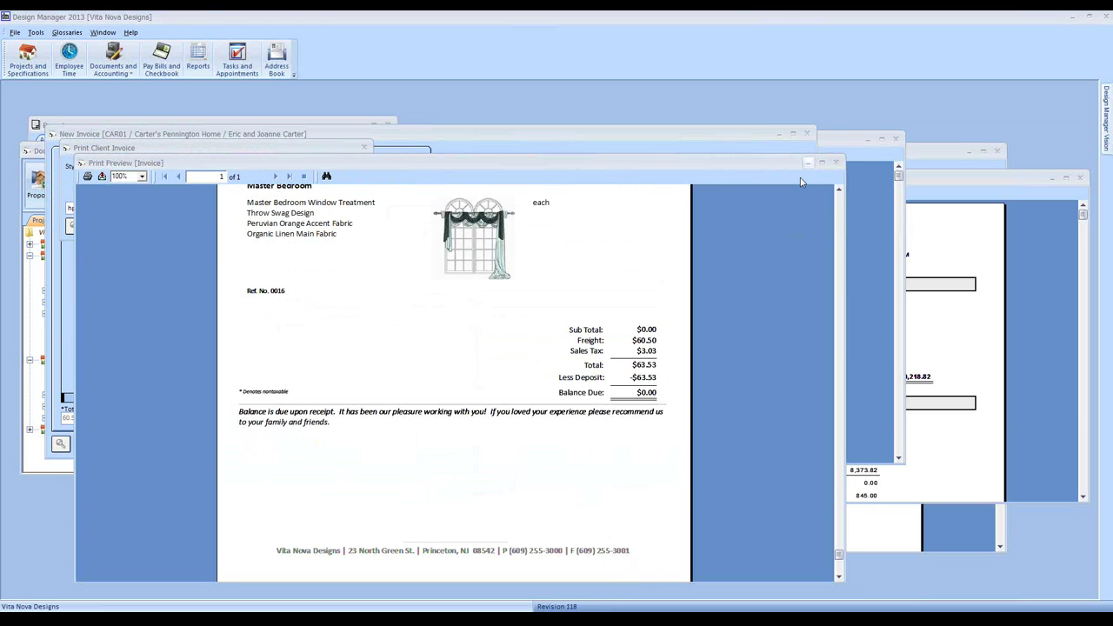
click(577, 351)
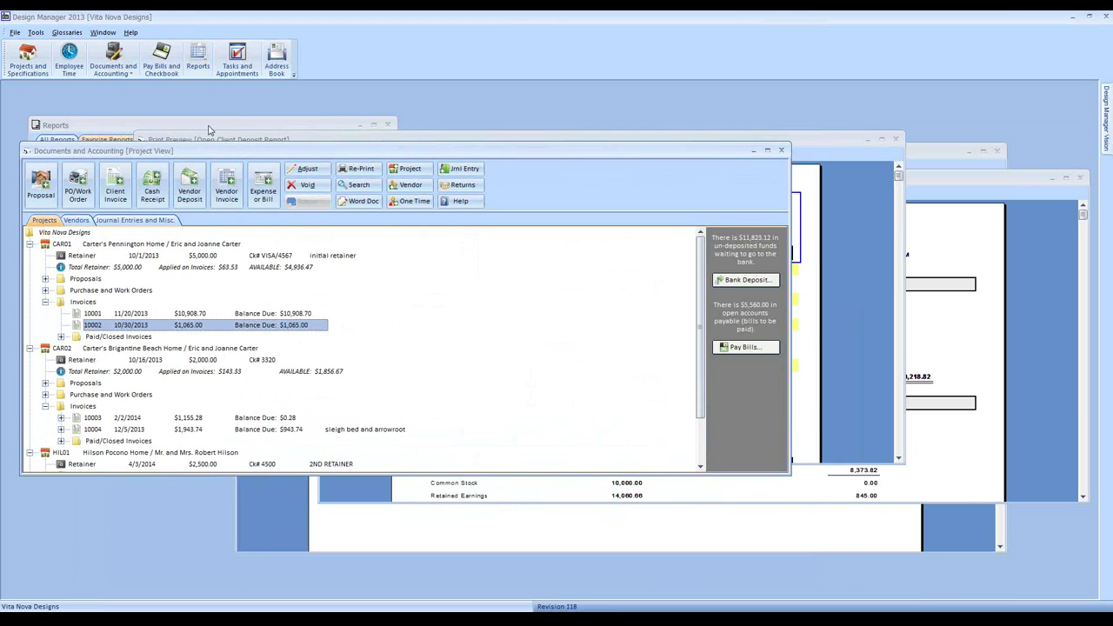
Run the detailed Open Client Deposit report for 04/2014 and examine the CAR01 retainer application and the HIL01 deposit entry
click(209, 126)
click(68, 140)
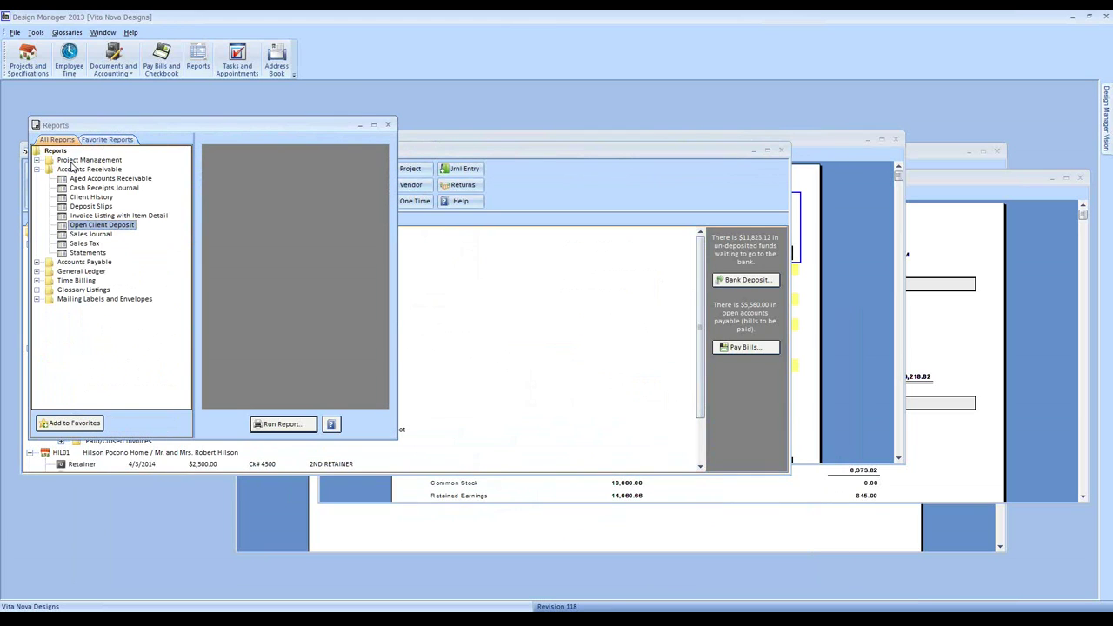
click(92, 225)
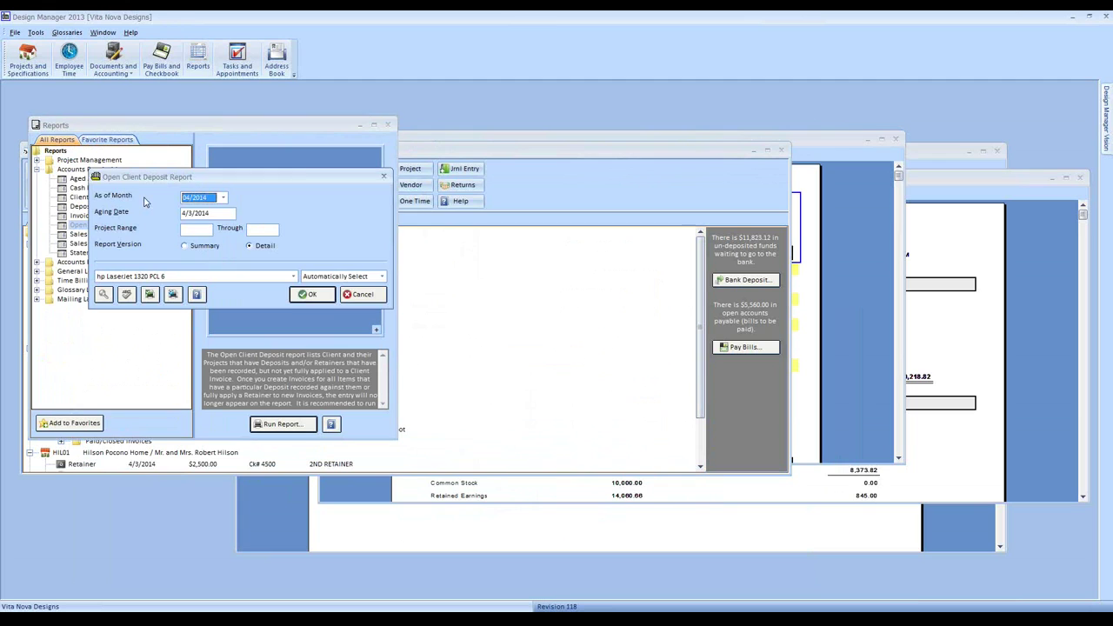
click(296, 292)
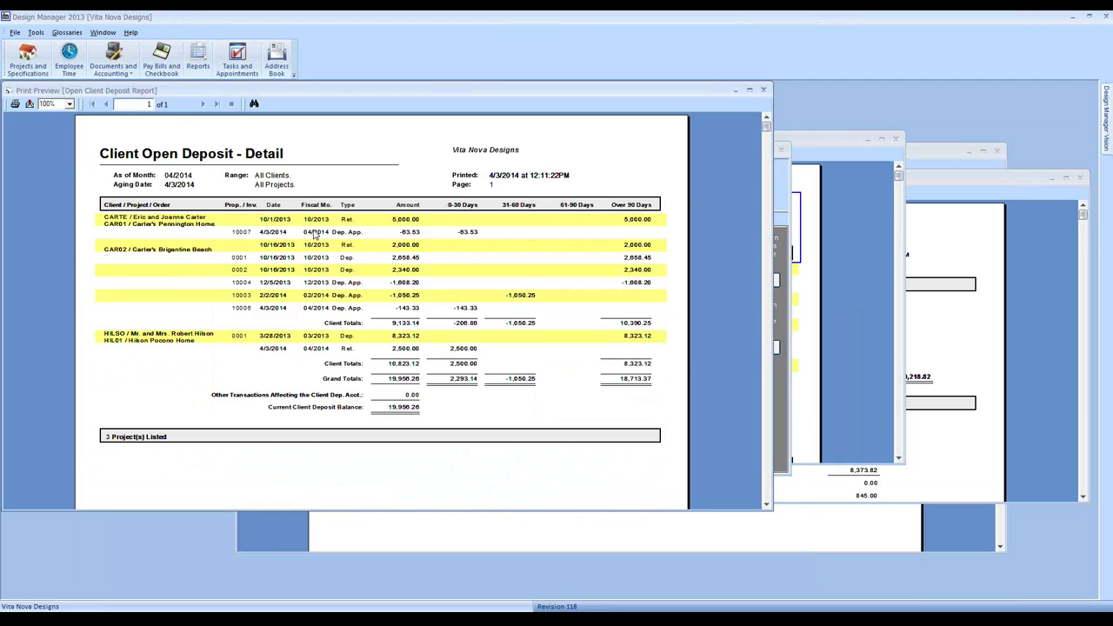
click(400, 222)
click(409, 233)
click(270, 338)
click(393, 338)
click(282, 340)
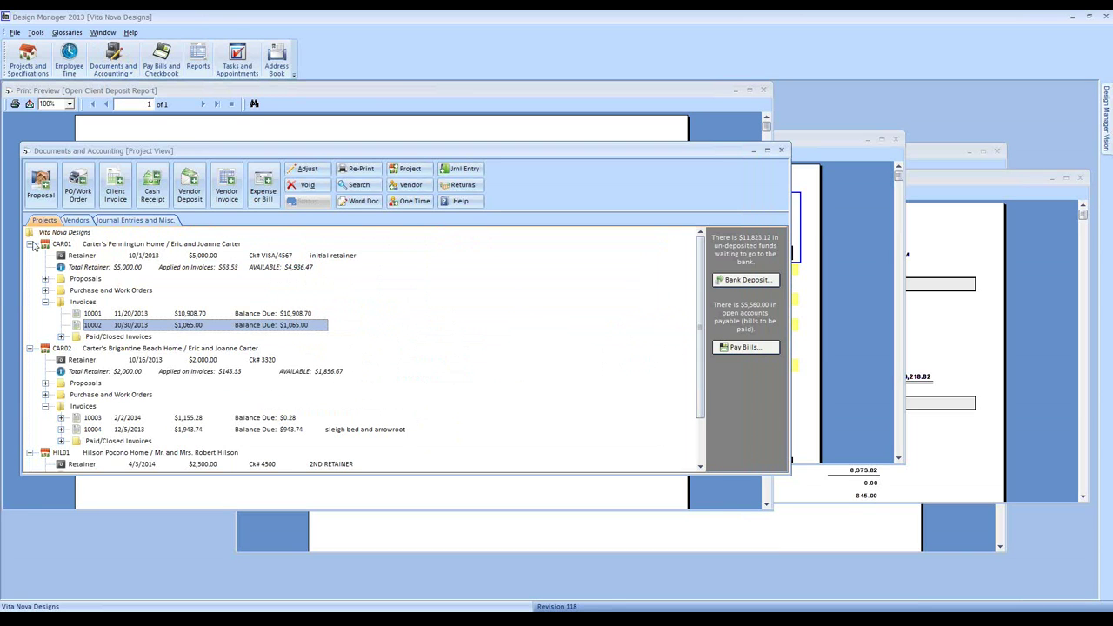
Collapse project CAR01 and expand proposal 0001 under project HIL01 to examine its deposit in Documents and Accounting
click(30, 244)
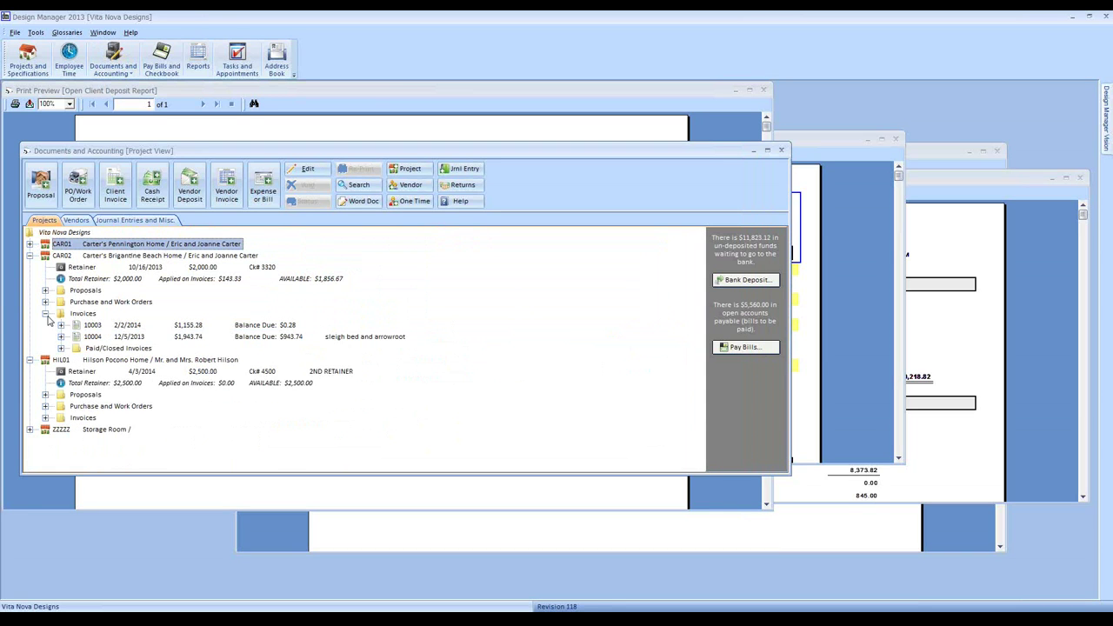
click(45, 394)
click(61, 406)
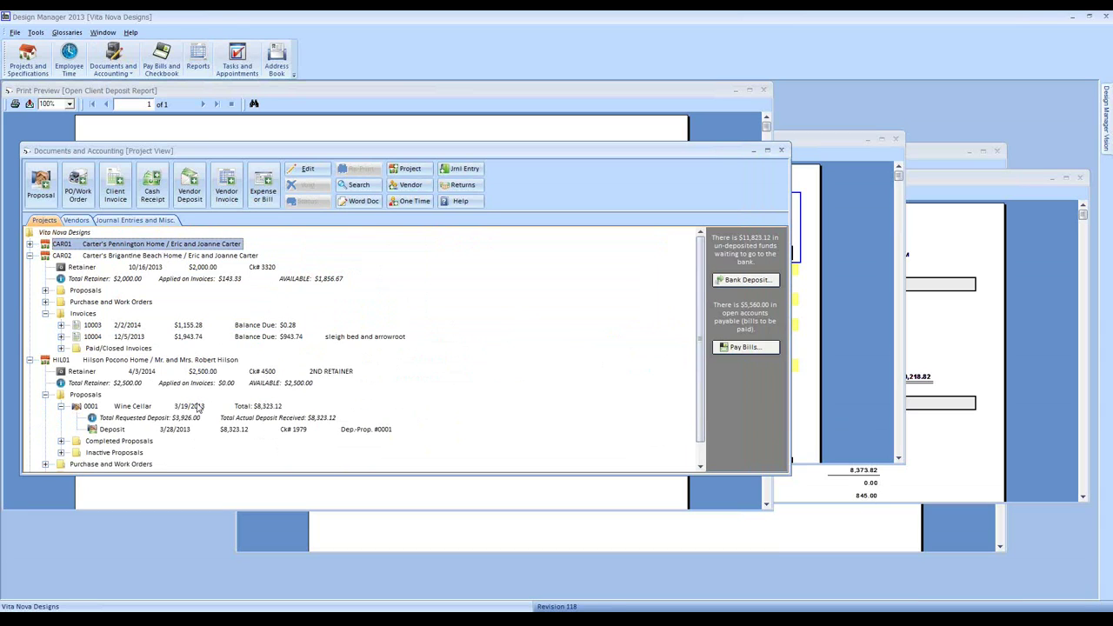
Check the deposit totals of proposal 0001, and start a HIL01 client invoice with all four Wine Cellar items tagged
click(198, 406)
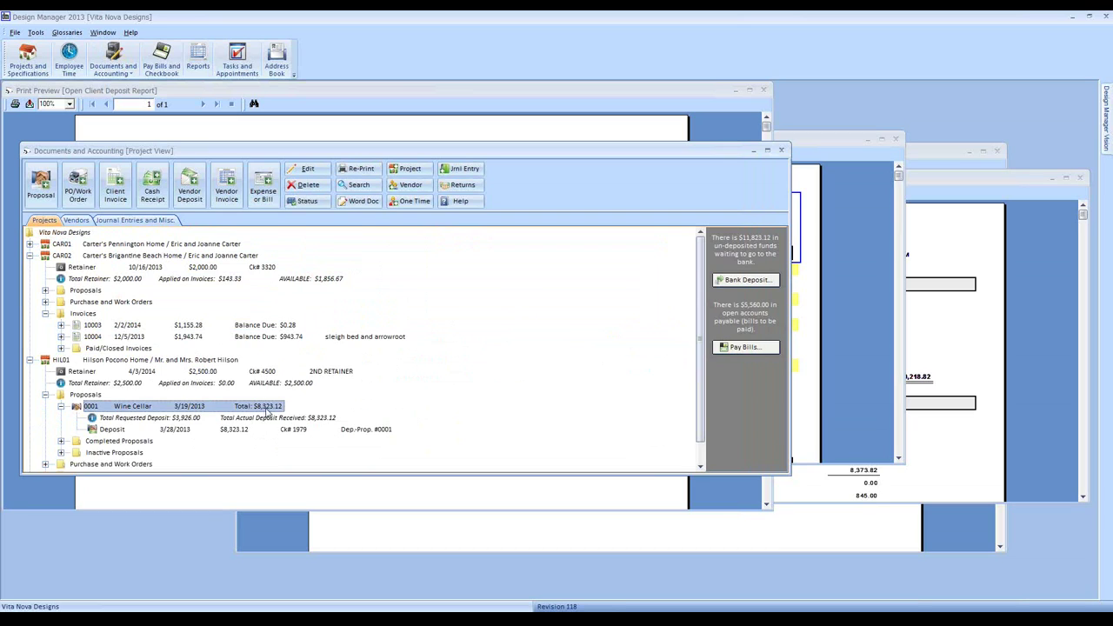
click(296, 419)
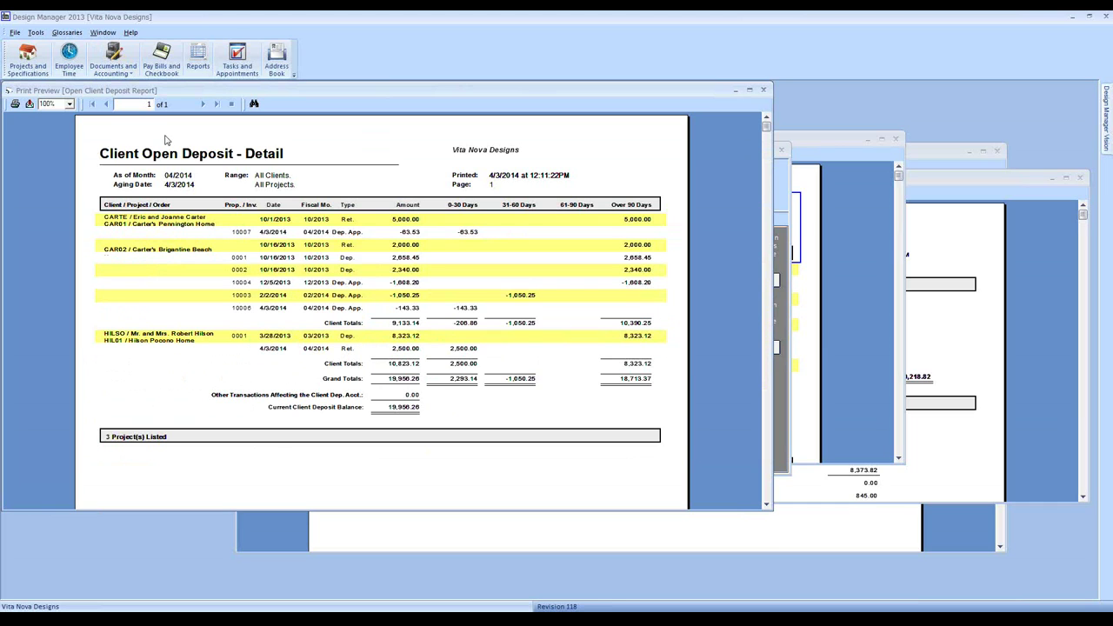
click(113, 58)
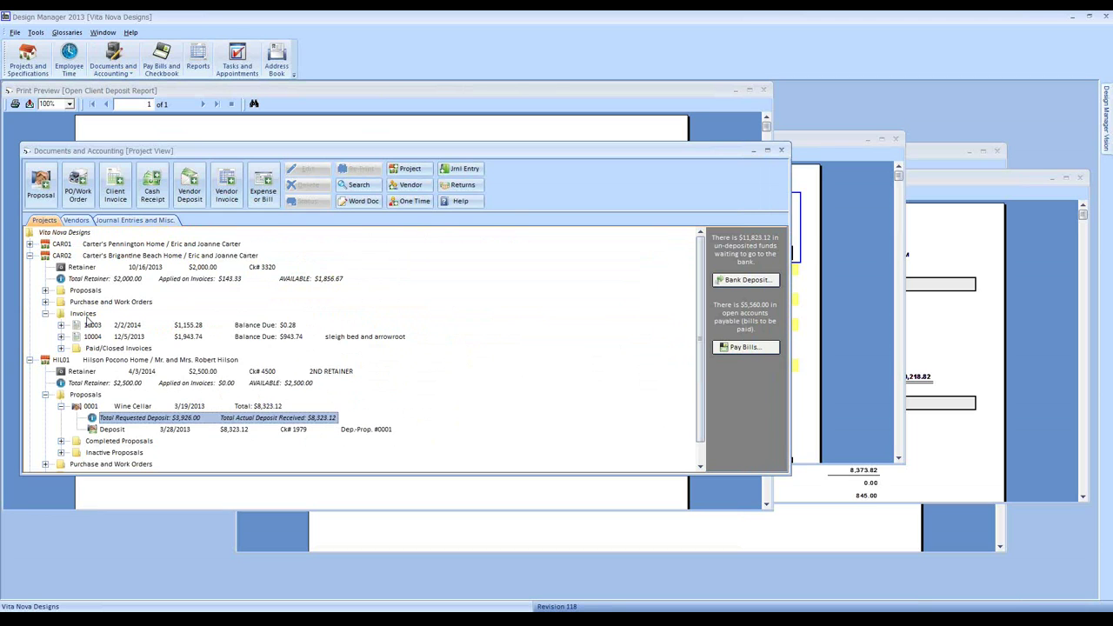
click(85, 359)
click(224, 194)
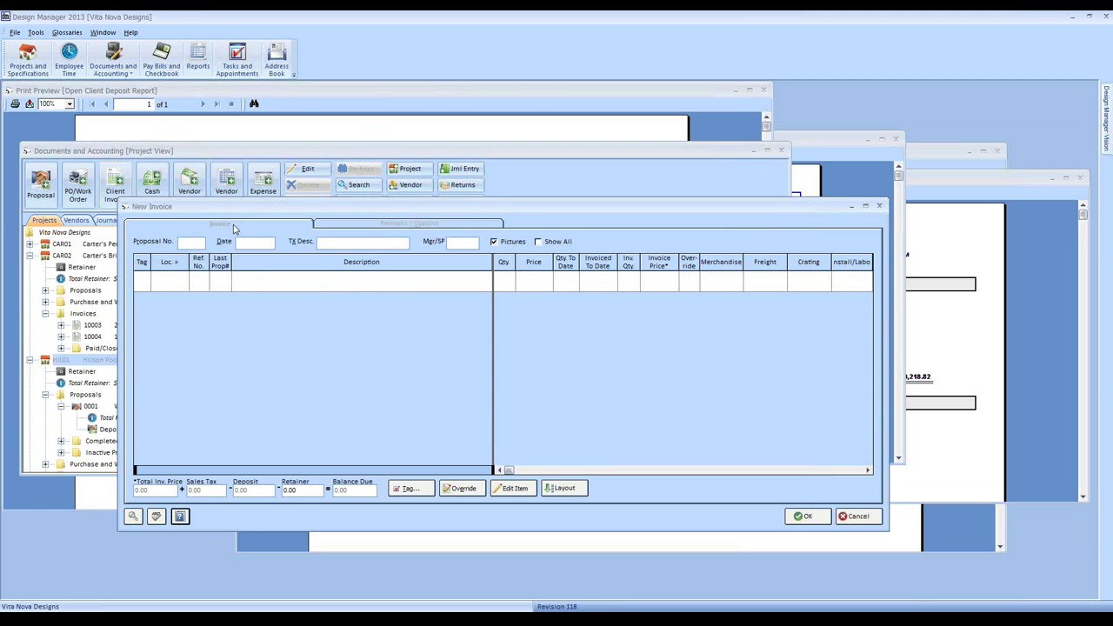
click(142, 344)
click(142, 365)
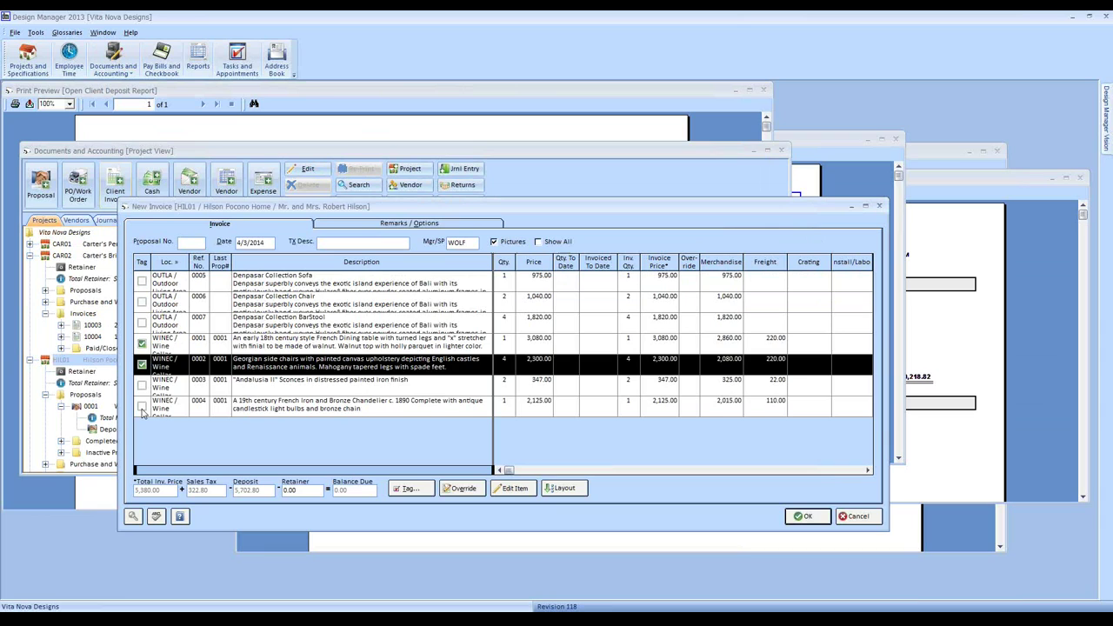
click(142, 386)
click(142, 407)
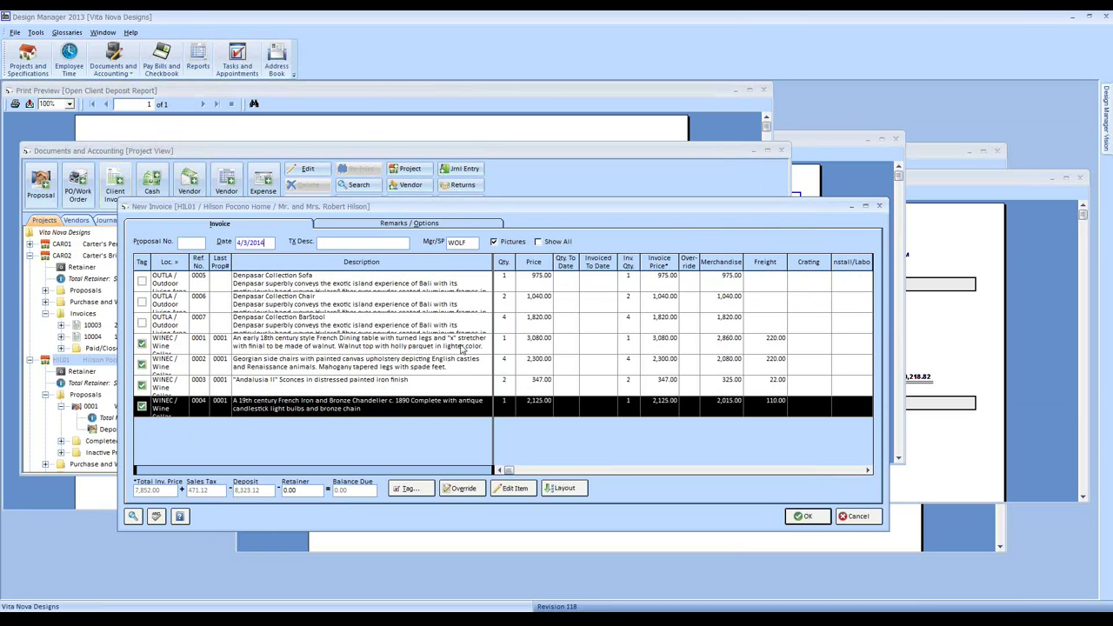
Preview the HIL01 invoice in the Modern style, review its deposit application and balance due, and finalize it
click(808, 517)
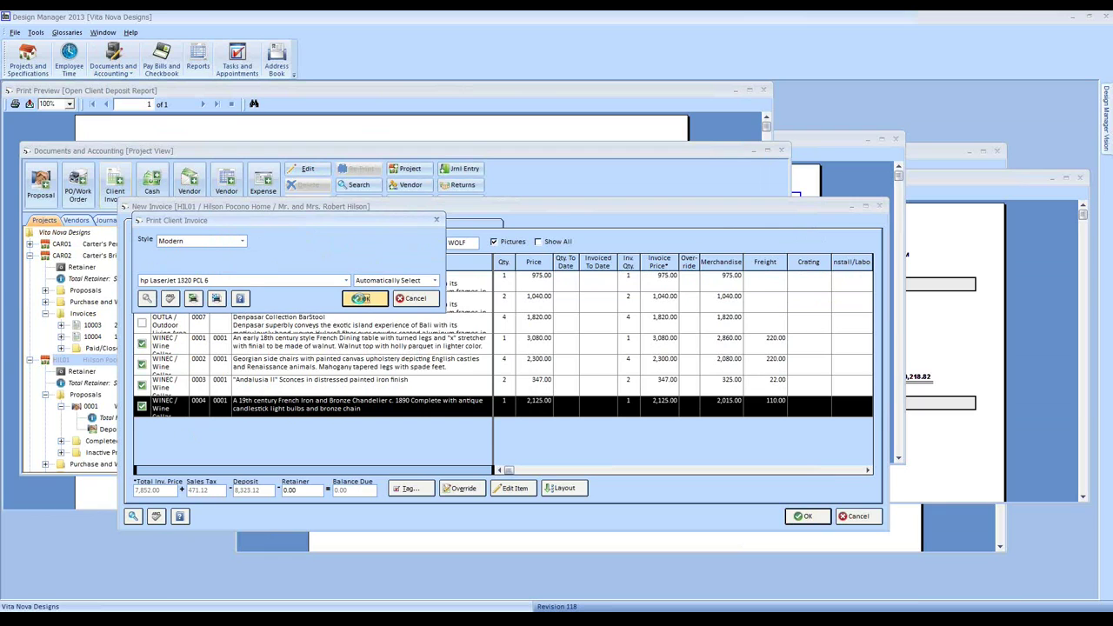
click(360, 298)
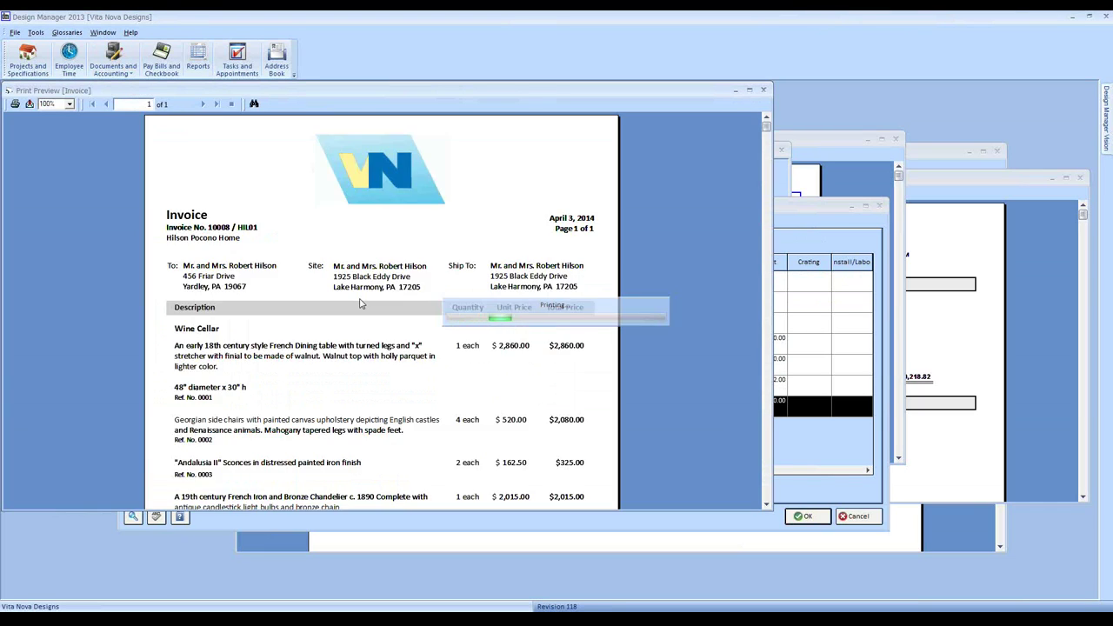
scroll(486, 380, down, 5)
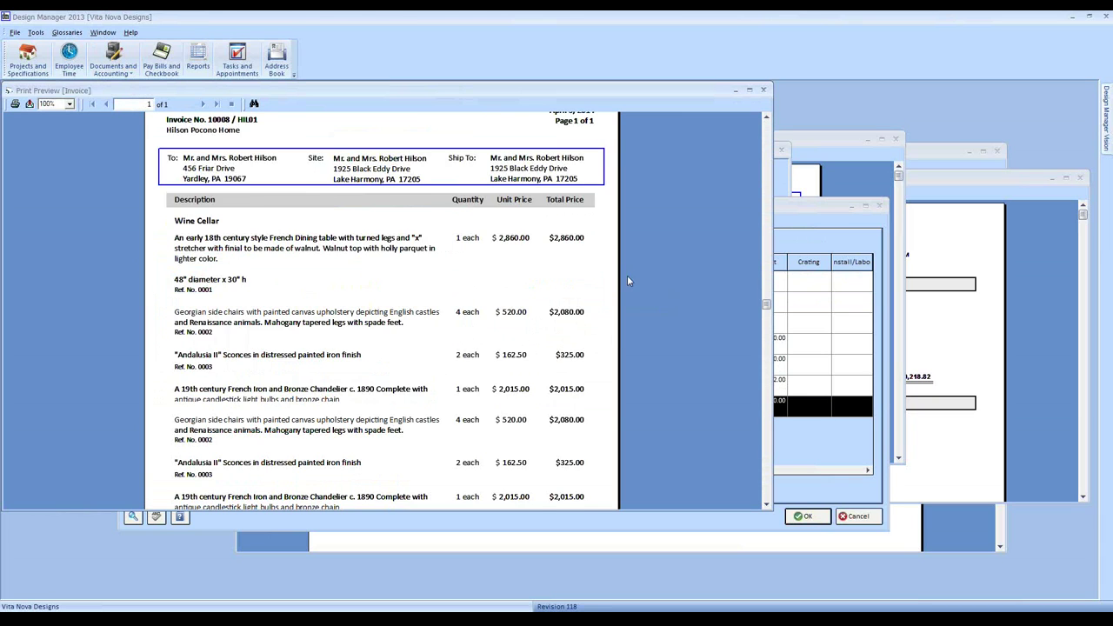
click(764, 92)
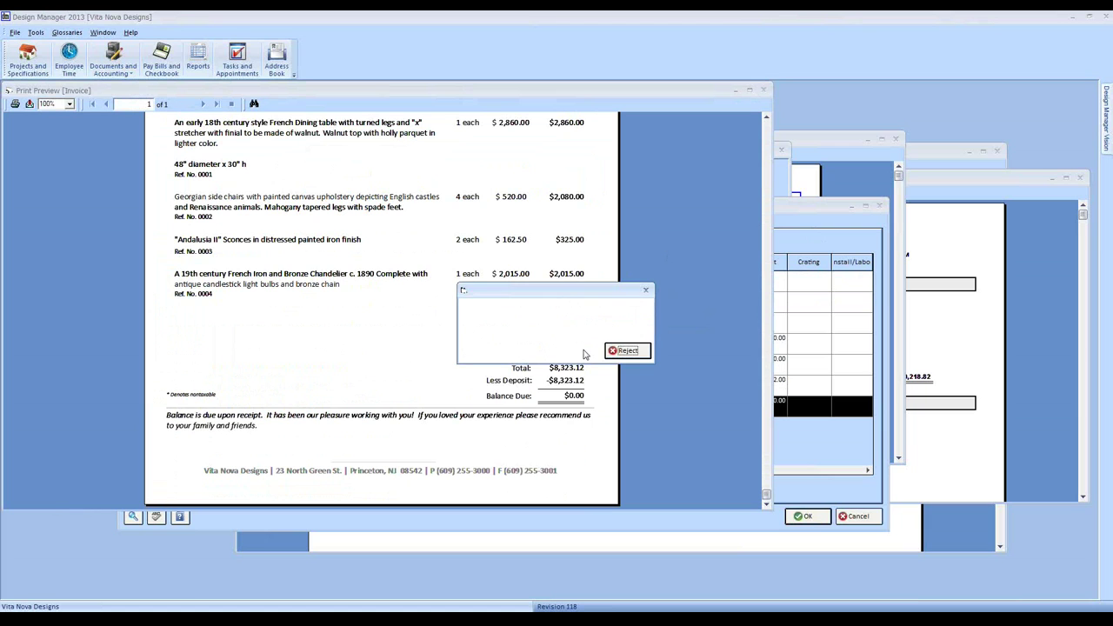
key(Return)
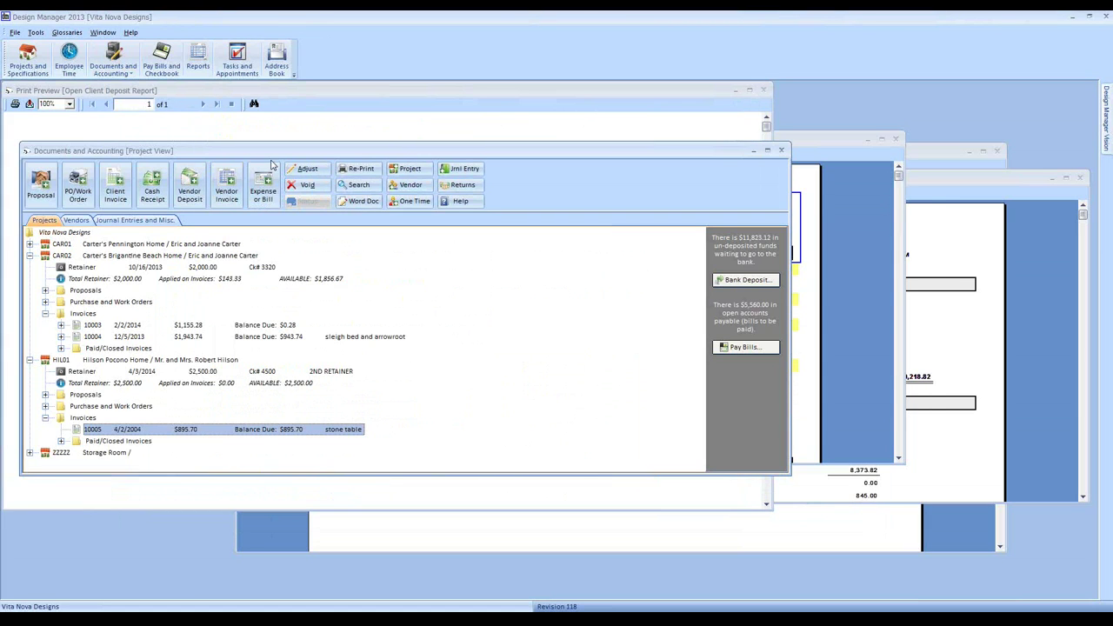
Run the detailed Open Client Deposit report for 04/2014 and examine the HIL01 entries and the client deposit balance
click(198, 60)
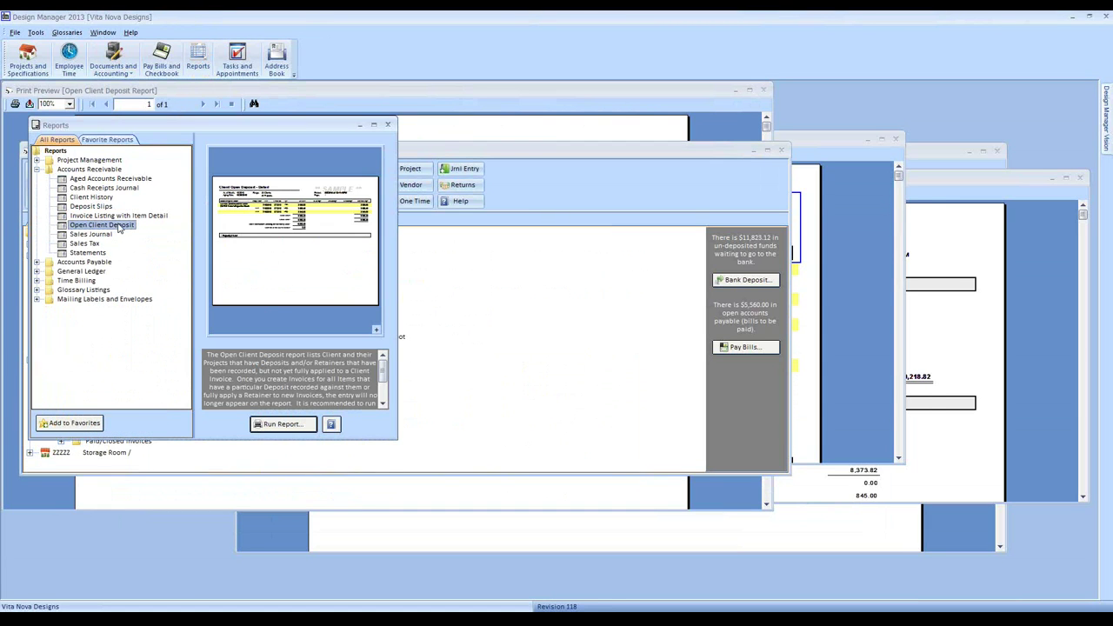
double_click(120, 225)
click(383, 366)
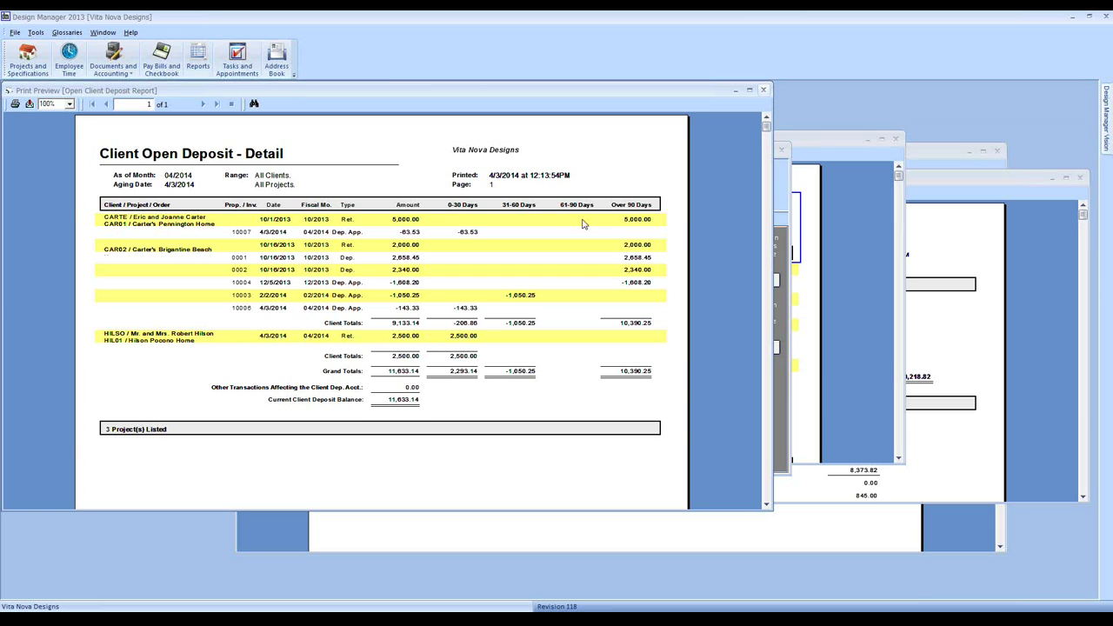
Close all the Open Client Deposit report previews, leaving the Balance Sheet preview open
key(Escape)
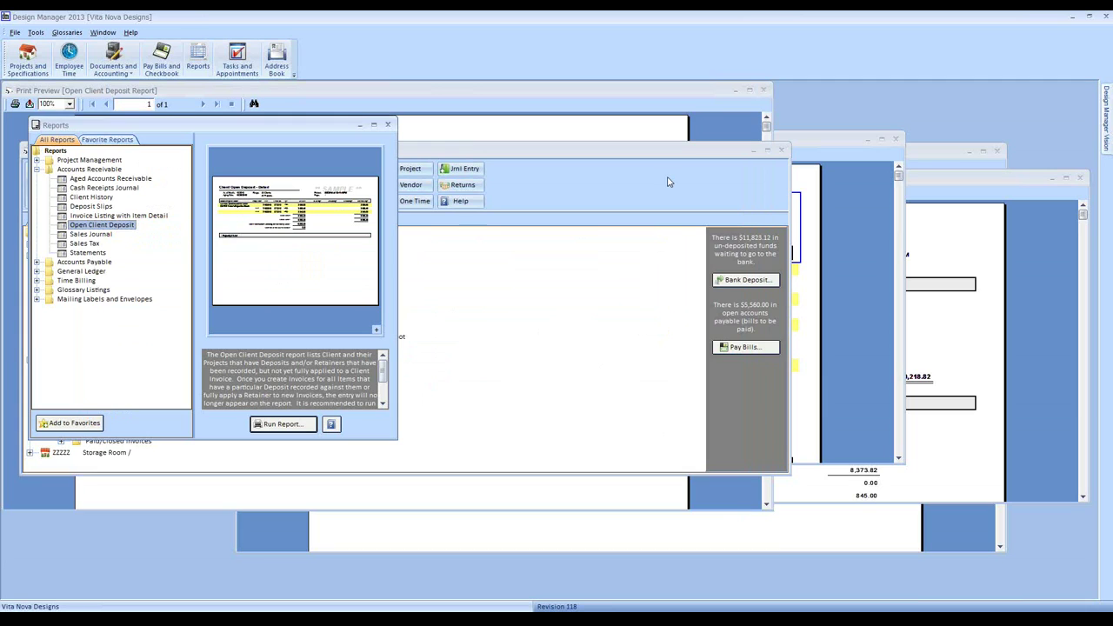
click(691, 93)
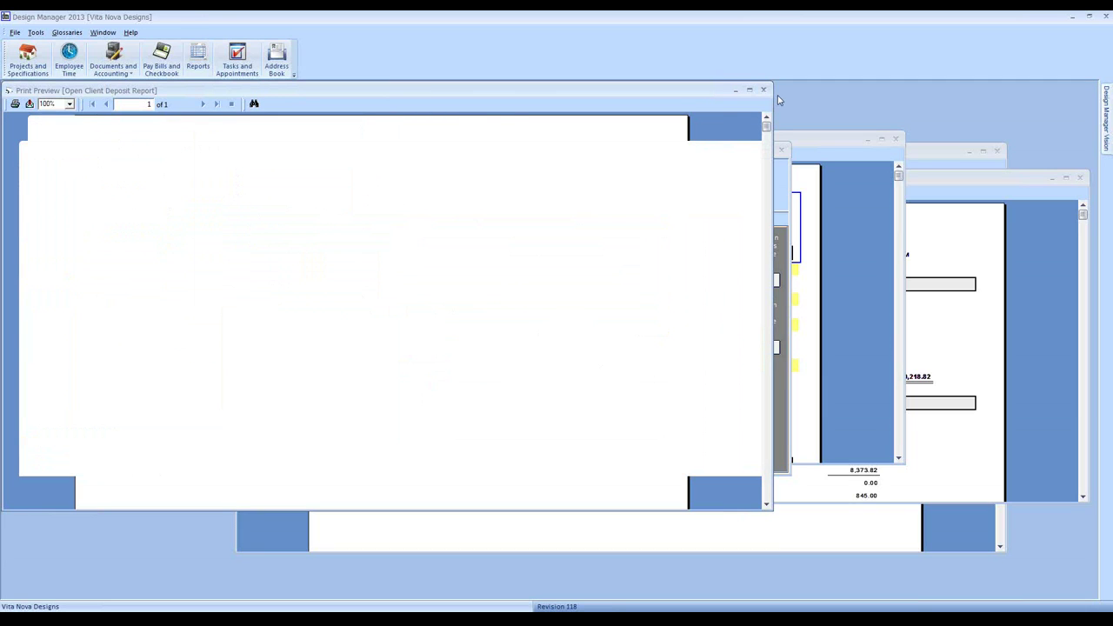
click(816, 144)
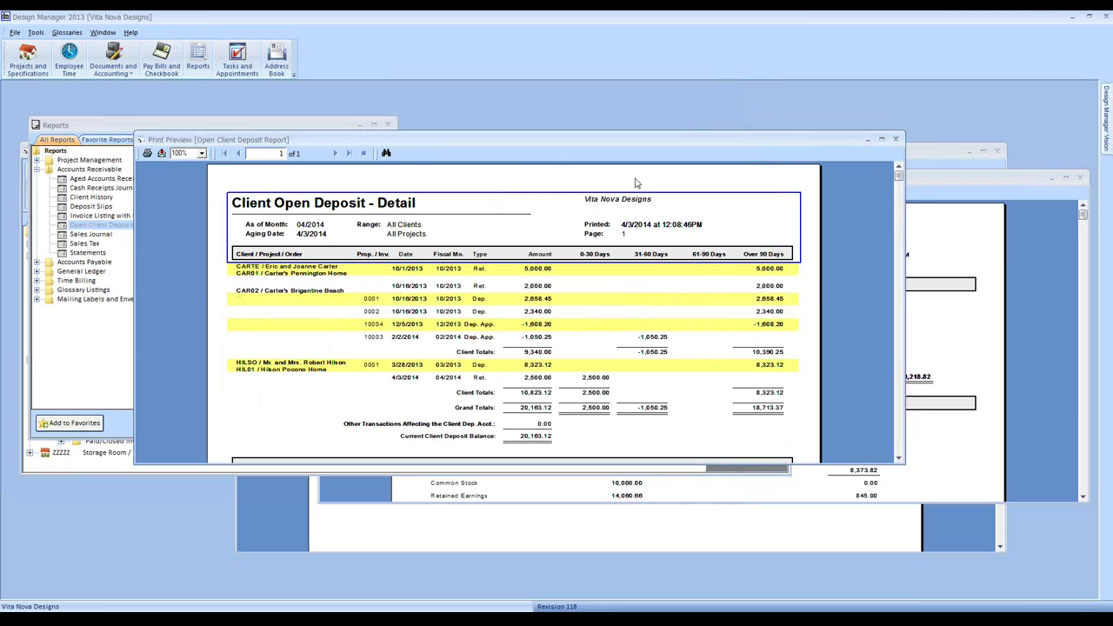
key(Escape)
click(831, 178)
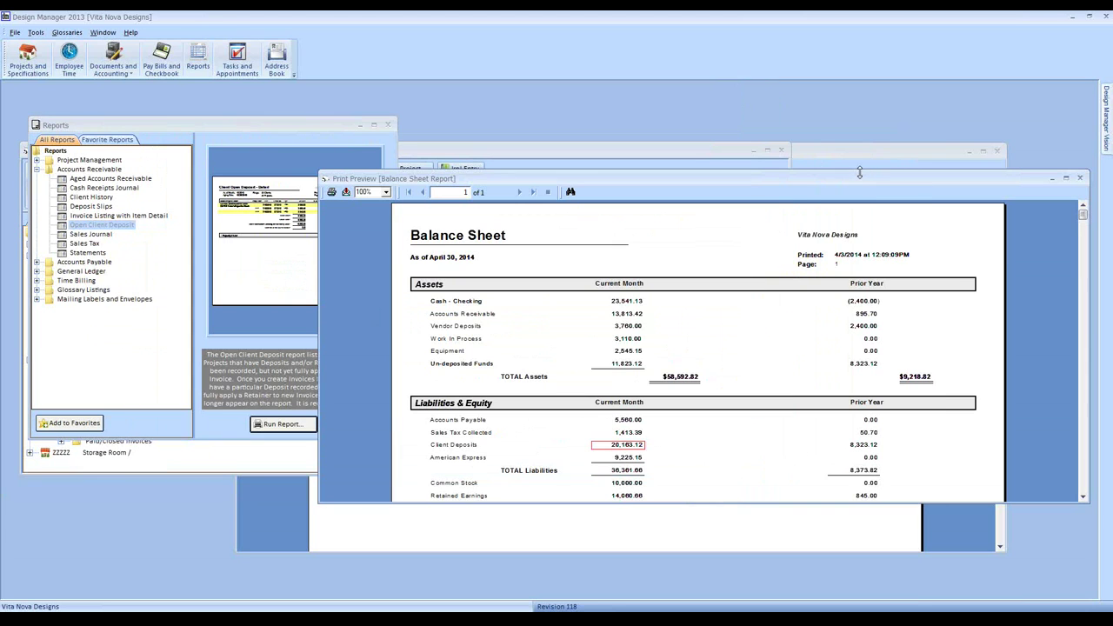
drag(807, 184, 676, 192)
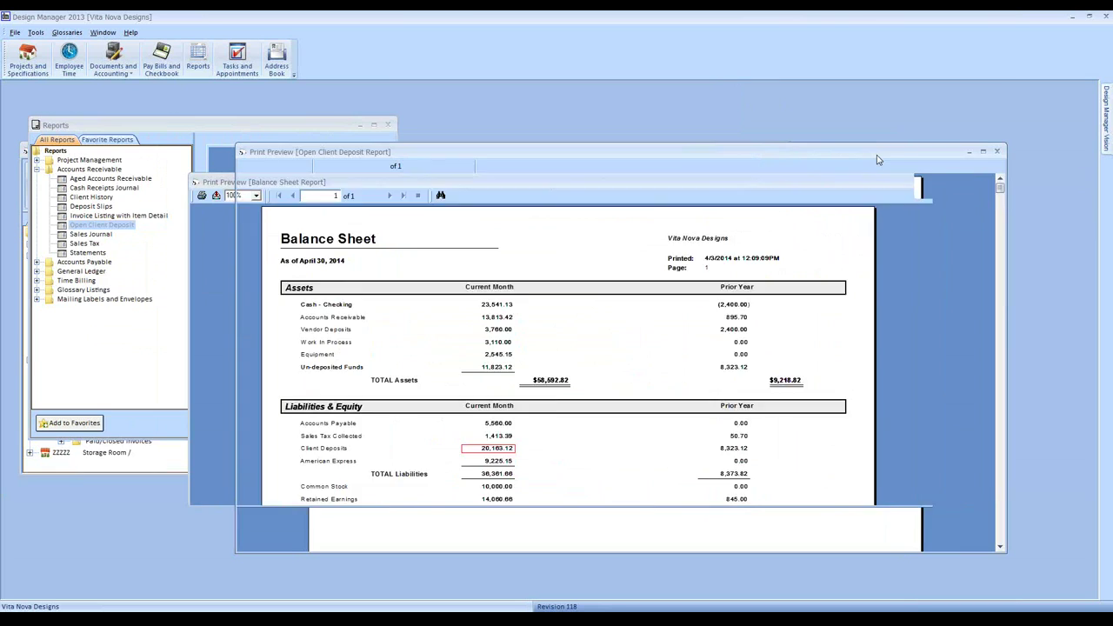
click(877, 159)
click(860, 156)
Examine Vendor Deposits on the Balance Sheet, move it clear of the Reports list, and collapse the Accounts Receivable reports
drag(466, 188, 647, 200)
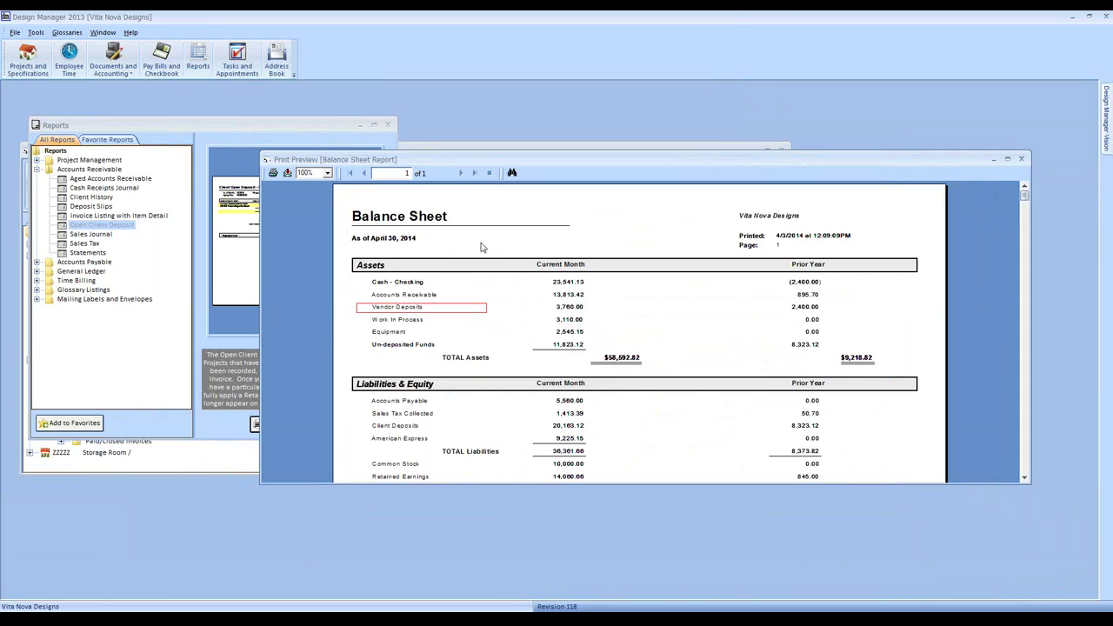
drag(518, 163, 663, 230)
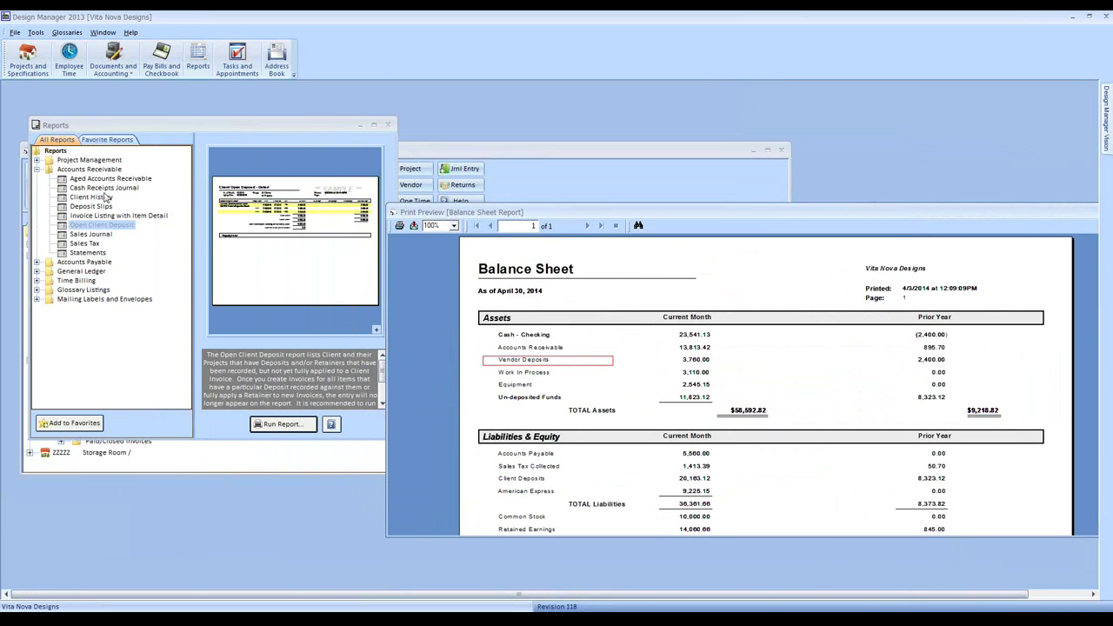
click(37, 169)
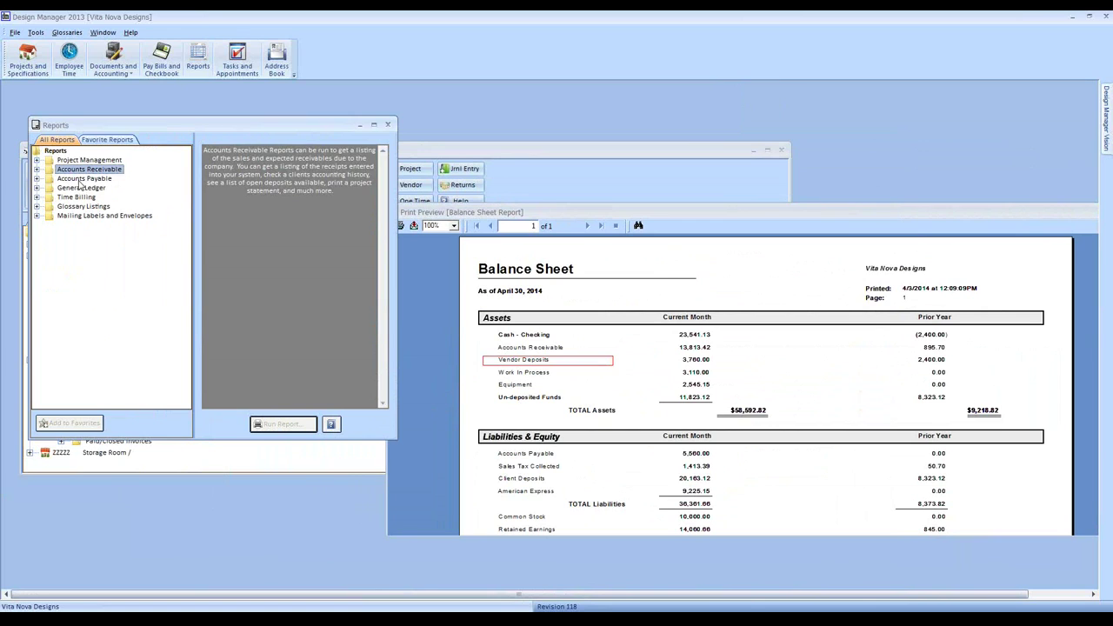
click(79, 179)
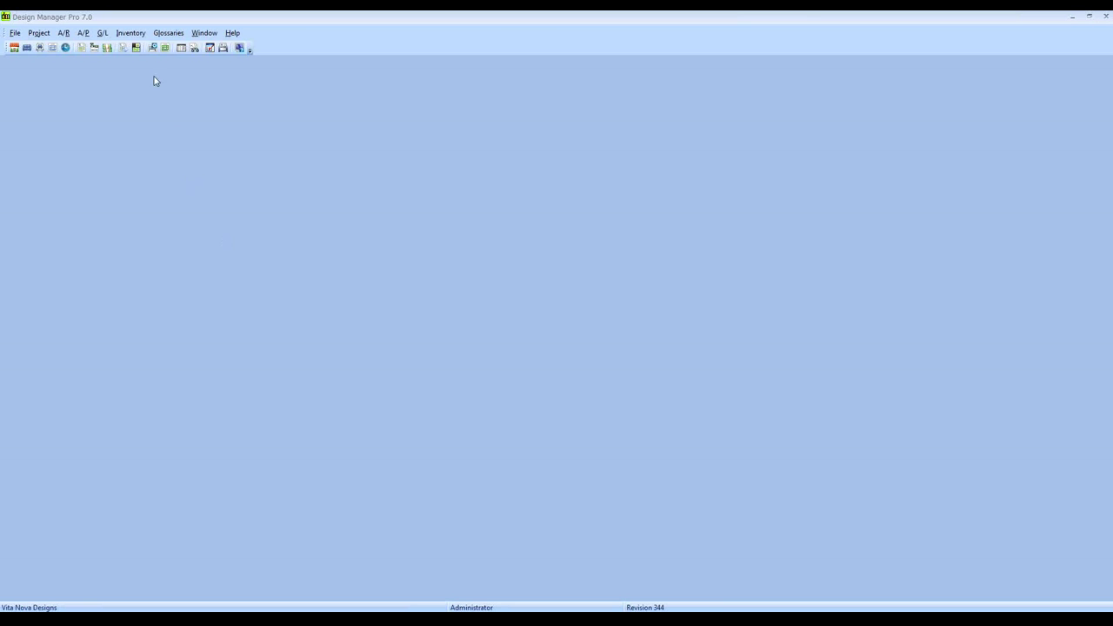
In Design Manager Pro 7.0, run the Open Vendor Deposit report for 04/2014 sorted by vendor and examine its entries
click(181, 47)
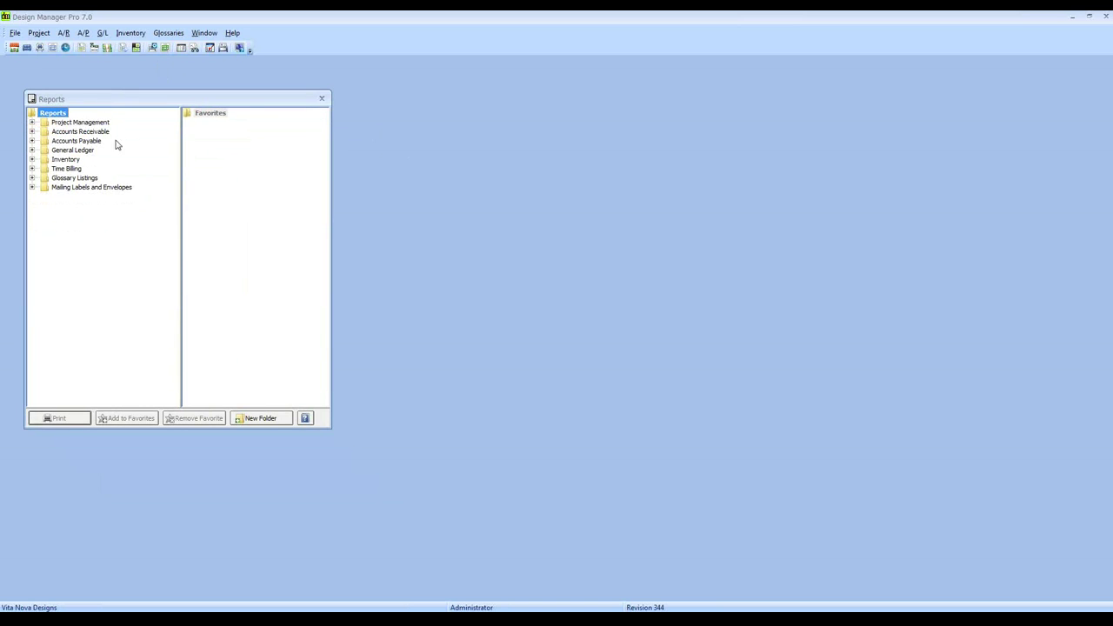
click(32, 131)
click(33, 131)
click(32, 140)
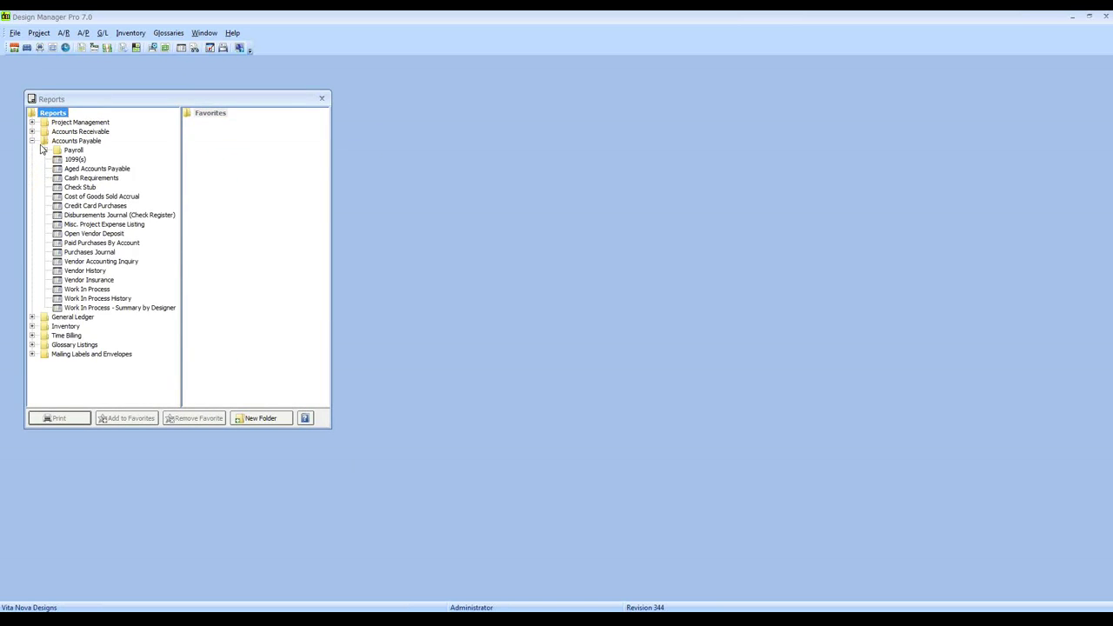
click(103, 235)
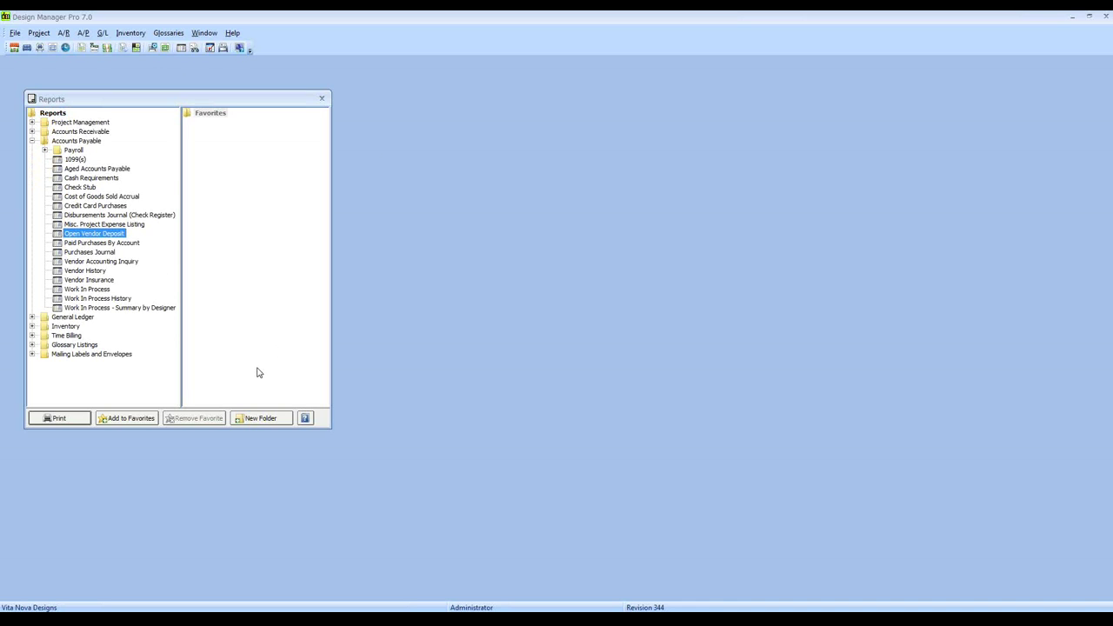
click(78, 415)
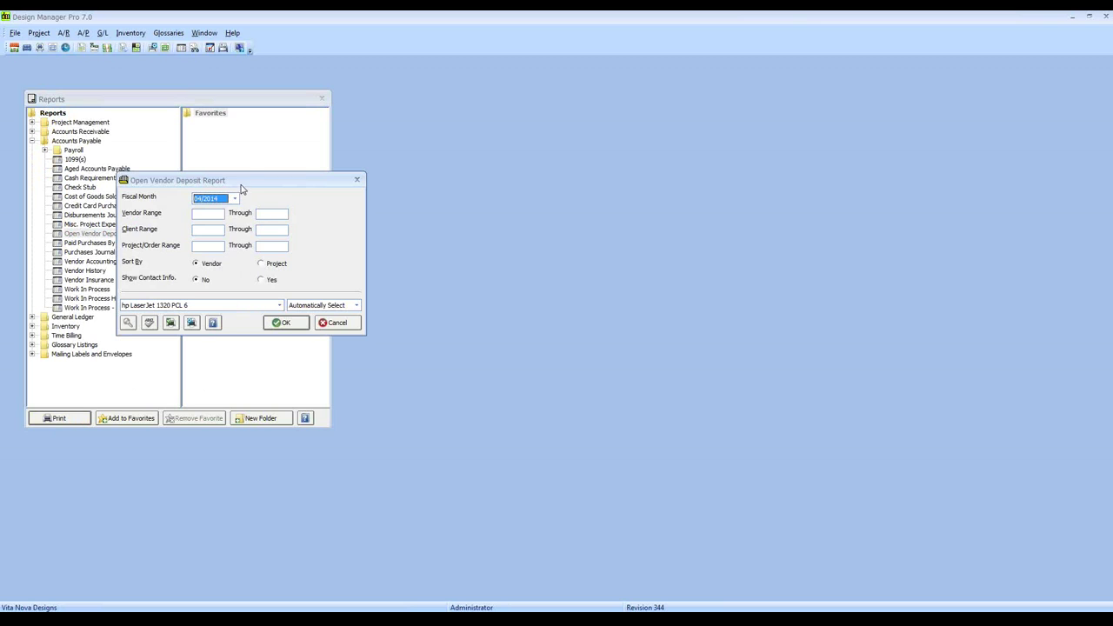
click(290, 278)
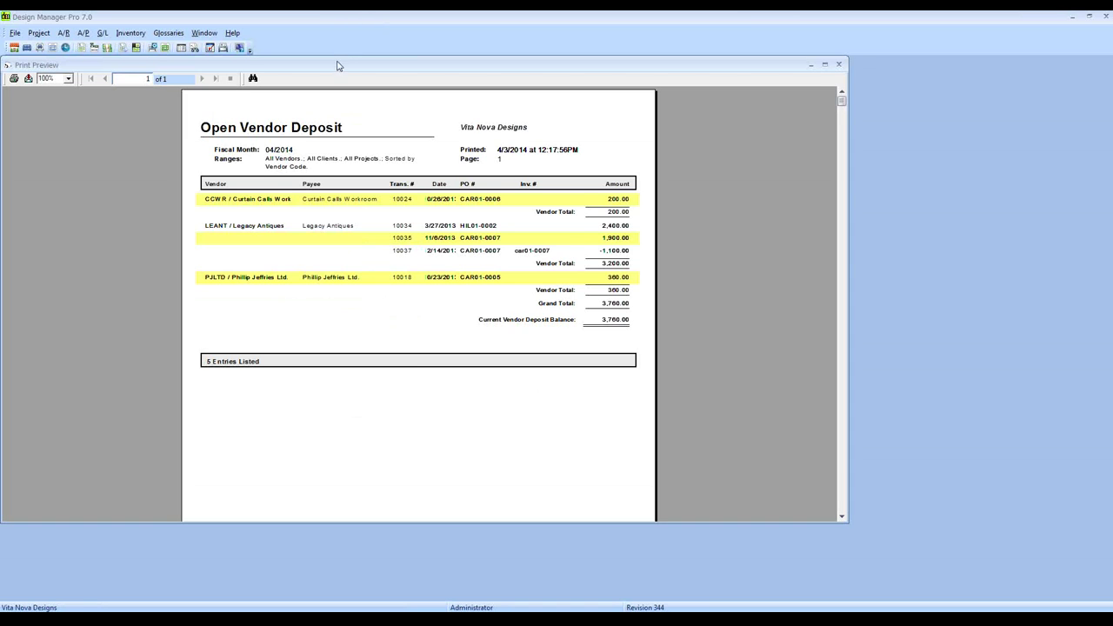
drag(339, 67, 341, 72)
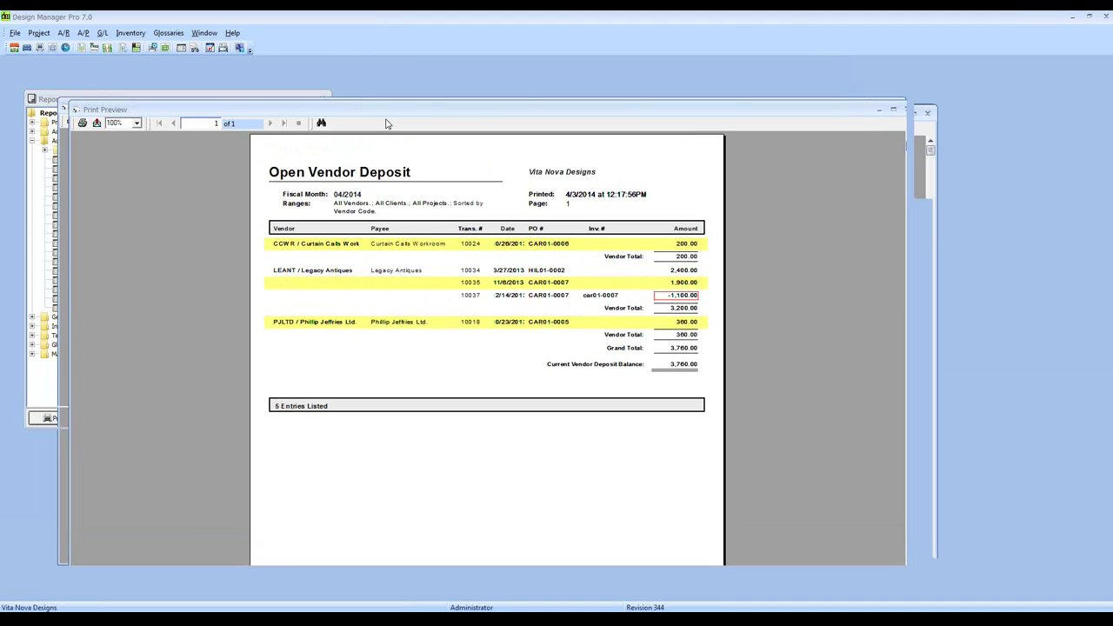
drag(357, 108, 445, 109)
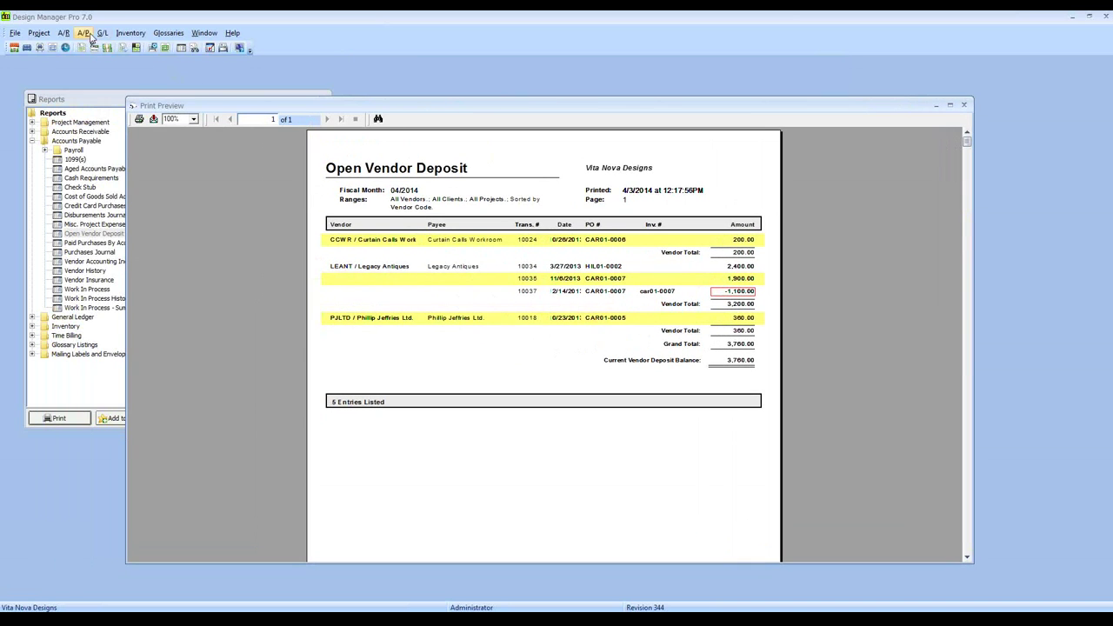
Start a new 04/2014 accounts payable entry of type Deposit for Project PO
click(102, 48)
click(94, 50)
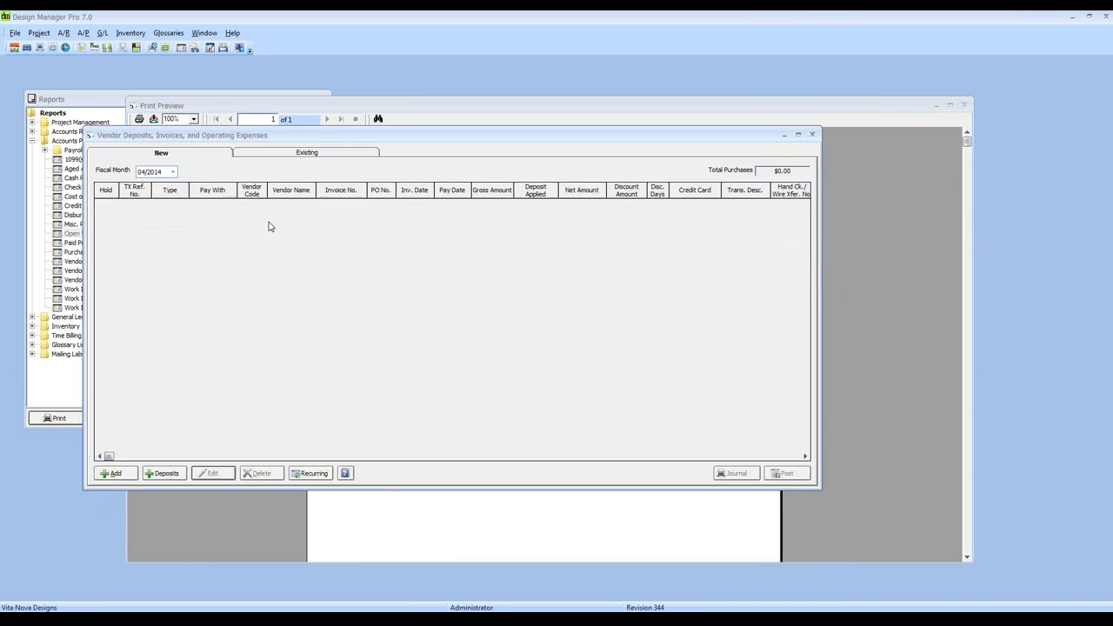
click(115, 473)
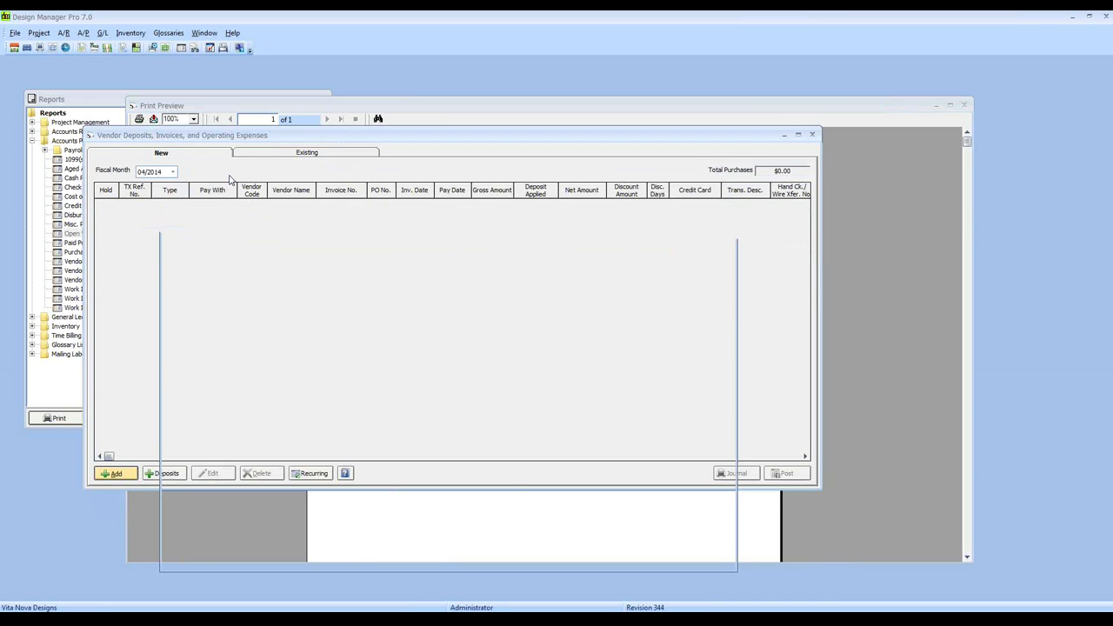
click(231, 180)
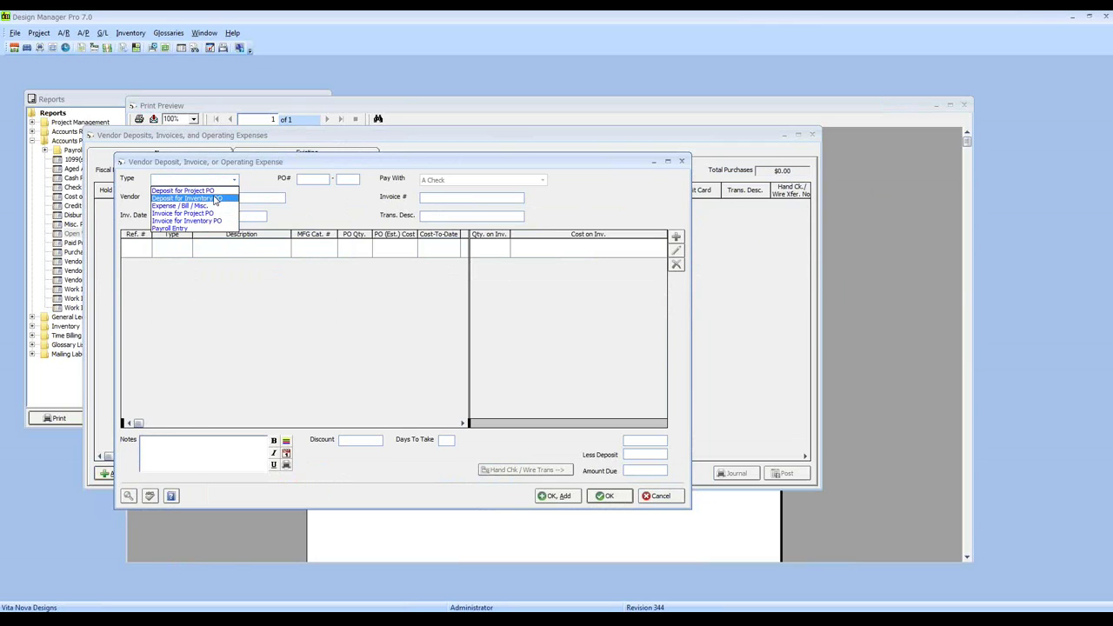
click(213, 191)
Enter PO number CAR02-0001 for the vendor deposit and save it as a 208.00 payment by check
click(303, 179)
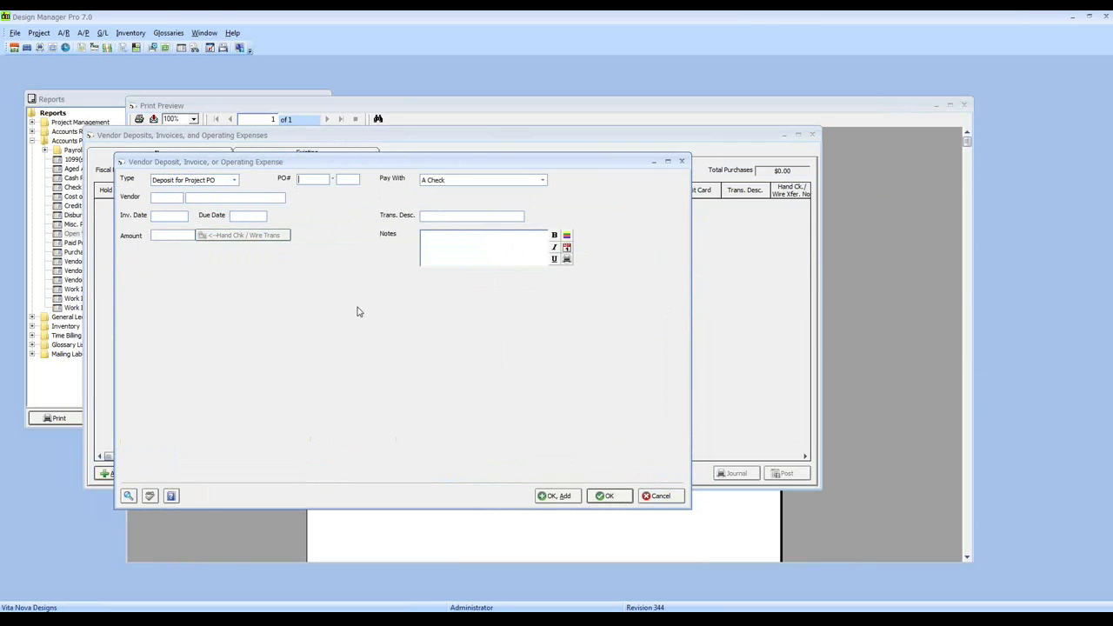
text(CAR)
text(02 - )
text(0001)
key(Tab)
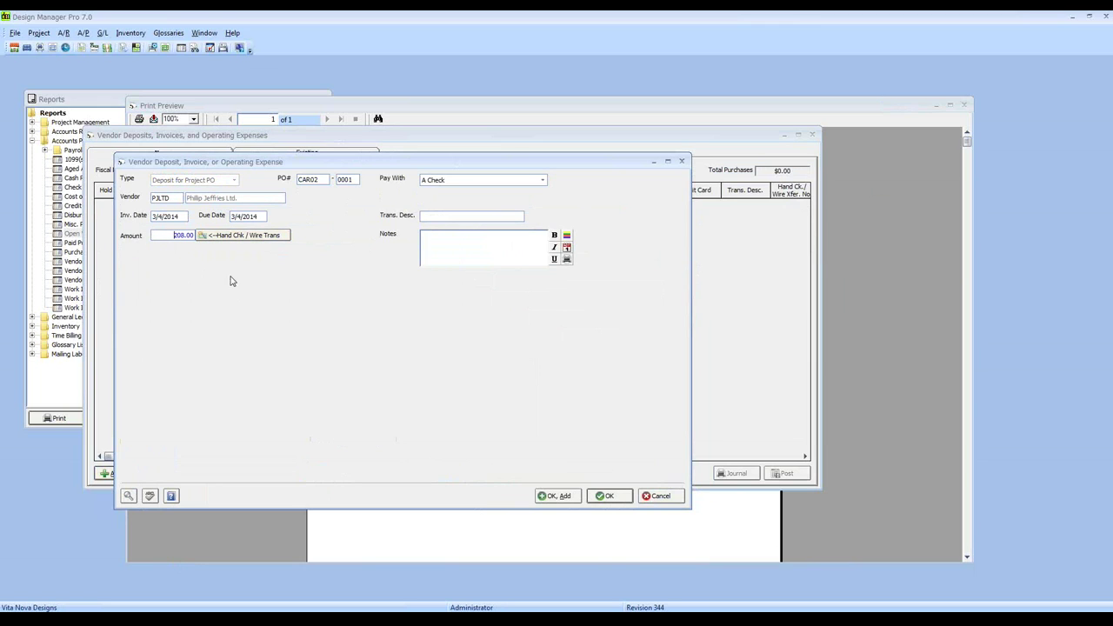
click(608, 496)
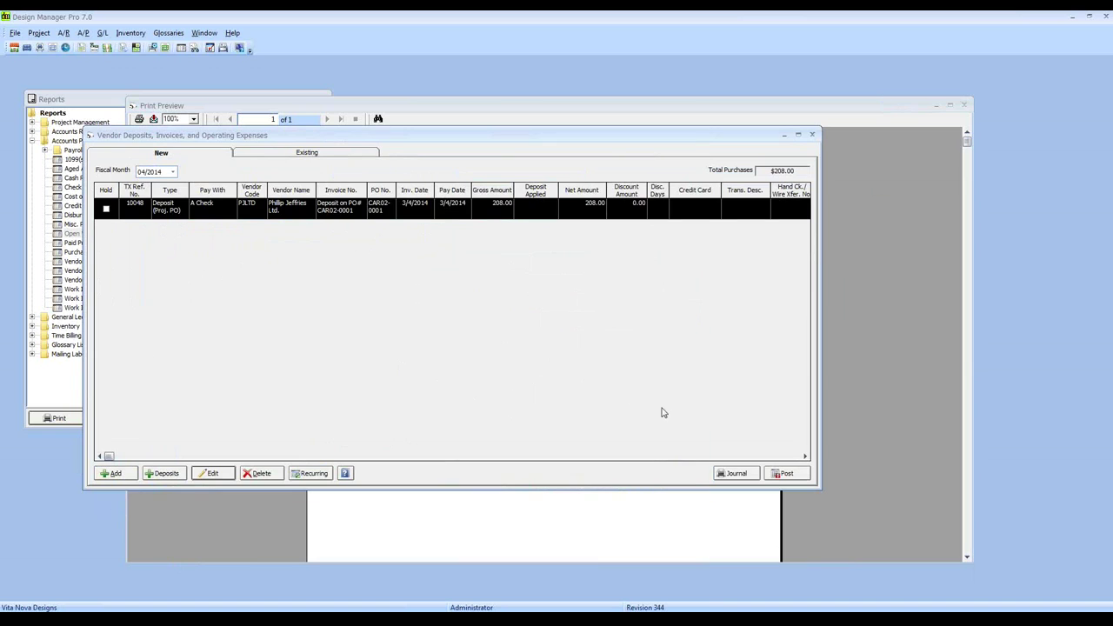
Post the CAR02-0001 vendor deposit into 04/2014 and rerun the Open Vendor Deposit report for that month
click(785, 474)
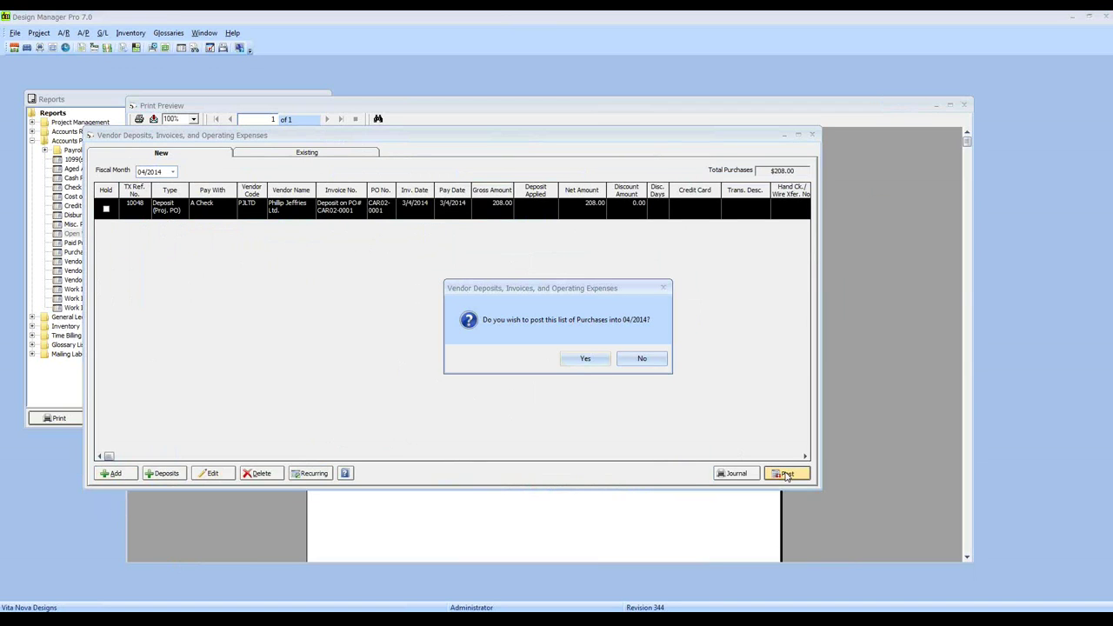
click(585, 360)
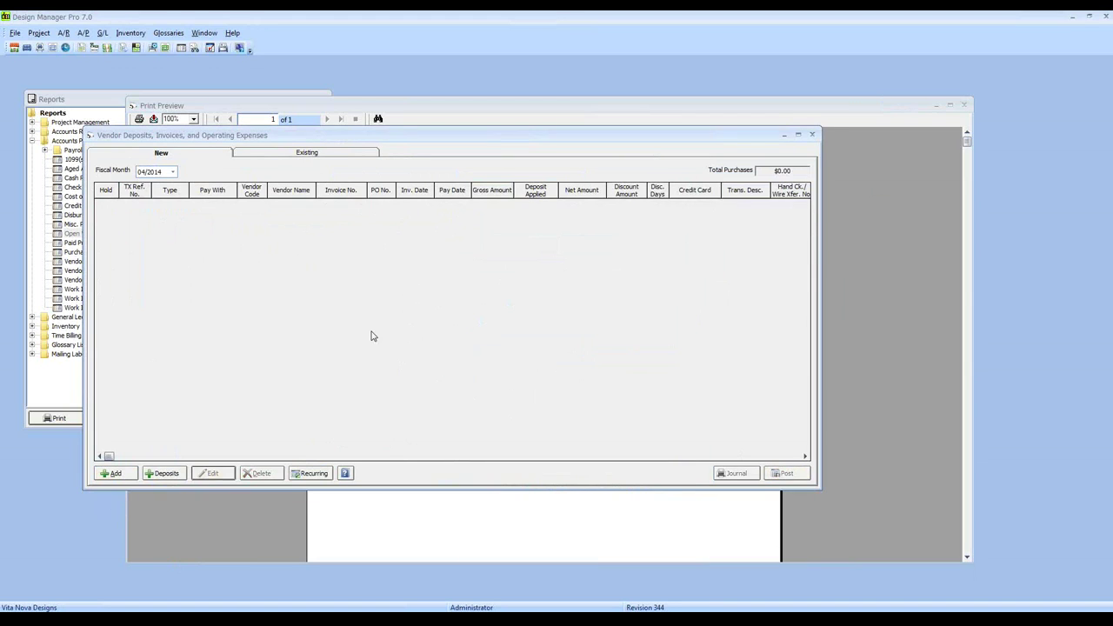
click(101, 116)
double_click(96, 233)
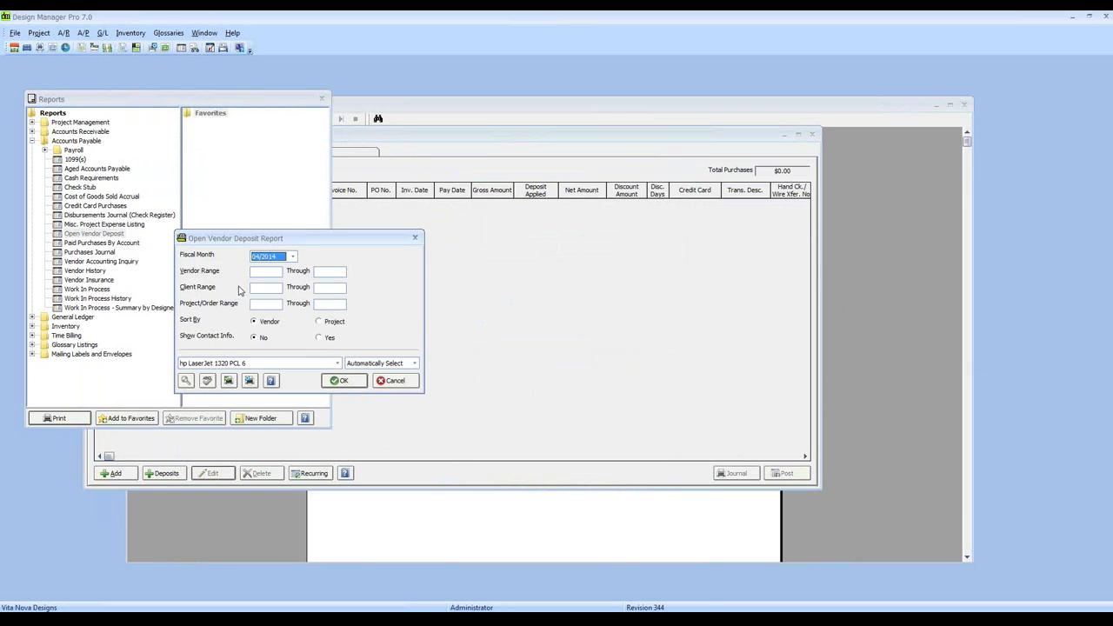
click(343, 380)
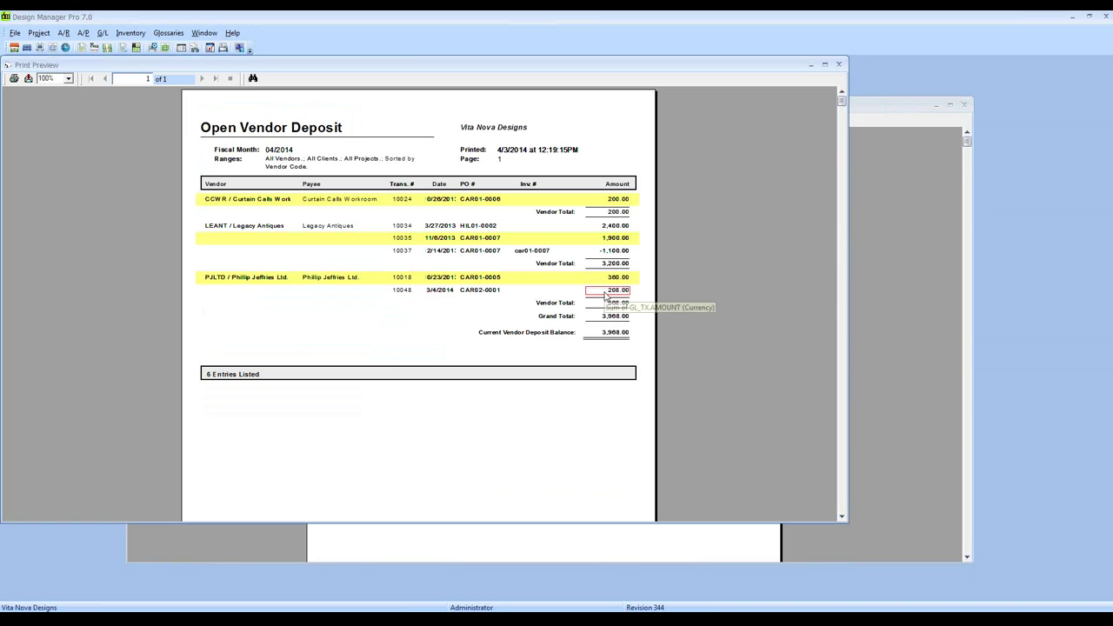
Run the Balance Sheet from the General Ledger financial statements, check its Vendor Deposits amount, and close it
click(181, 48)
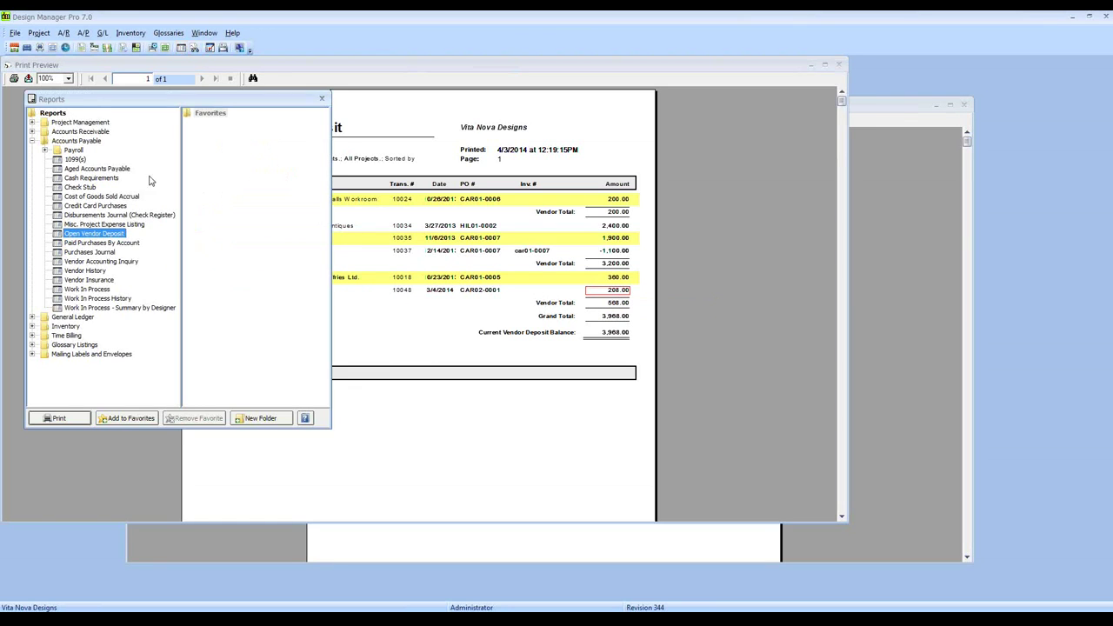
click(33, 317)
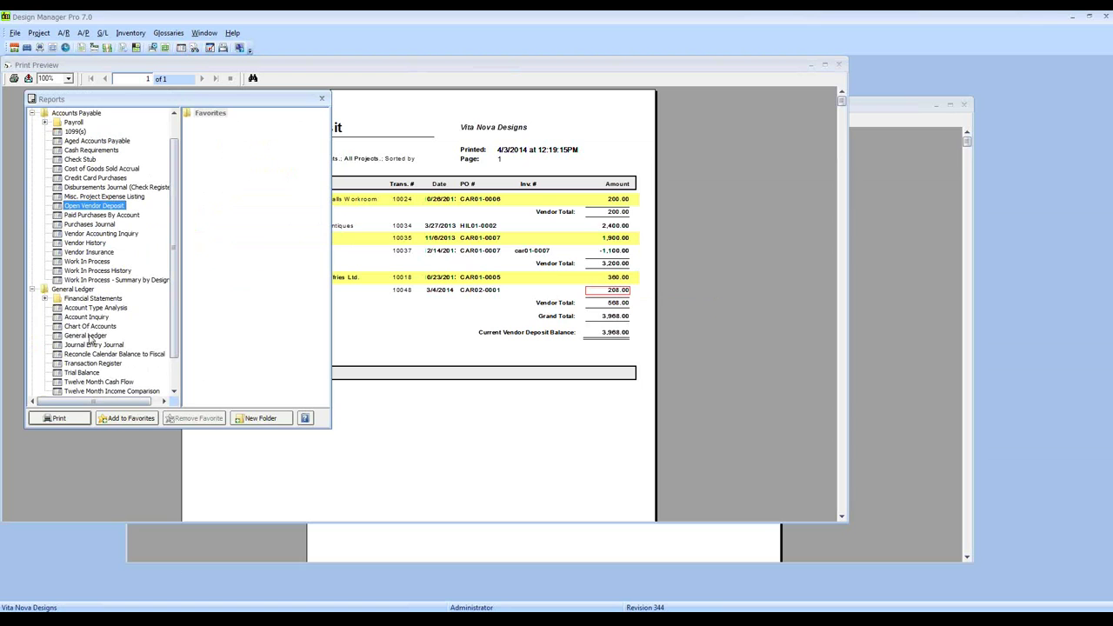
click(45, 298)
click(86, 309)
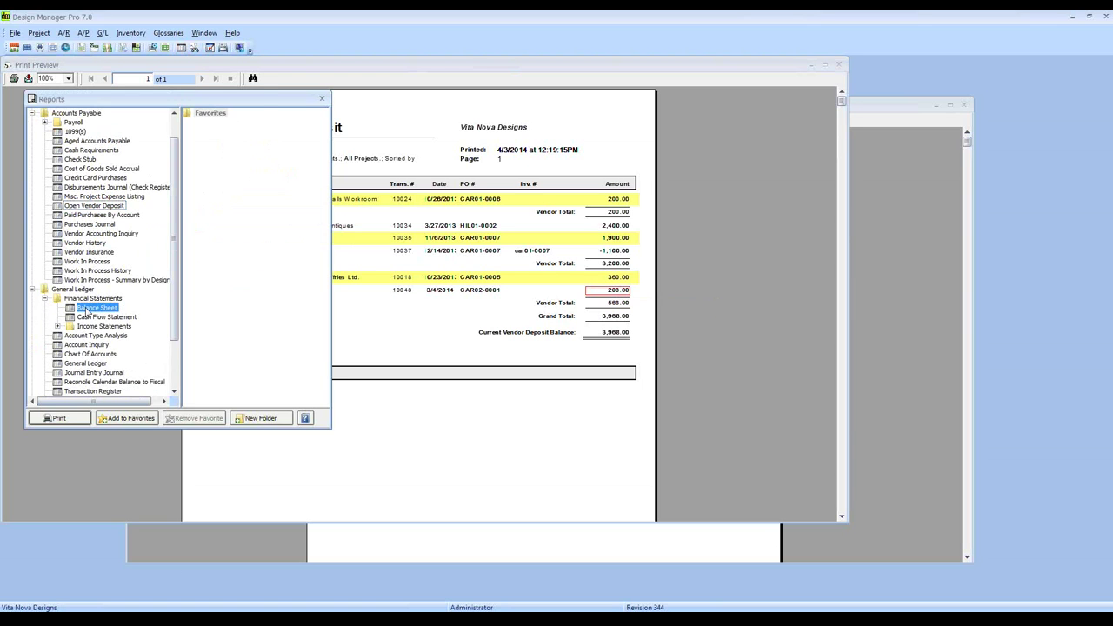
double_click(86, 309)
click(185, 205)
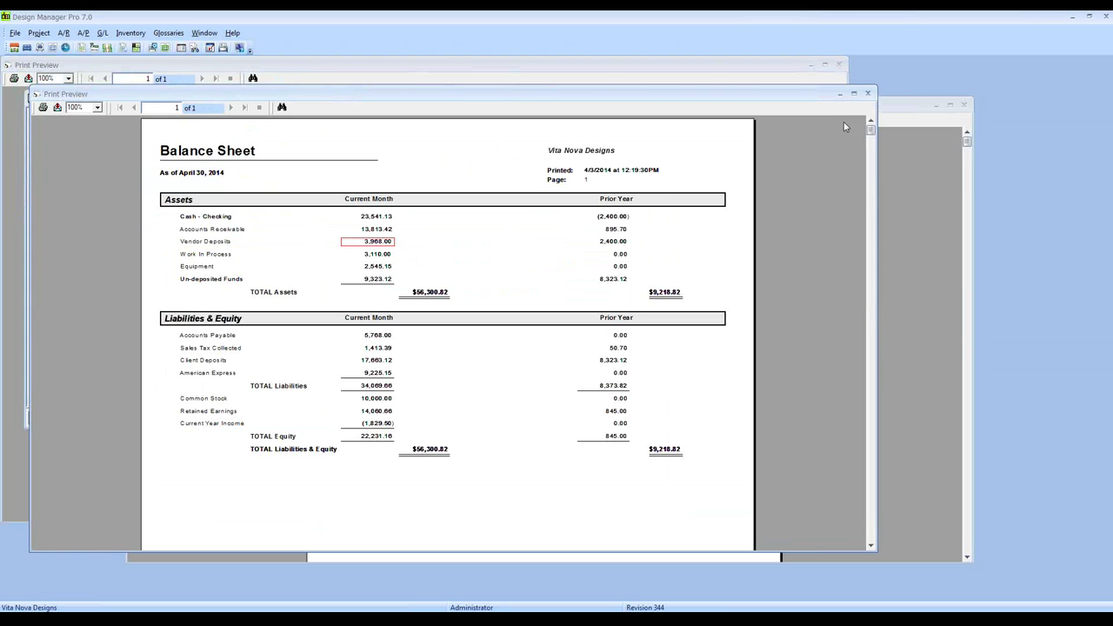
click(867, 93)
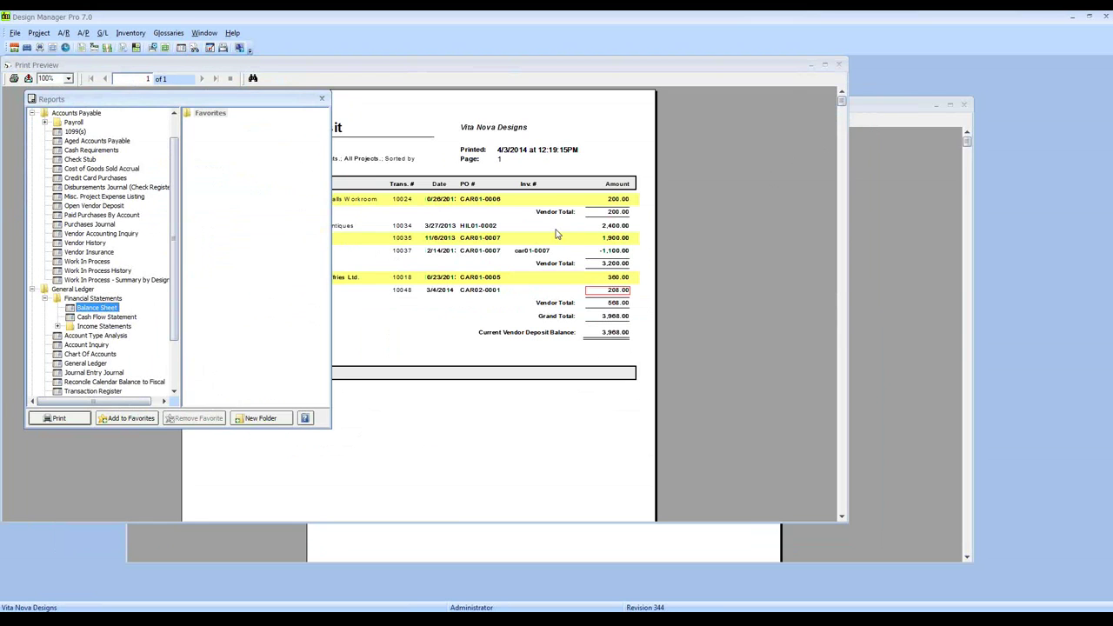
Check the CAR01-0007 entries on the Open Vendor Deposit report and start a new 04/2014 payable entry of type Invoice for Project PO
drag(304, 66, 371, 84)
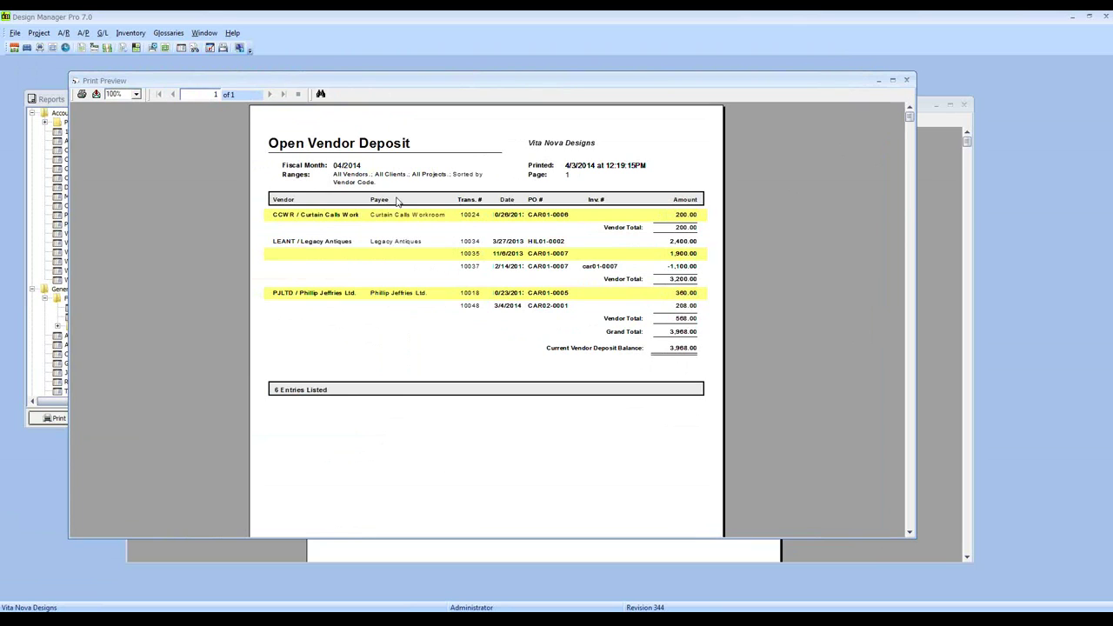
click(553, 254)
click(84, 33)
click(96, 45)
drag(217, 134, 190, 111)
click(84, 448)
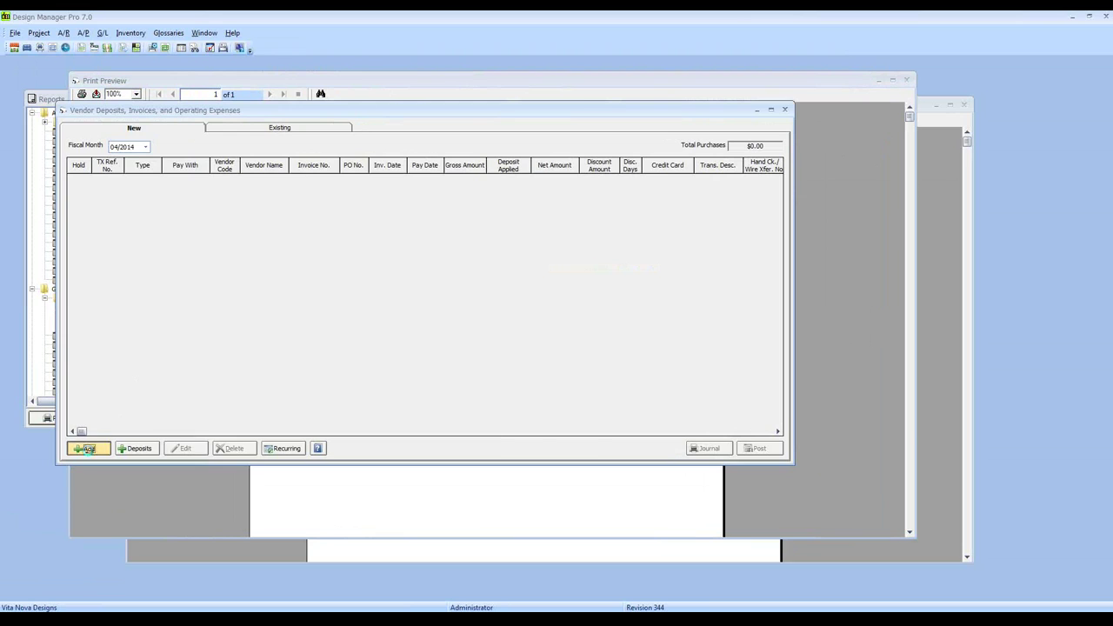
click(164, 127)
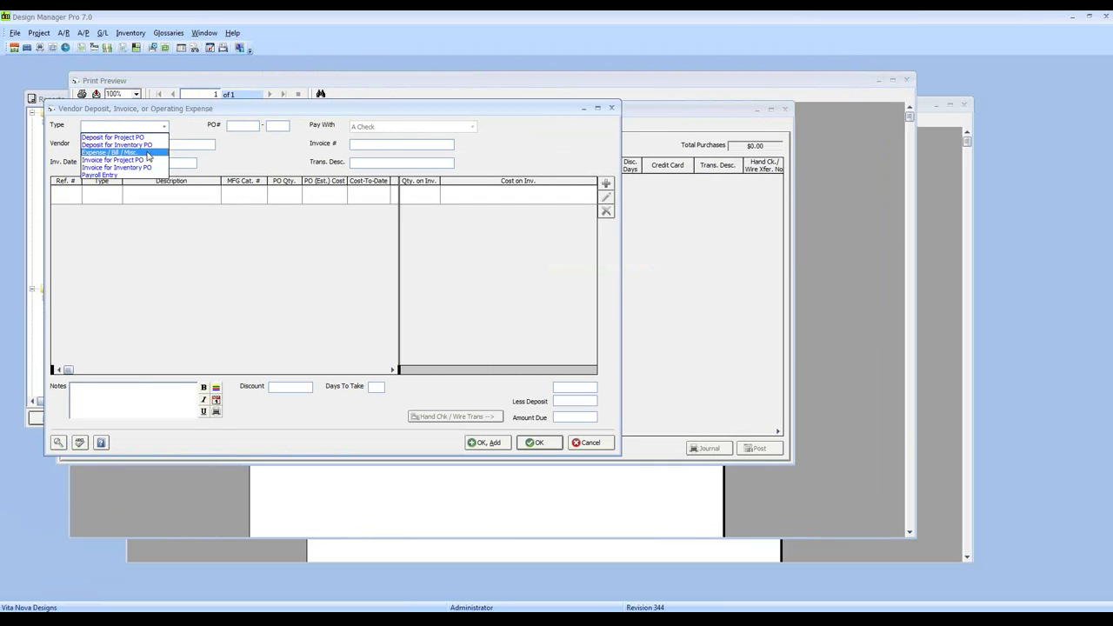
click(148, 160)
Enter PO and invoice number CAR01-0007, invoice date 4/3/2014, due date 4/28/2014, and transaction description FINAL PAYMENT ON PP
key(Tab)
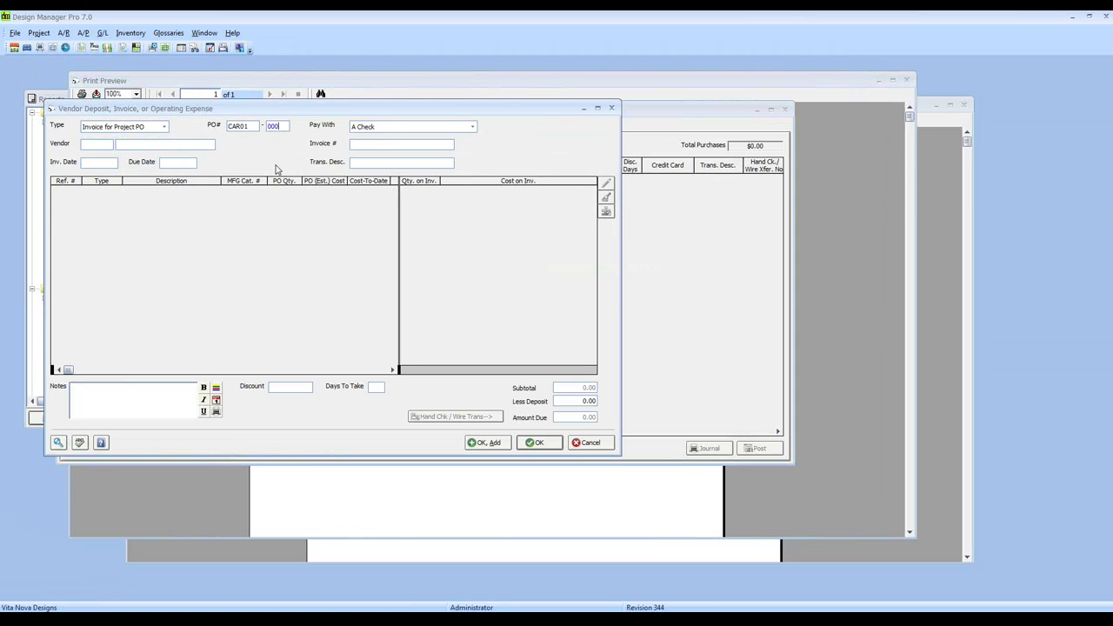
key(Tab)
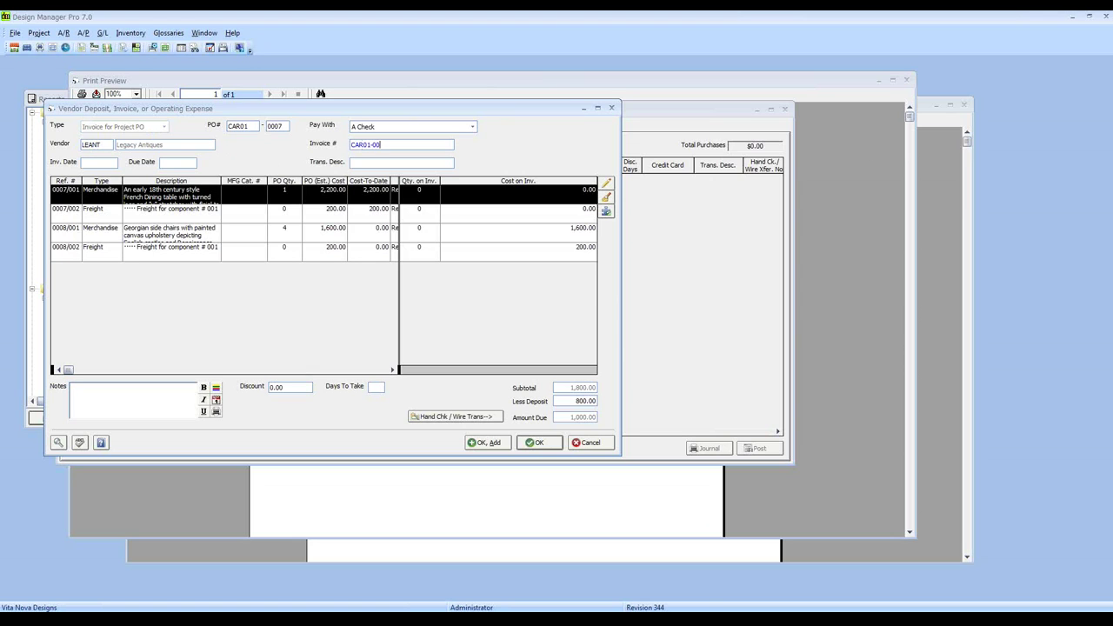
key(Tab)
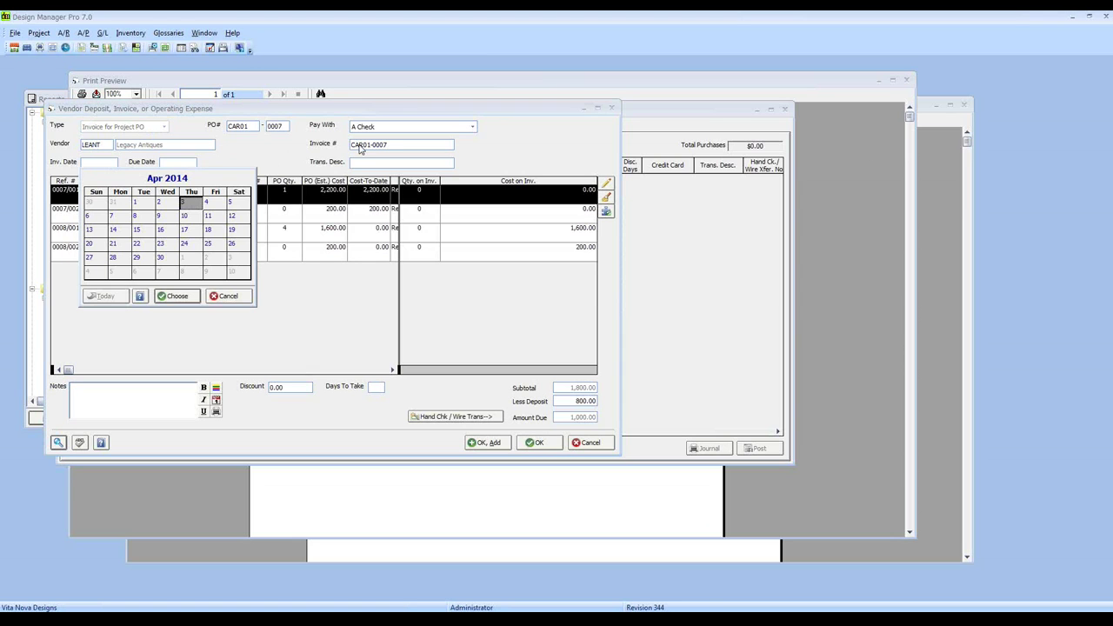
click(175, 297)
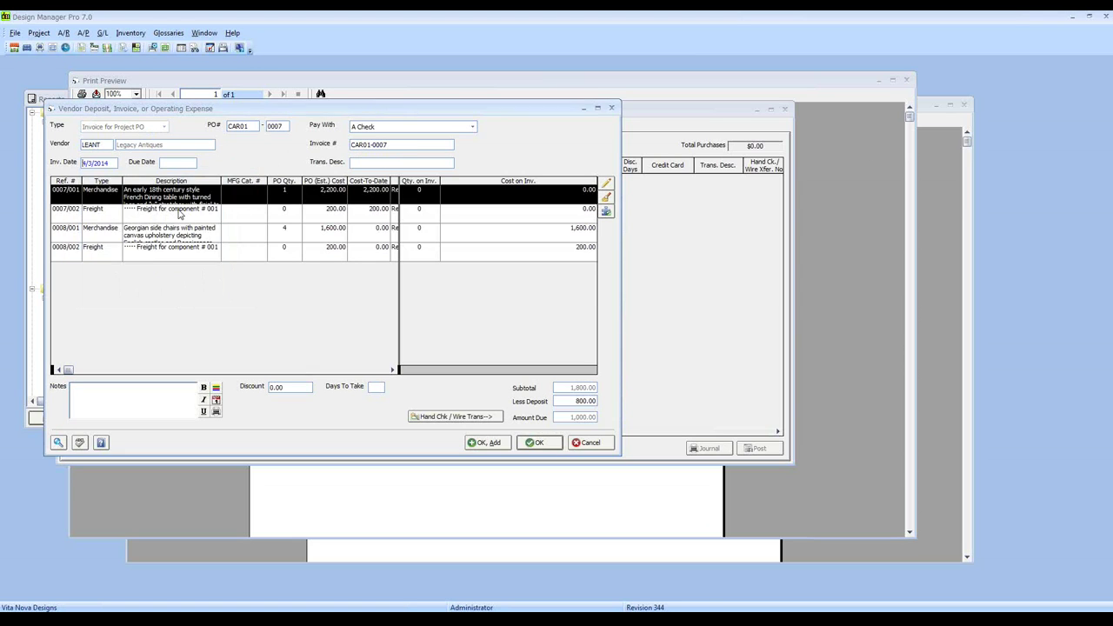
text(FINAL PAYMENT ON PP)
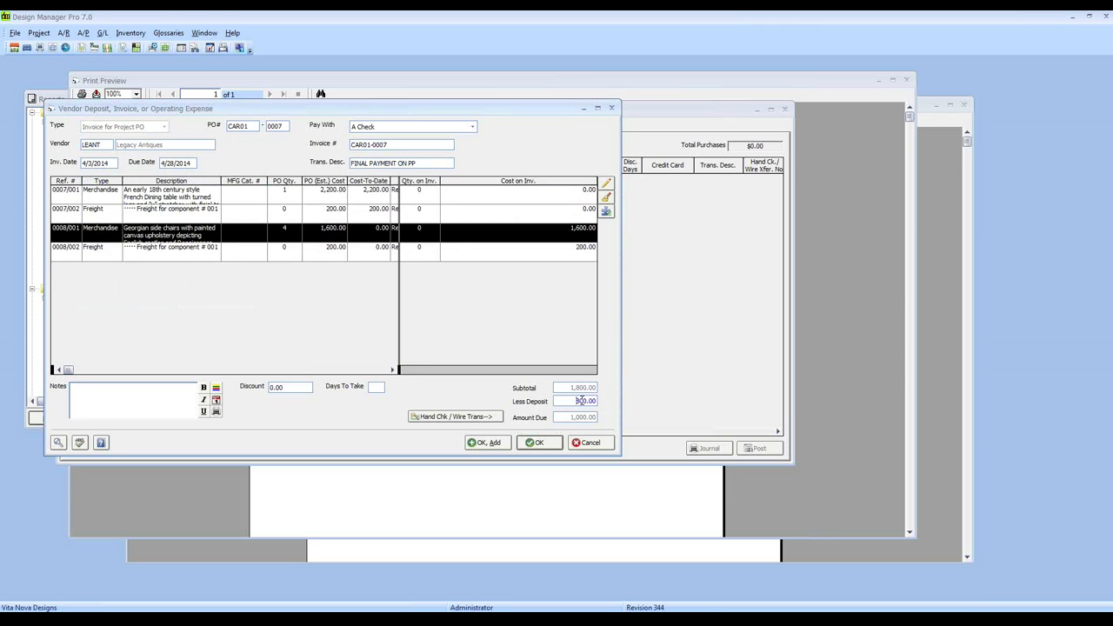
Compare the invoice's Less Deposit amount with the Open Vendor Deposit report, minimize the report, and save the CAR01-0007 invoice
click(608, 507)
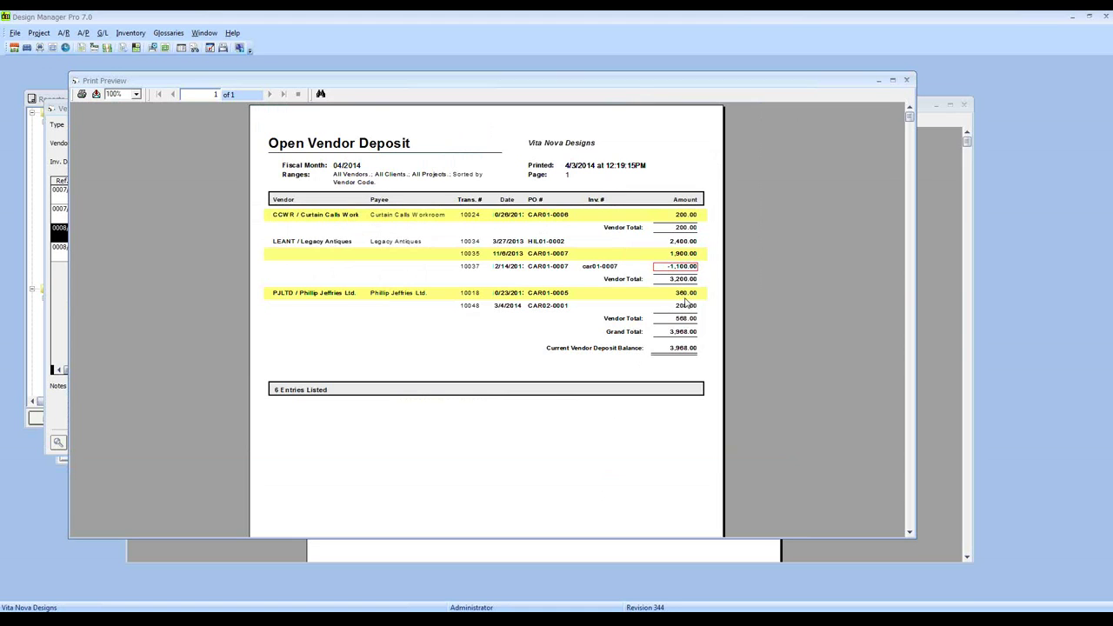
click(878, 80)
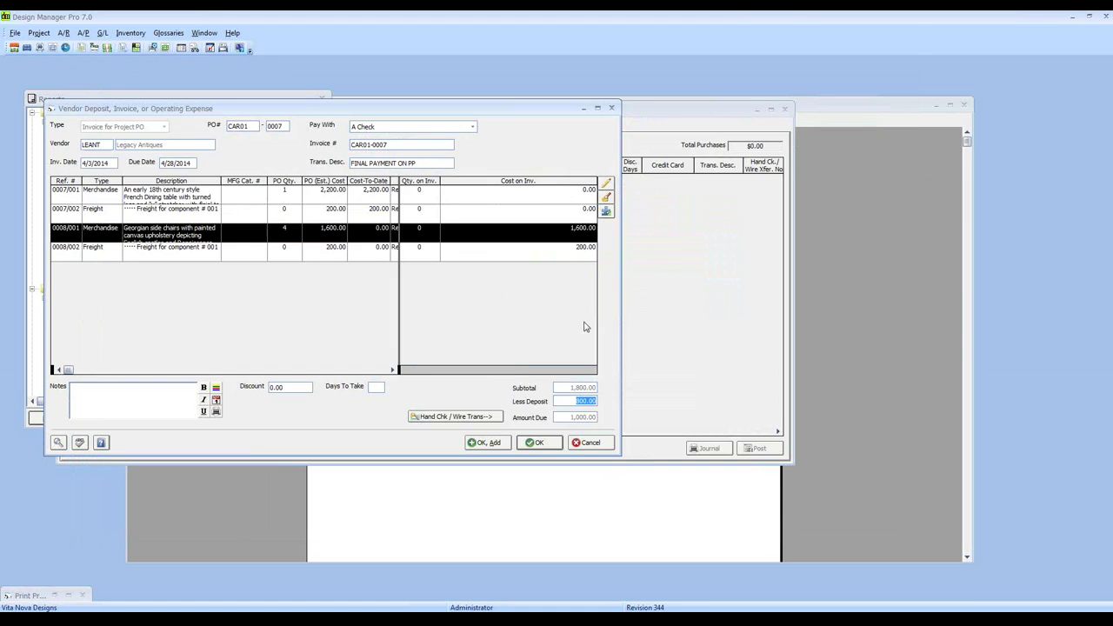
click(535, 442)
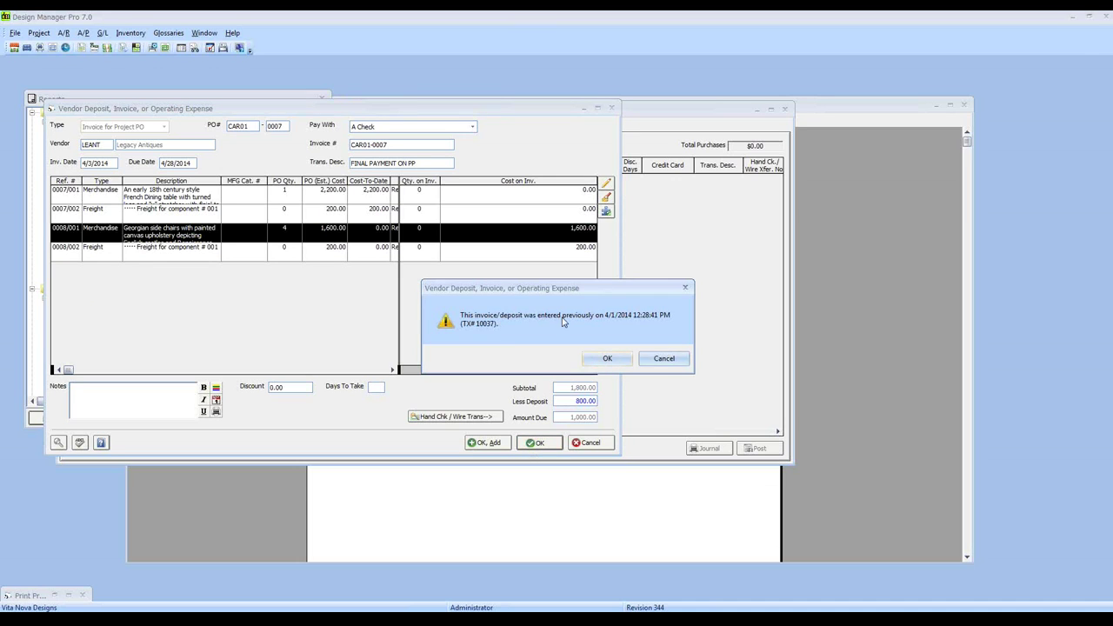
click(607, 359)
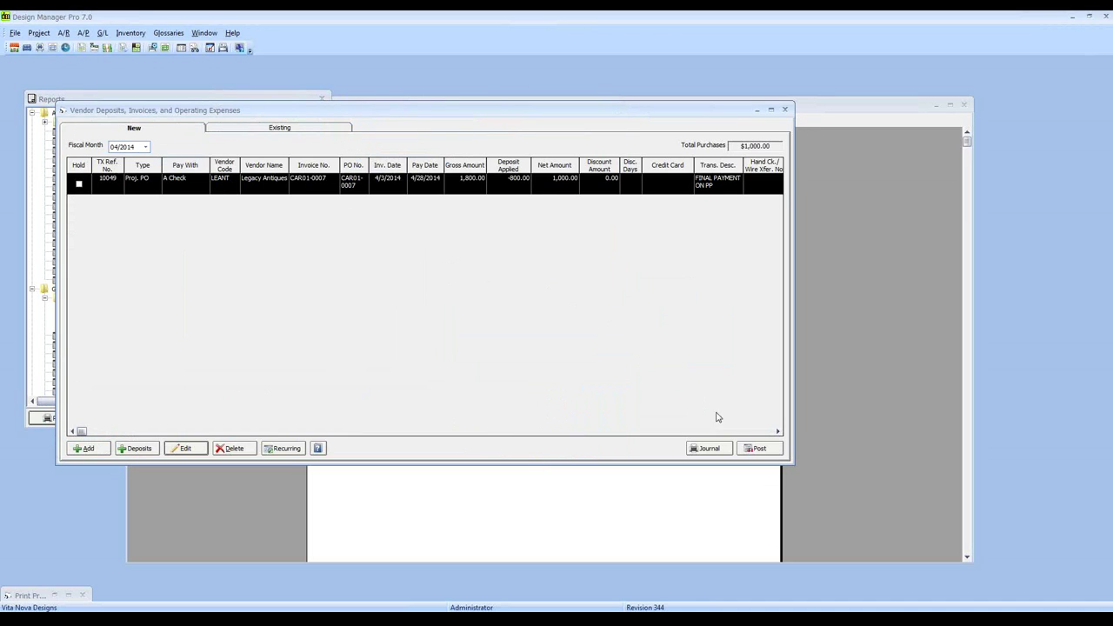
Post the Legacy Antiques invoice into 04/2014 and rerun the Open Vendor Deposit report
click(758, 448)
click(597, 360)
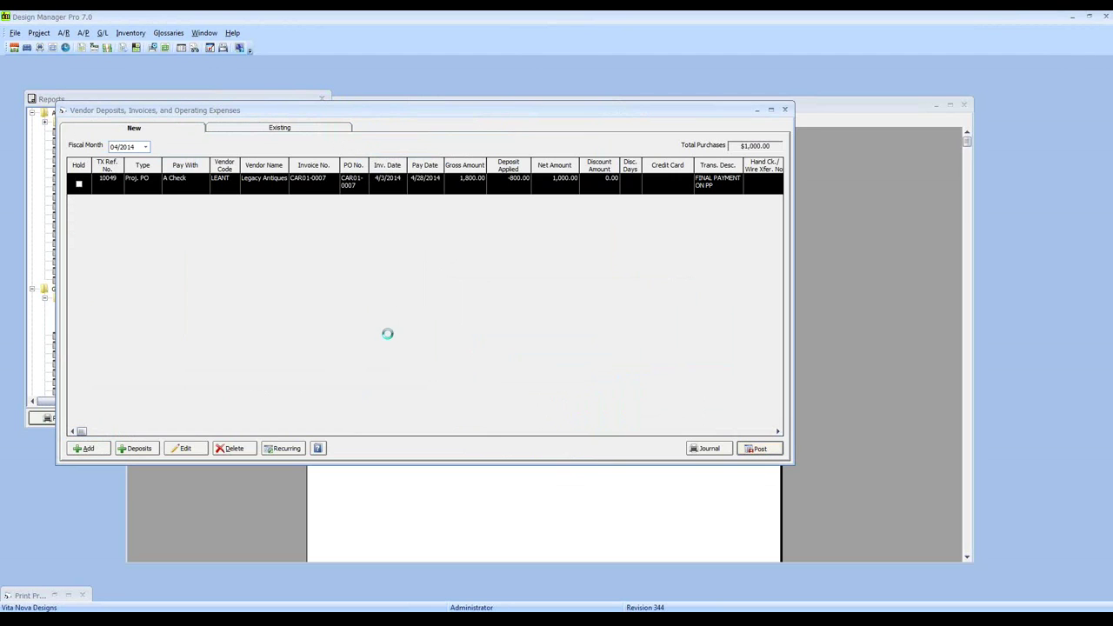
click(53, 596)
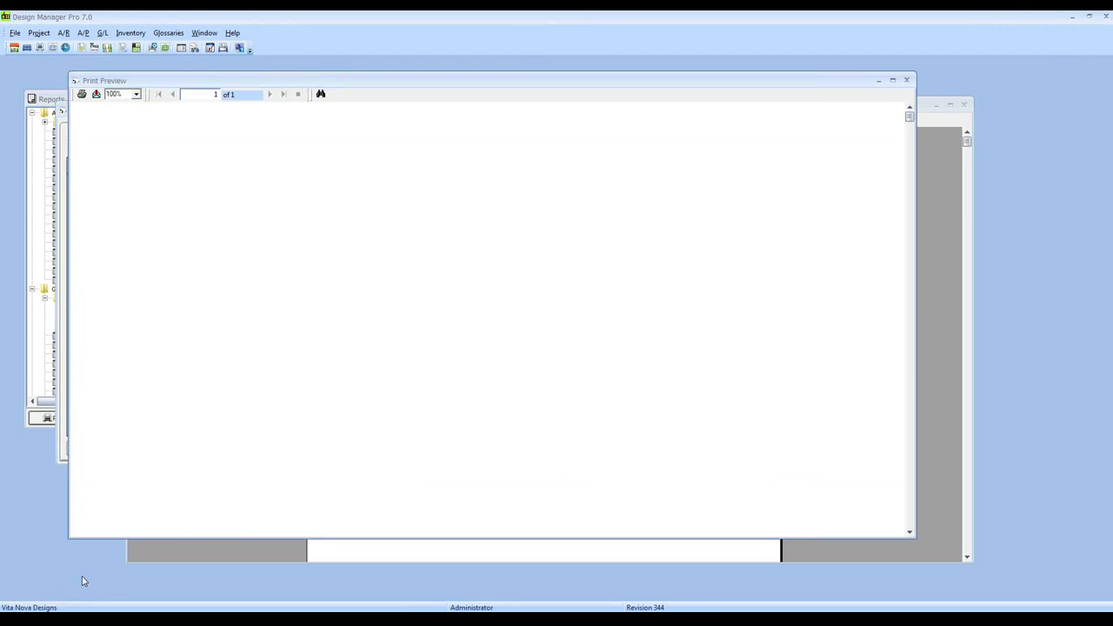
click(56, 102)
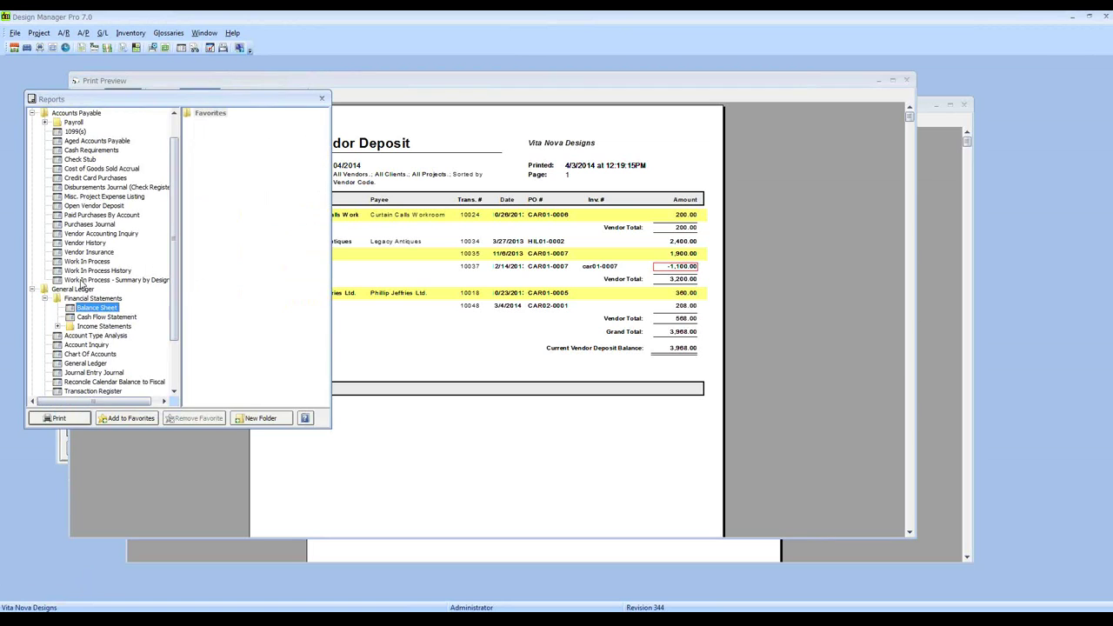
click(102, 206)
double_click(102, 206)
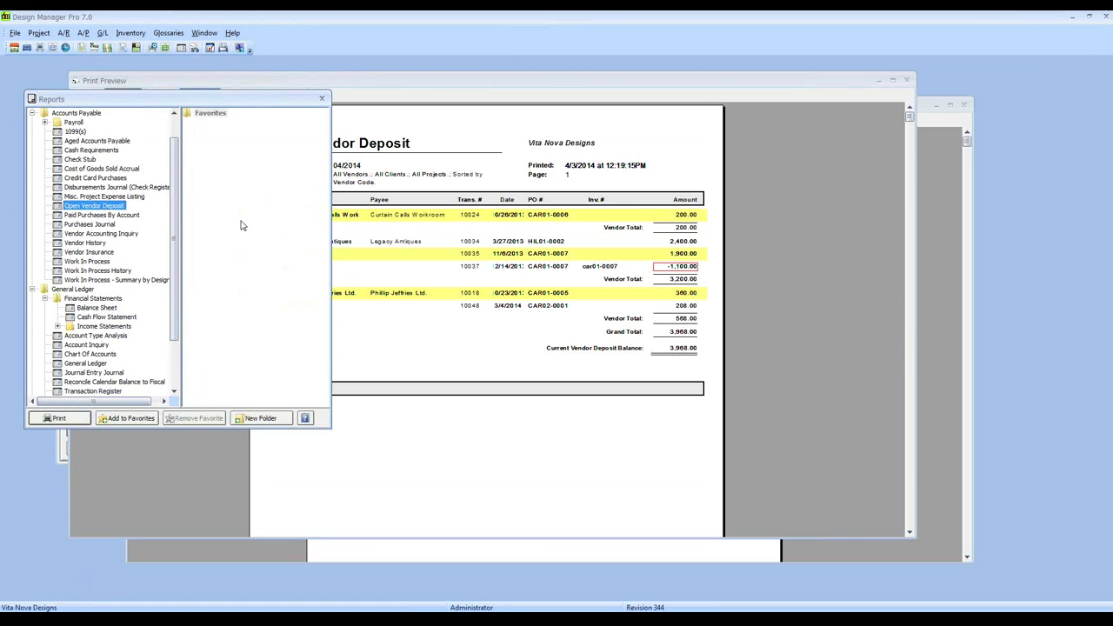
click(241, 282)
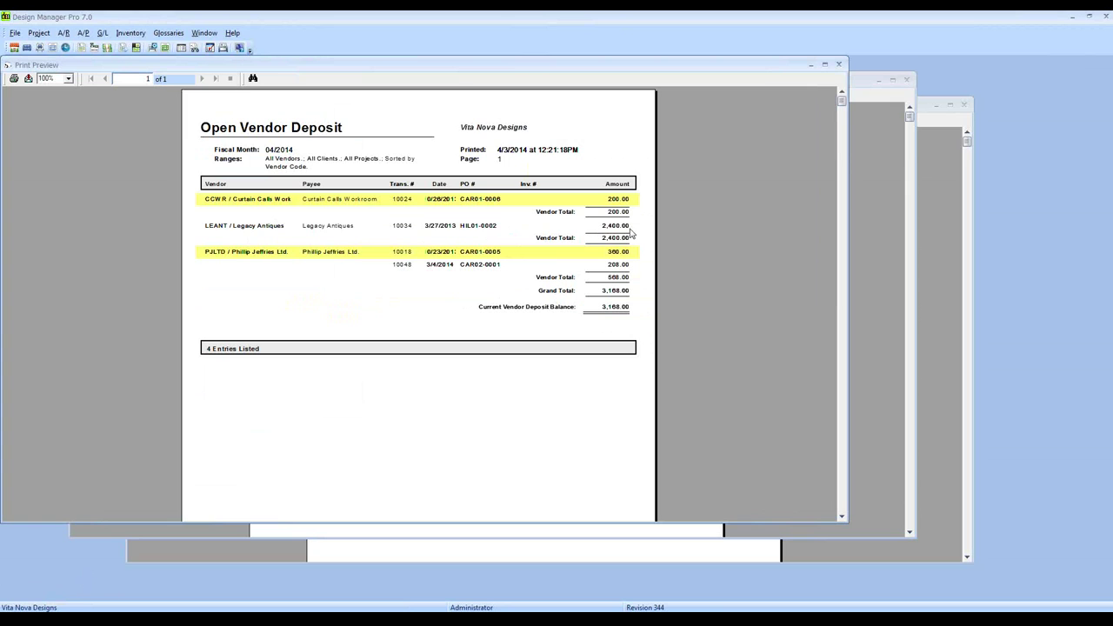
Compare the CAR01-0007 lines on the earlier Open Vendor Deposit report with the new one, moving the earlier preview aside
click(877, 217)
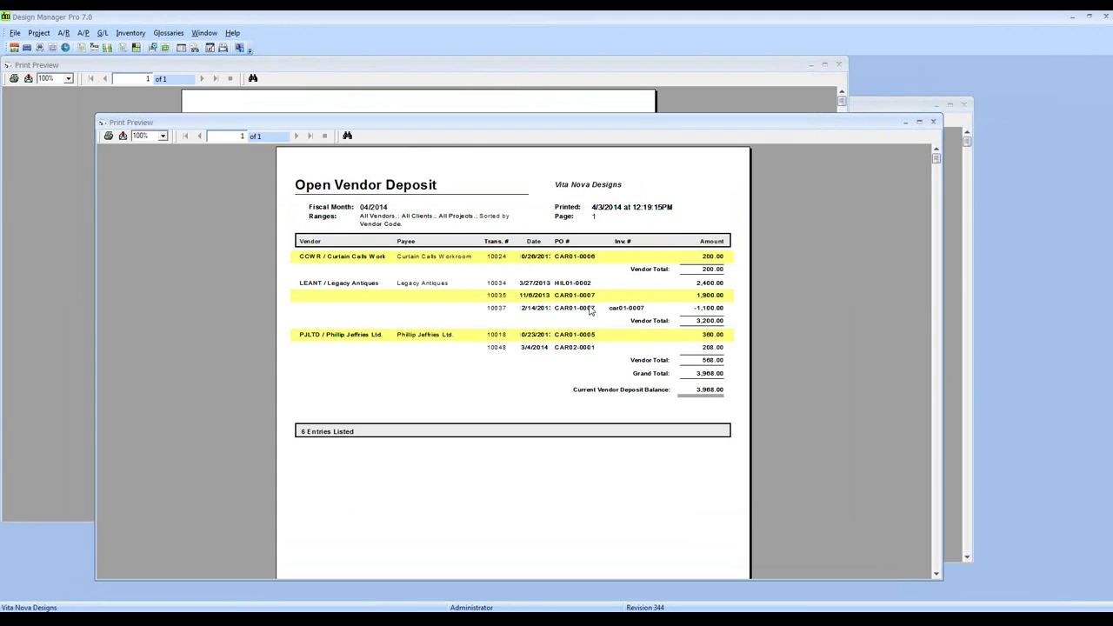
click(706, 298)
drag(539, 129, 652, 111)
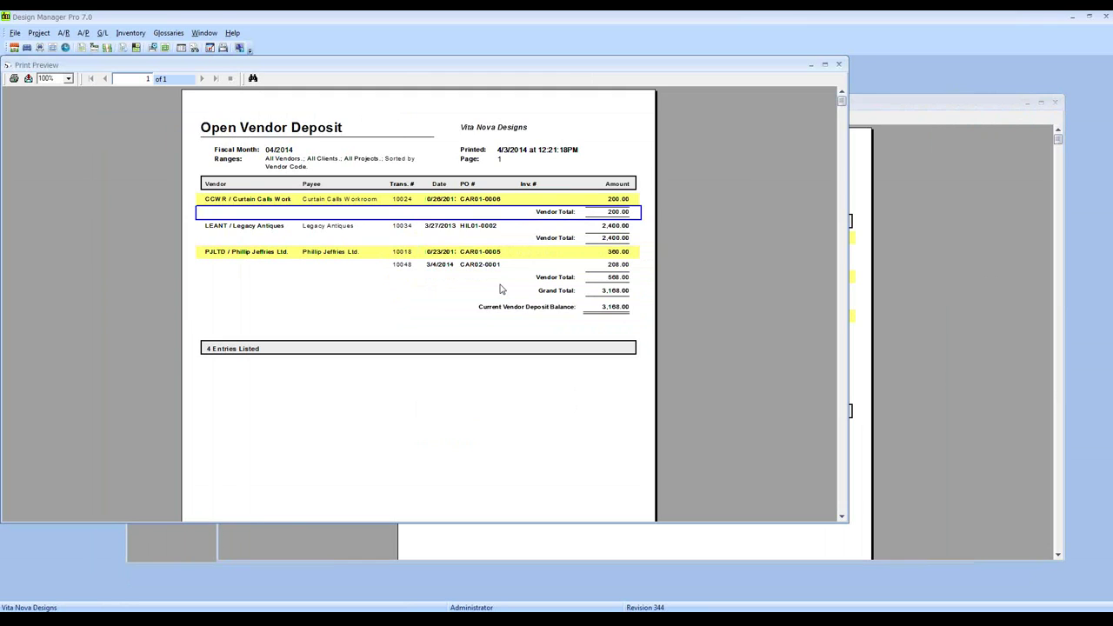
Examine the vendor, PO number and date of the Legacy Antiques HIL01-0002 deposit, and move the new report preview clear of the Reports list
click(242, 229)
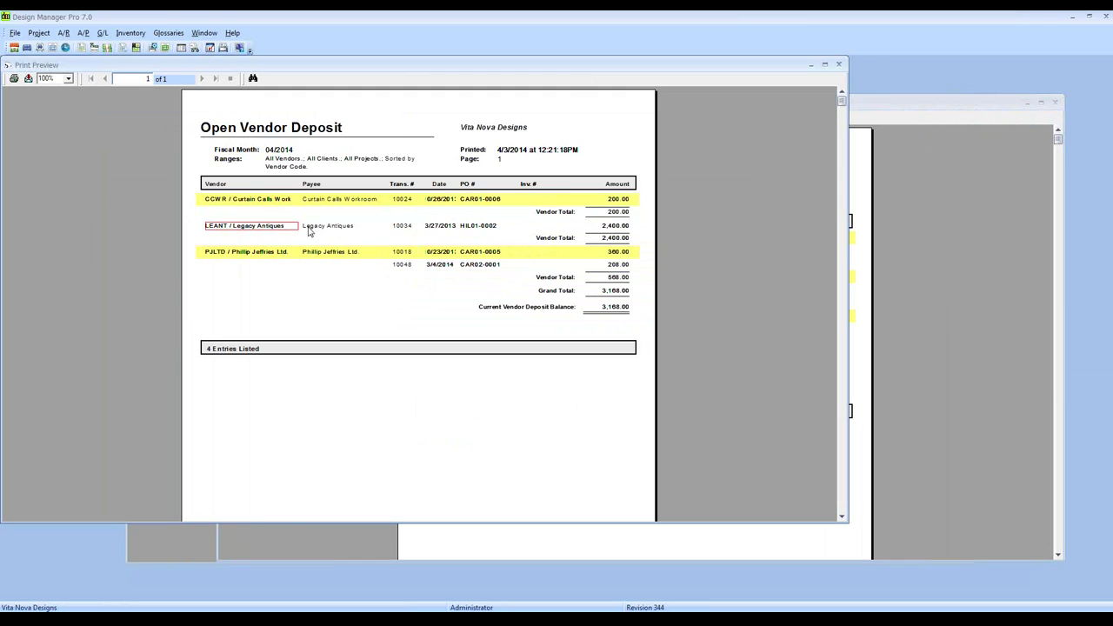
click(477, 231)
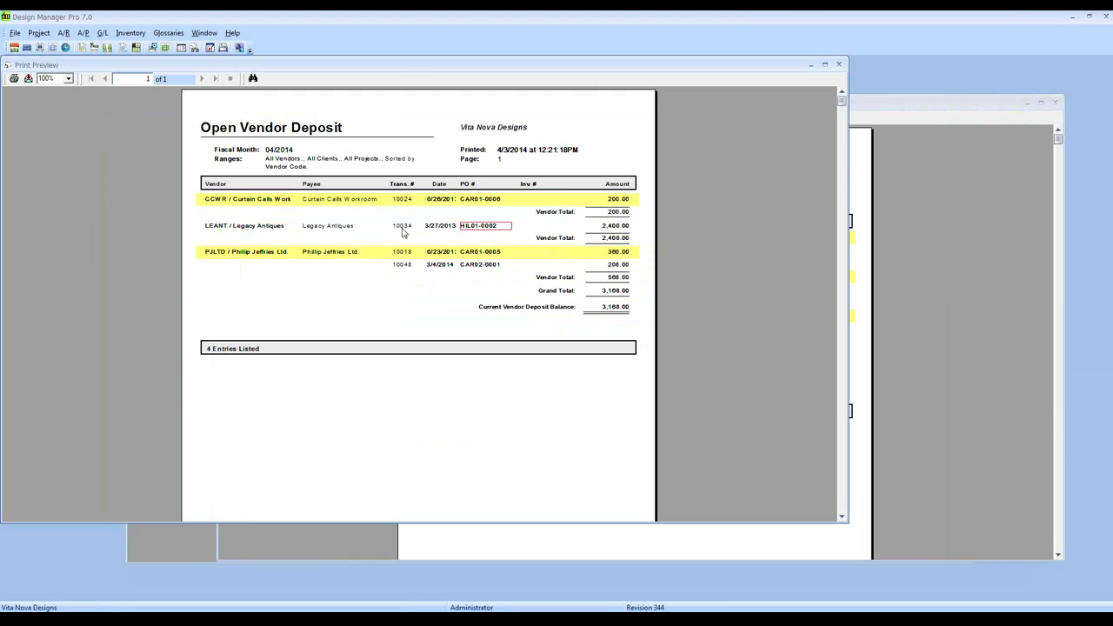
click(448, 229)
drag(346, 69, 426, 90)
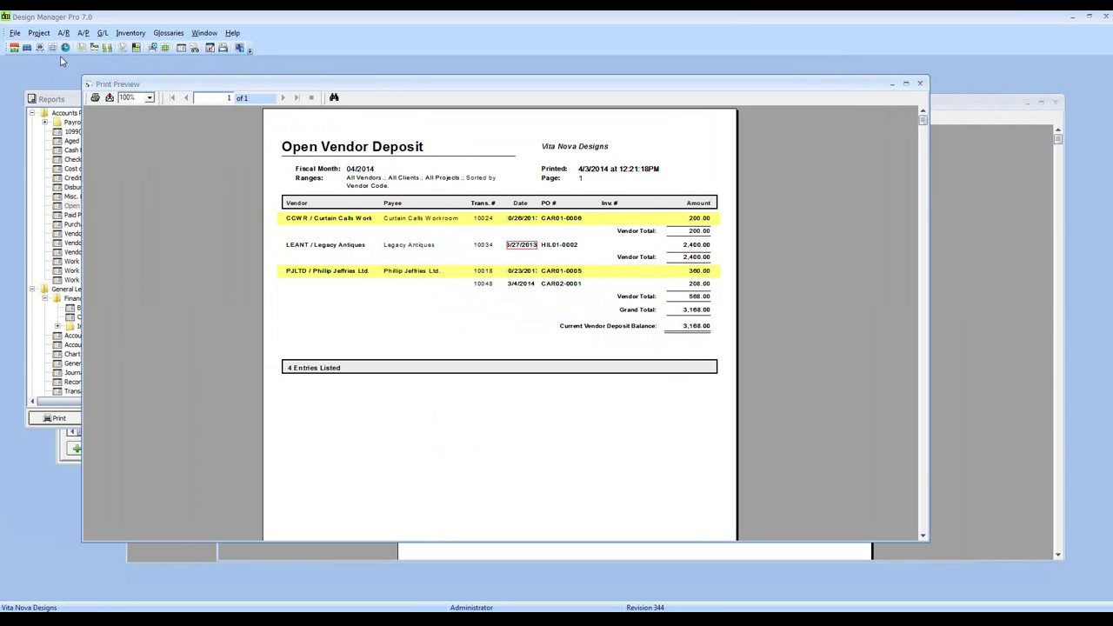
Look up the purchase and work orders for project HIL01 and examine the PO amount and deposit sent on PO 0002
click(53, 48)
text(HIL0)
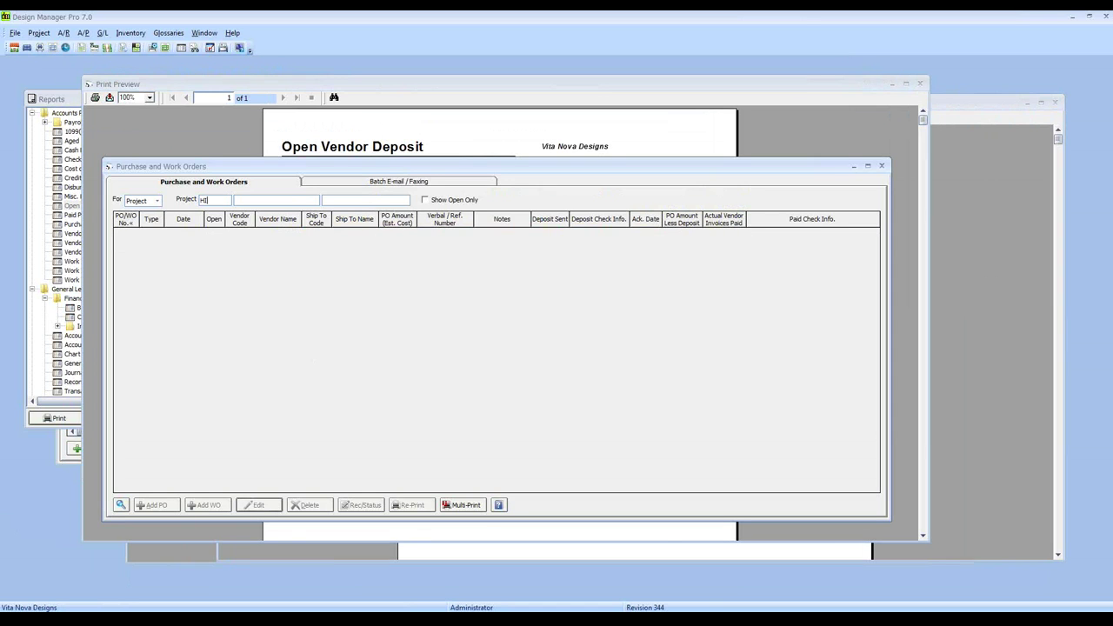
text(1)
drag(439, 164, 401, 150)
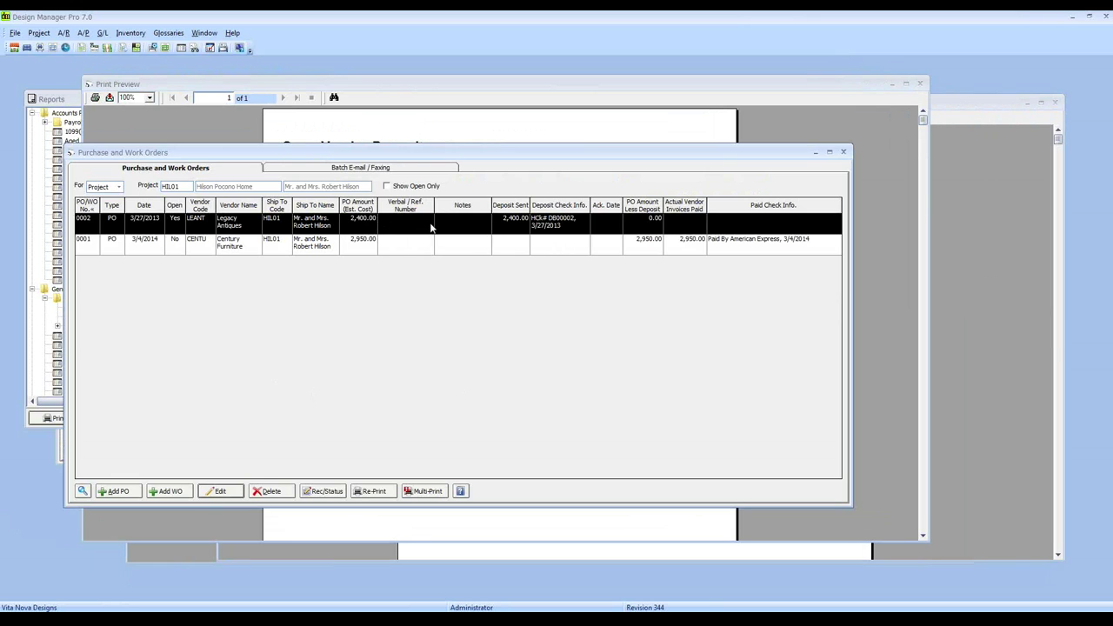
click(362, 221)
Compare the current Open Vendor Deposit preview with the earlier one, moving a preview clear of the windows behind it
click(442, 137)
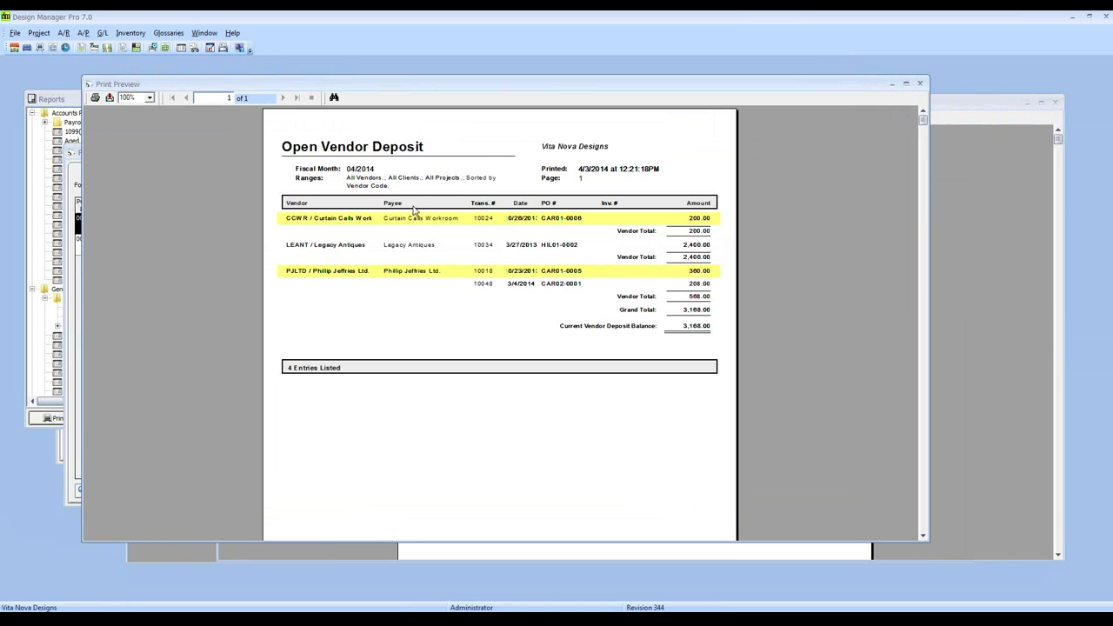
click(258, 559)
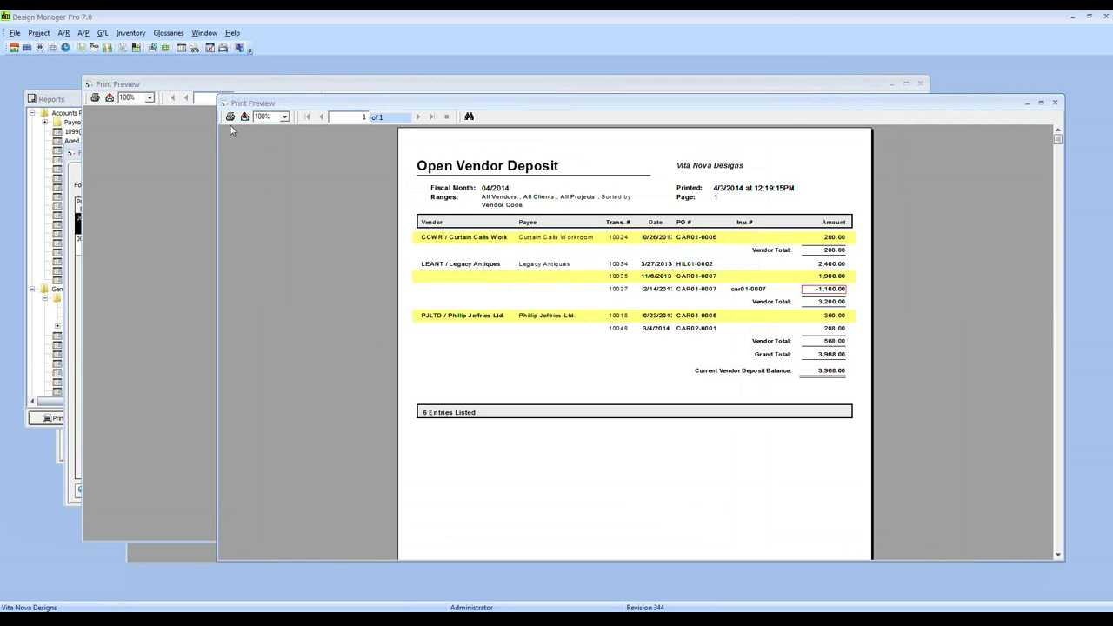
drag(885, 107, 703, 110)
click(170, 285)
Start a new vendor entry of type Invoice for Project PO and load purchase order HIL01-0002
click(83, 33)
click(88, 41)
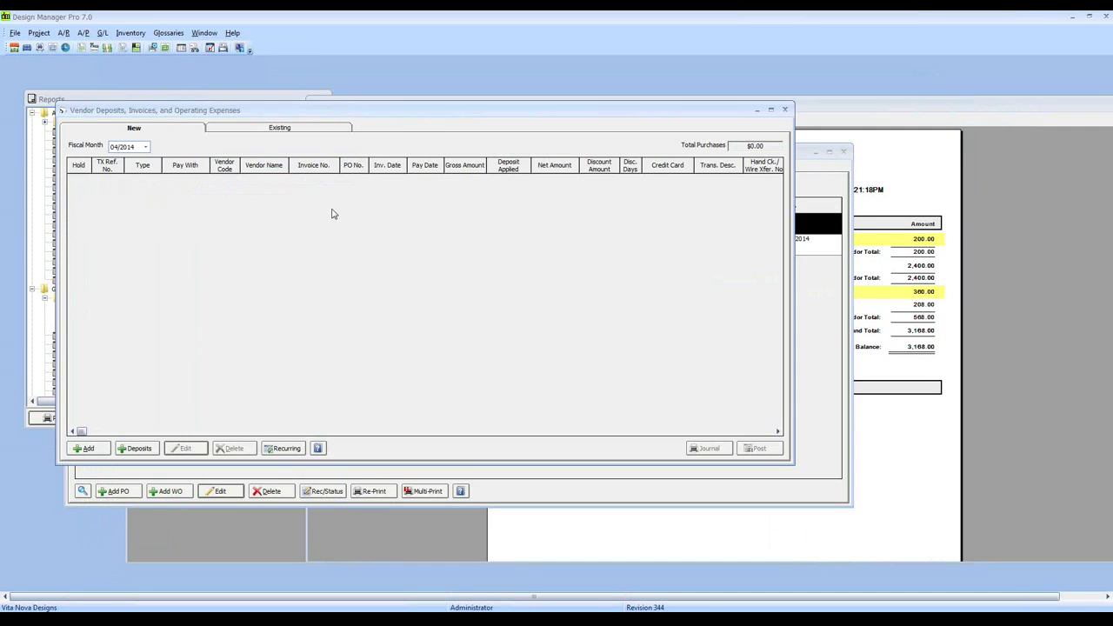
click(83, 448)
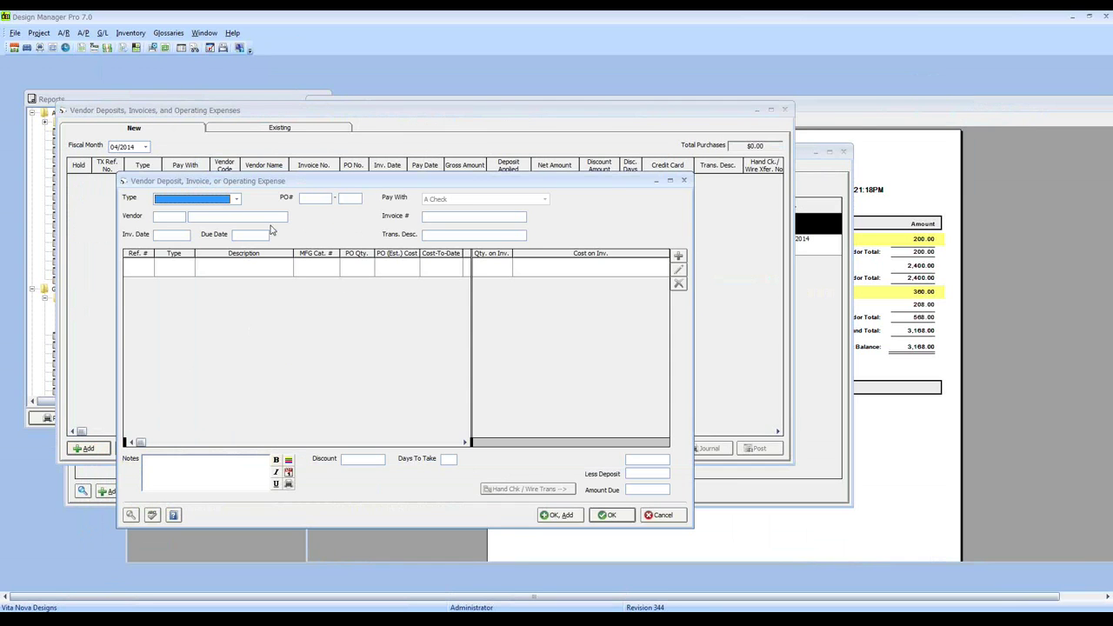
click(236, 199)
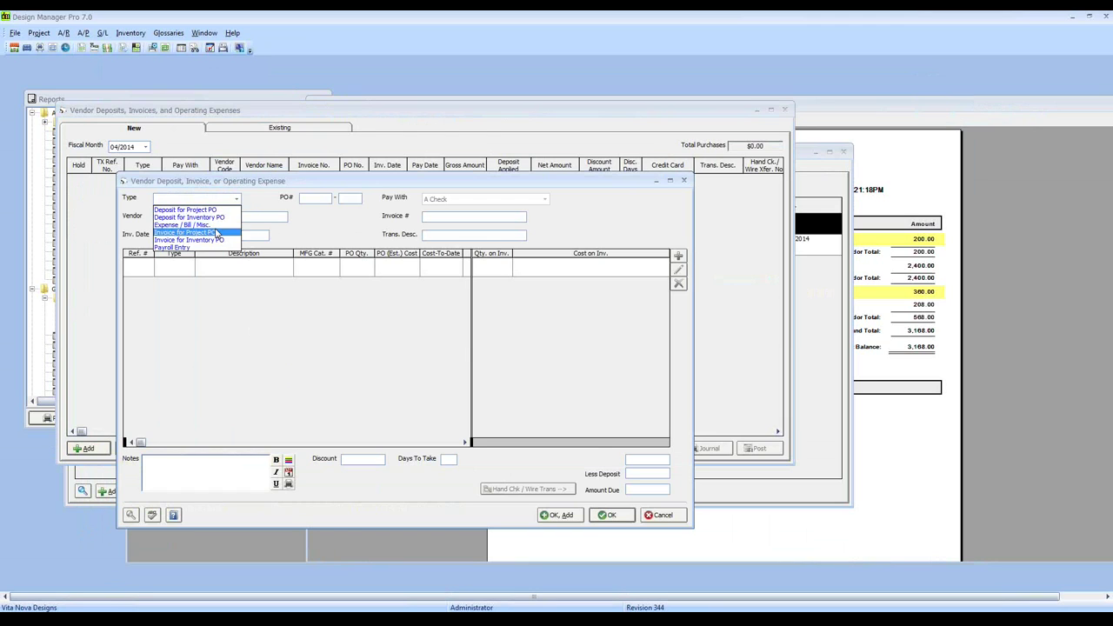
click(216, 232)
text(HI)
text(L02)
text(1)
key(Tab)
text(0002)
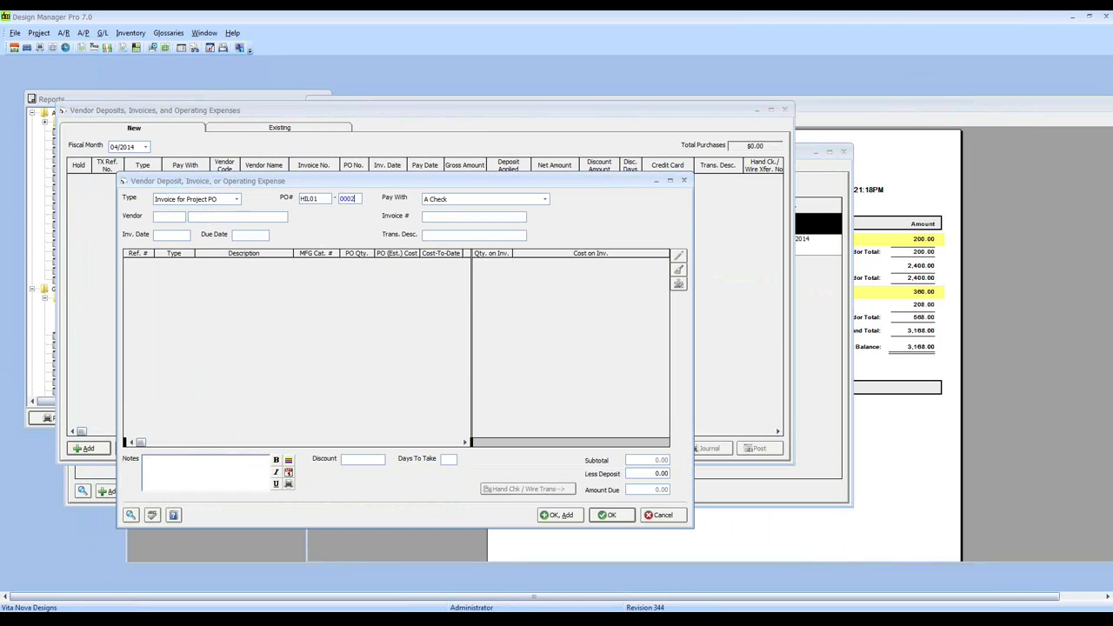
key(Tab)
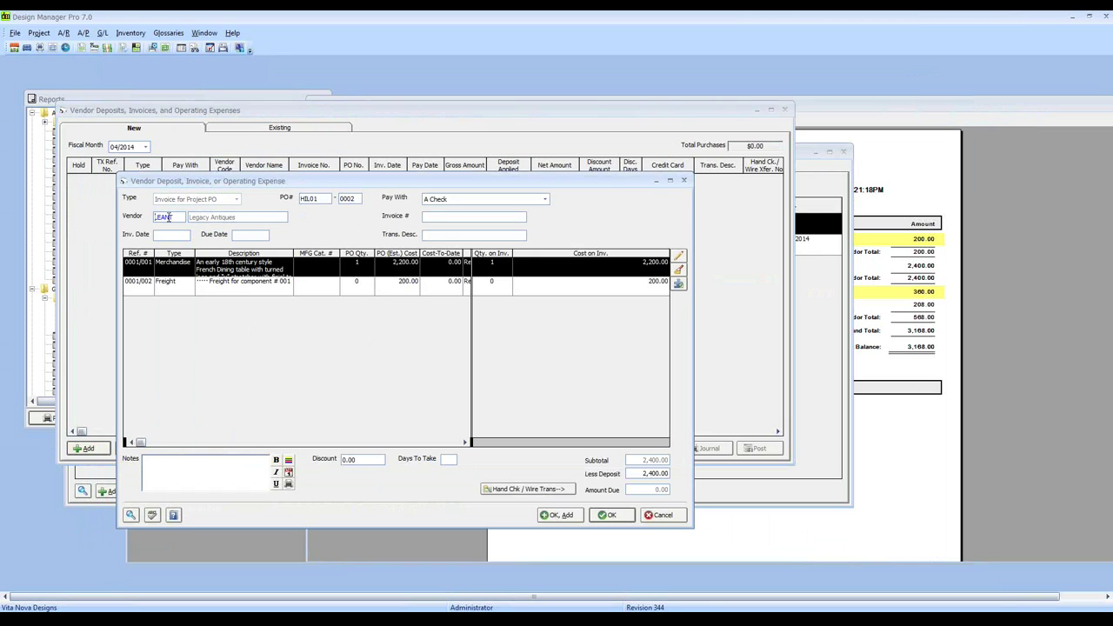
Enter MOVE ACTIVITY as the invoice number with invoice date 4/3/2014, and save the invoice
click(426, 216)
text(MOVE ACTIVITY)
key(Tab)
key(Return)
click(611, 515)
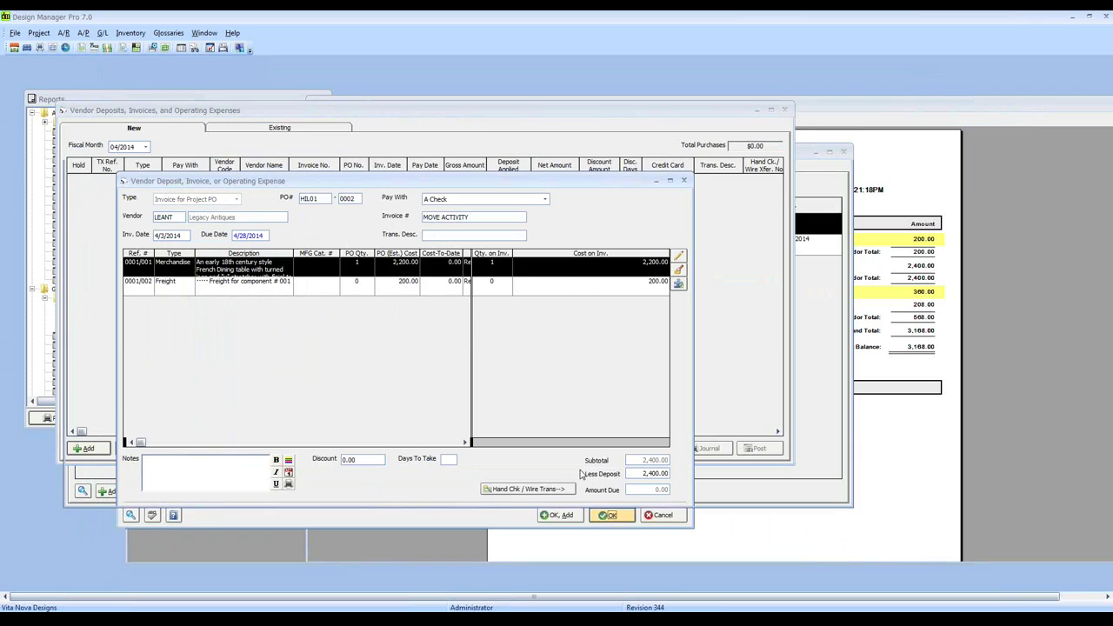
Post the Legacy Antiques HIL01-0002 invoice into 04/2014 and rerun the Open Vendor Deposit report for that month
click(756, 448)
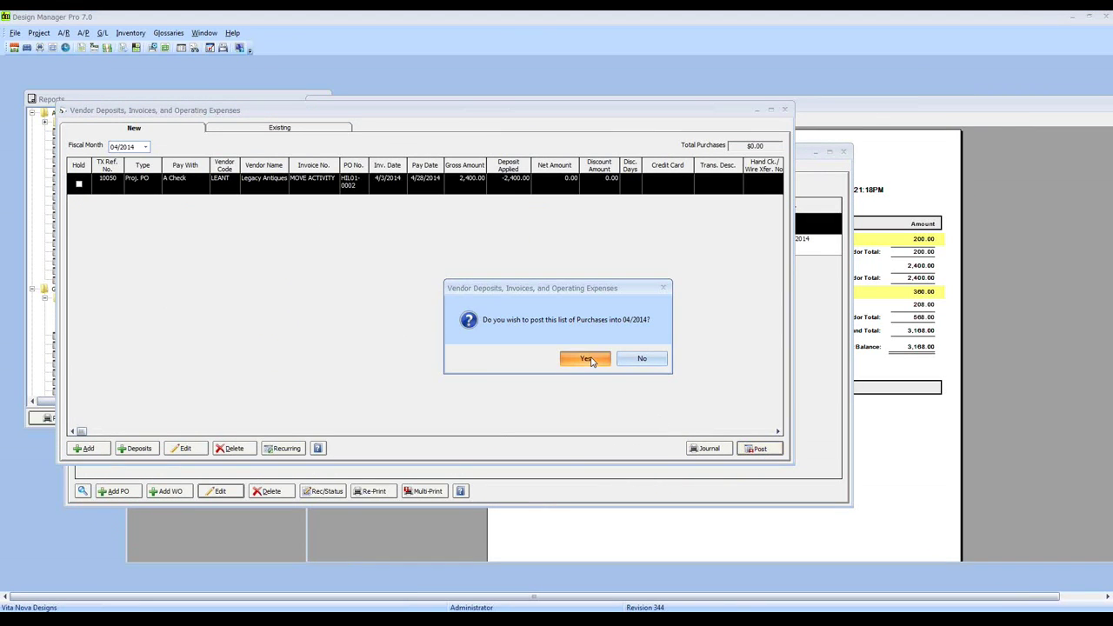
click(587, 359)
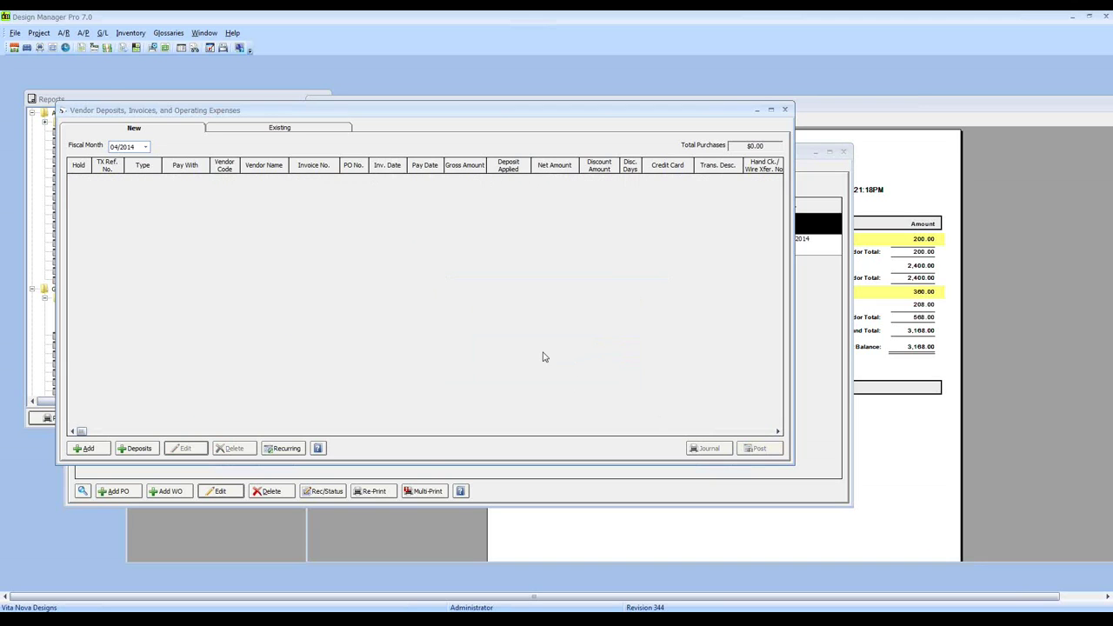
click(151, 100)
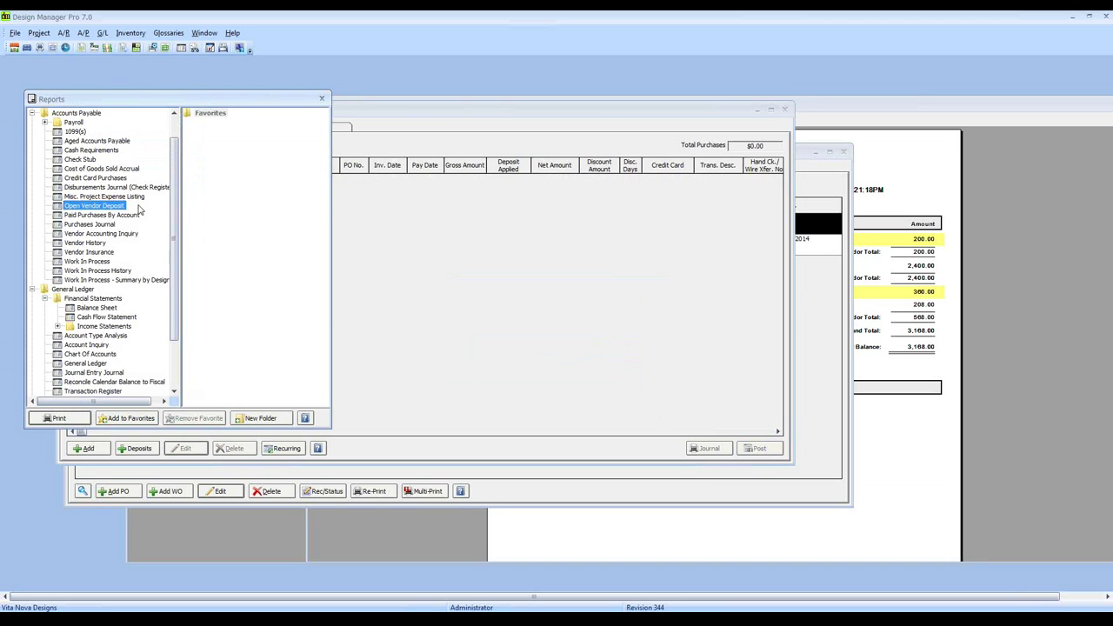
double_click(94, 205)
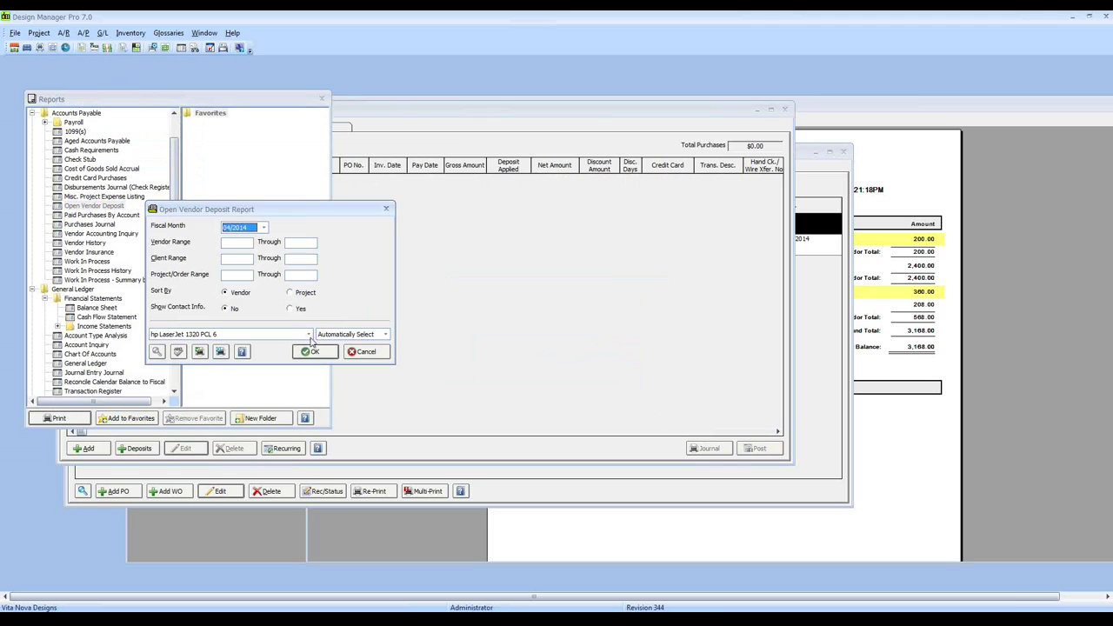
click(311, 351)
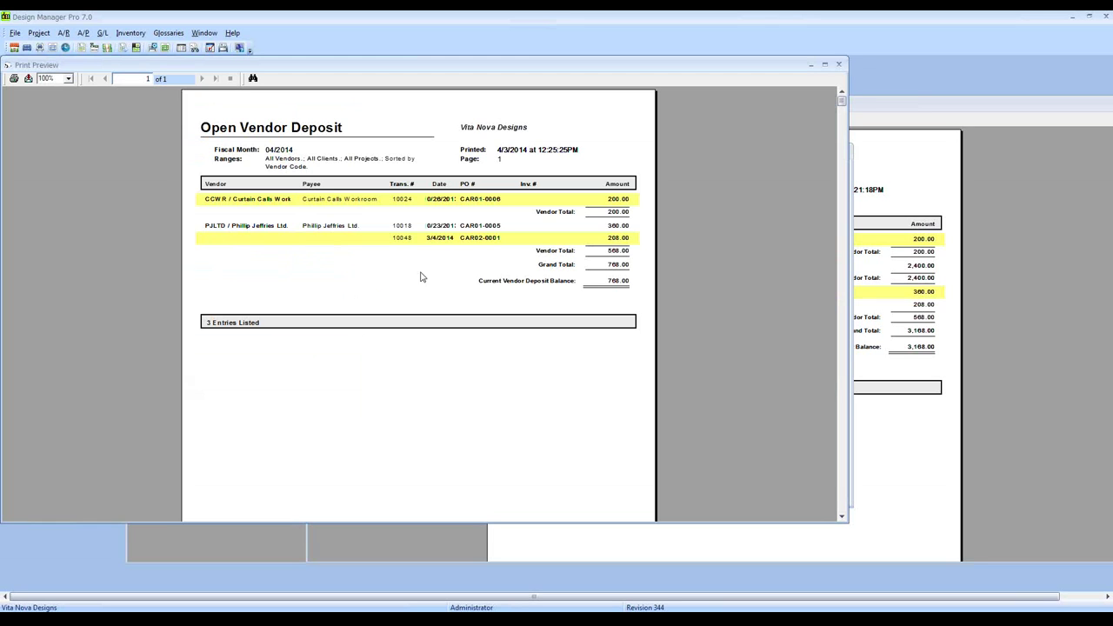
Replace the vendor deposit preview with the April 2014 Balance Sheet and examine its prior-year Vendor Deposits amount
click(839, 66)
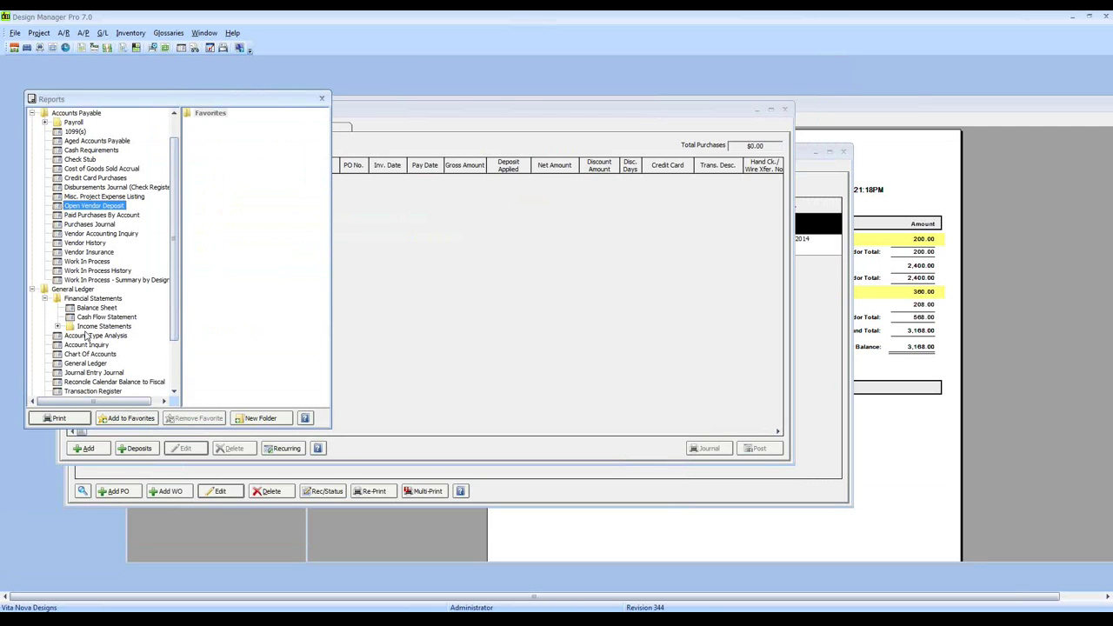
double_click(96, 308)
click(349, 364)
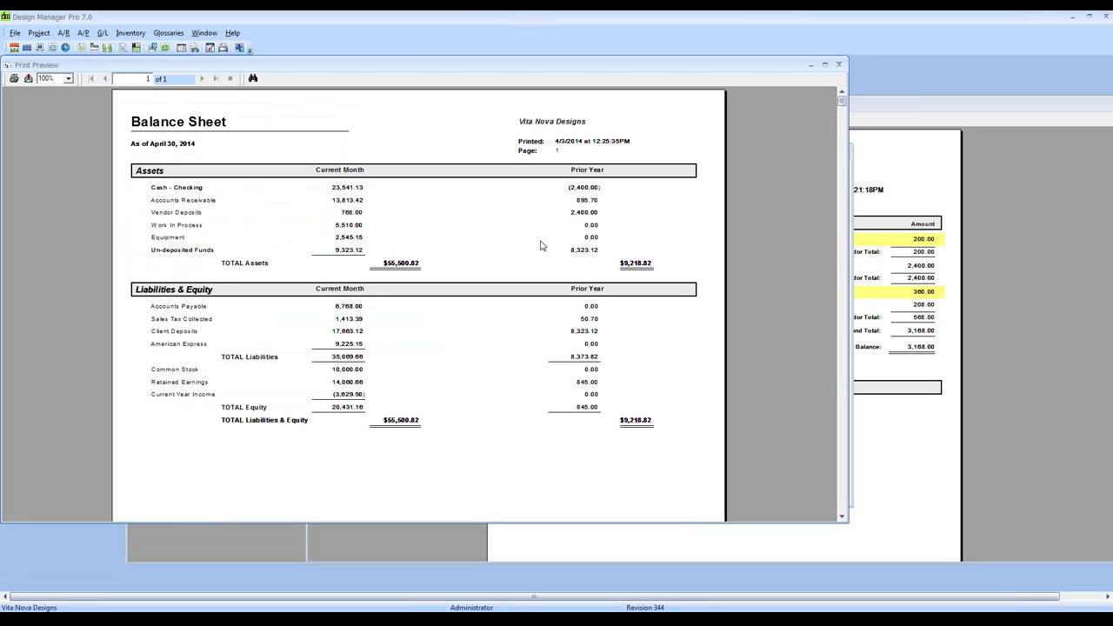
click(591, 215)
drag(801, 65, 981, 107)
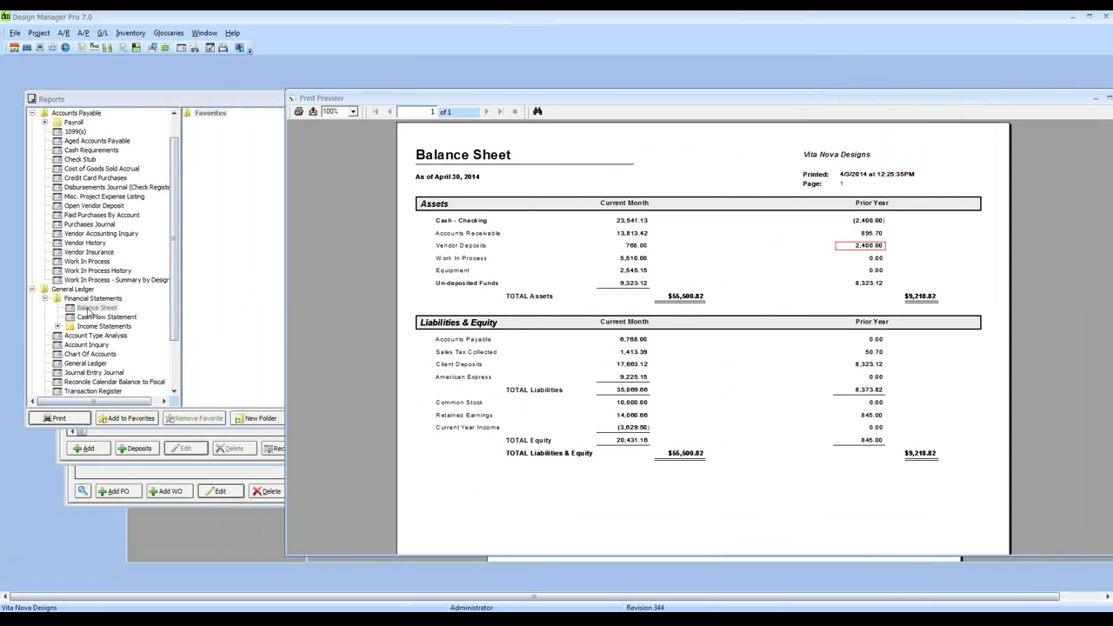
Run the Monthly Income Statement for April 2014 and examine its cost of goods sold, gross profit and net income
click(58, 326)
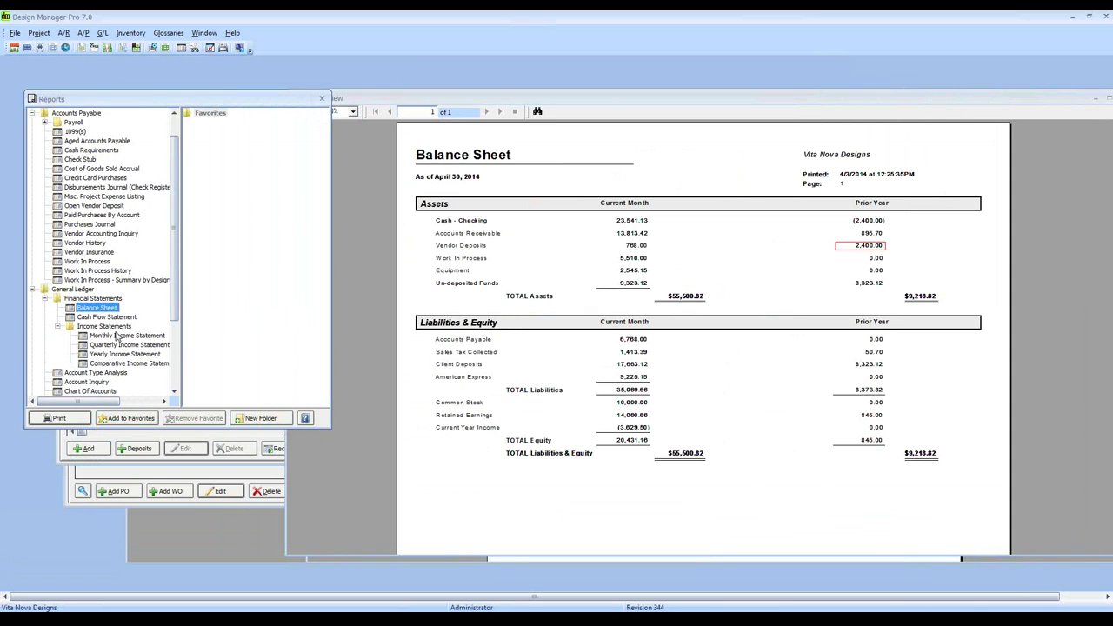
click(122, 335)
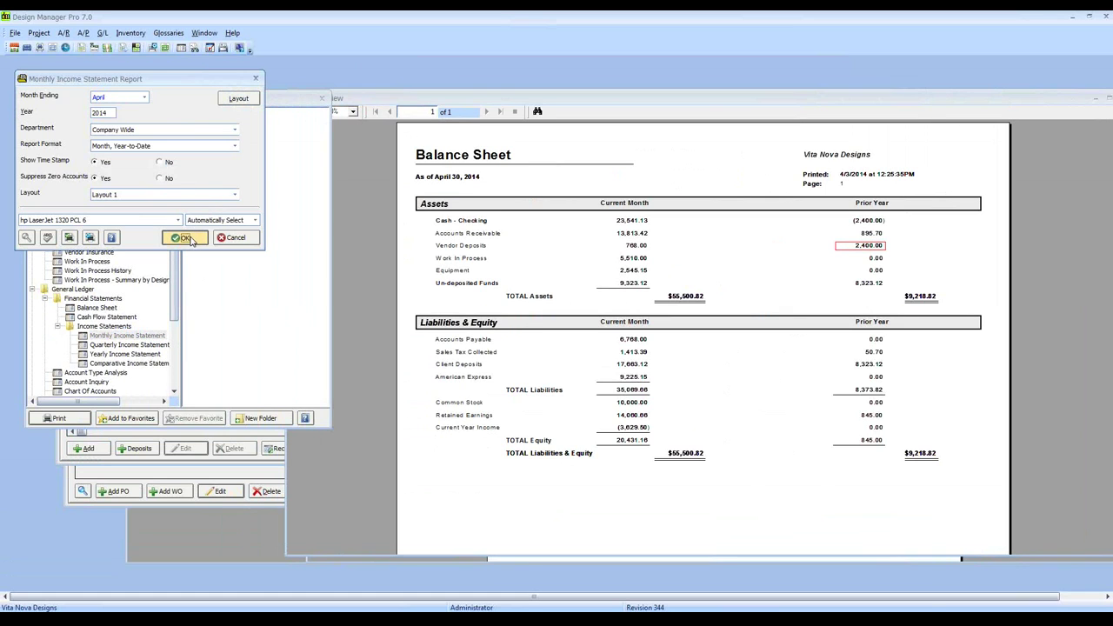
key(Return)
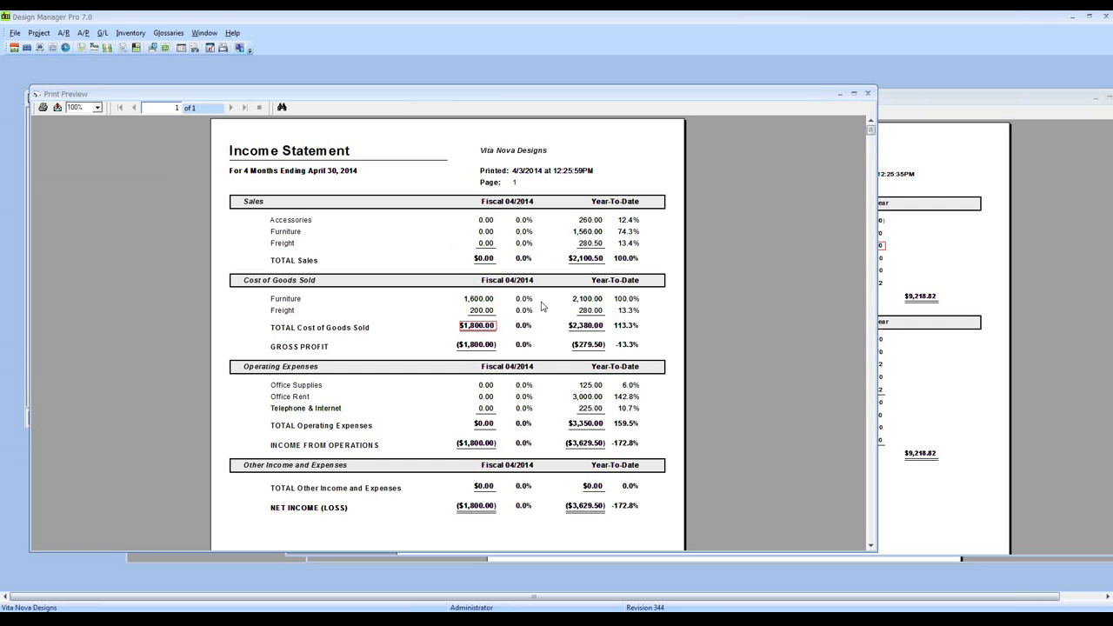
click(594, 347)
click(597, 441)
click(585, 509)
click(867, 93)
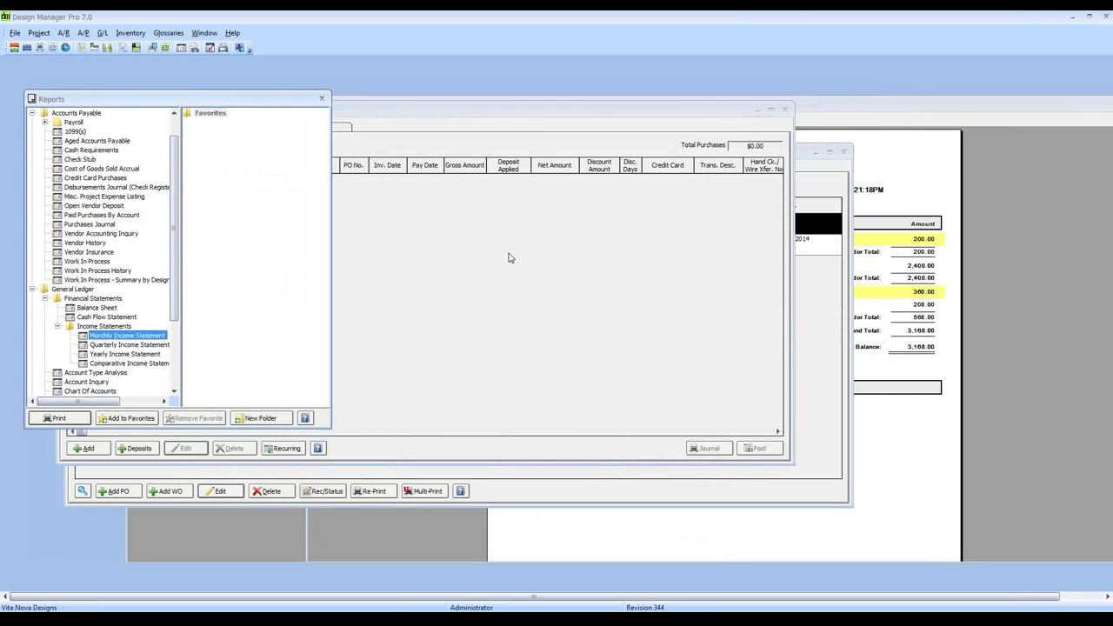
Close the leftover Open Vendor Deposit previews and switch to Design Manager 2013
click(809, 106)
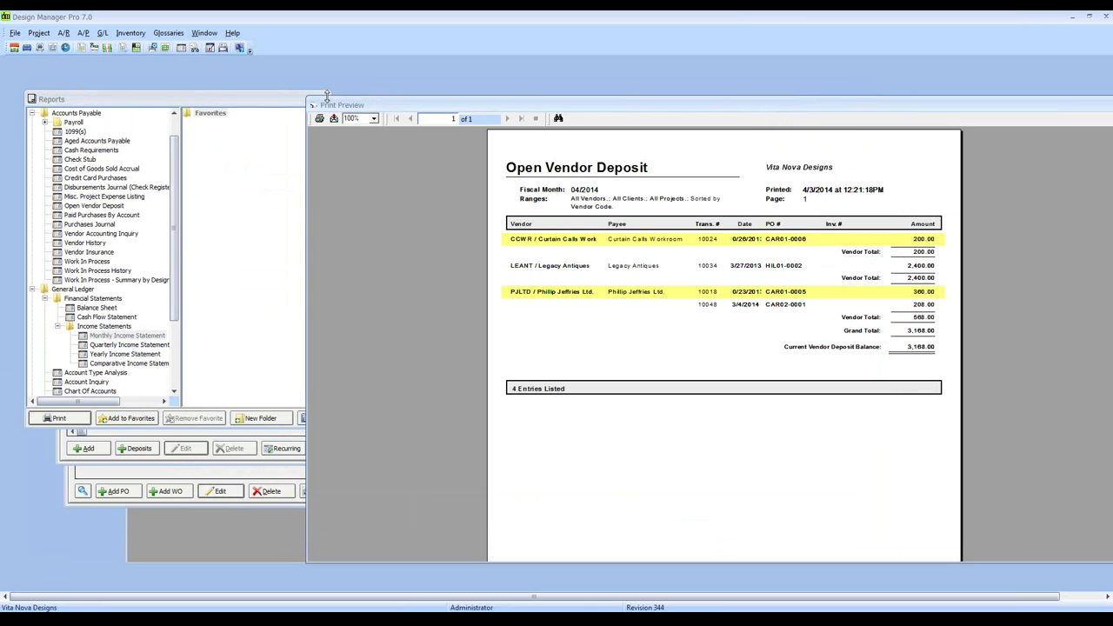
click(312, 106)
click(365, 122)
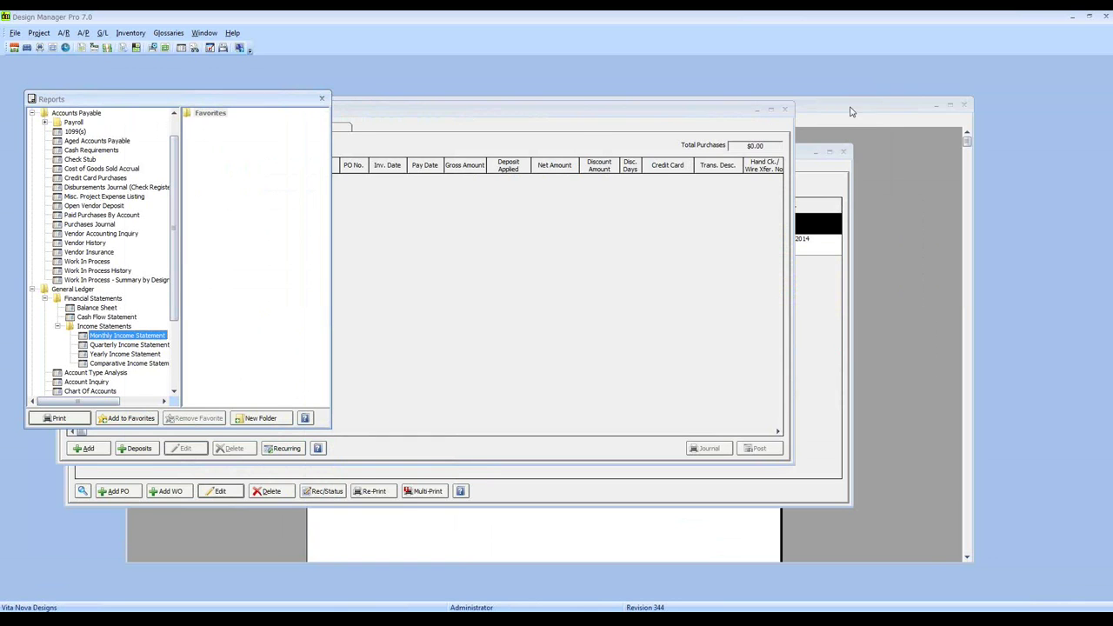
click(133, 106)
click(158, 189)
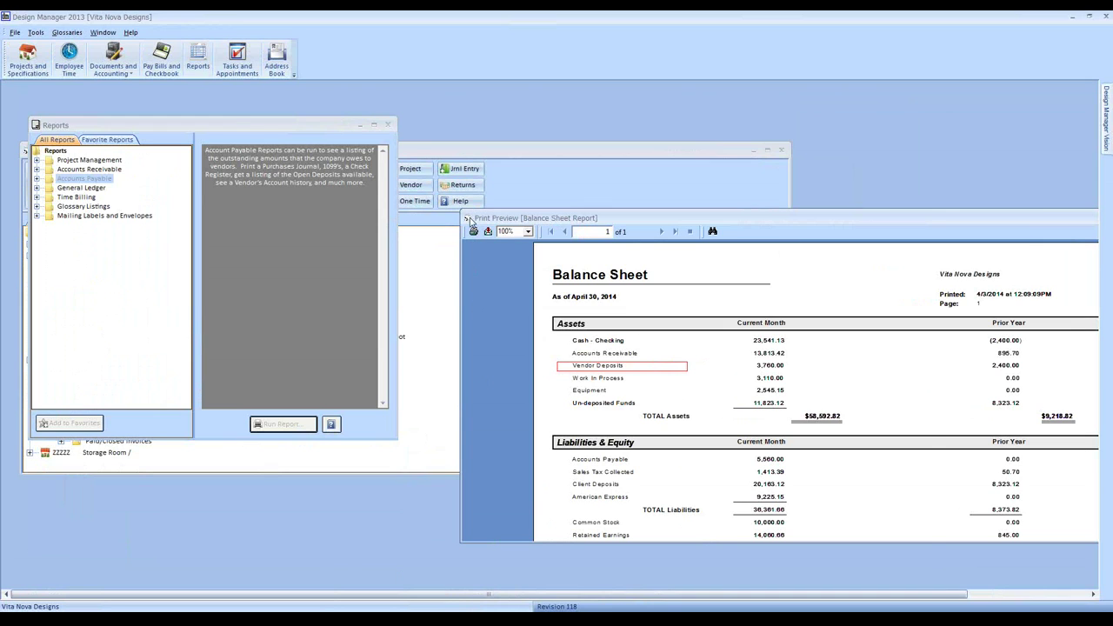
Move and enlarge the Balance Sheet preview to examine the current-month Accounts Payable balance
drag(514, 219, 485, 211)
drag(346, 166, 243, 127)
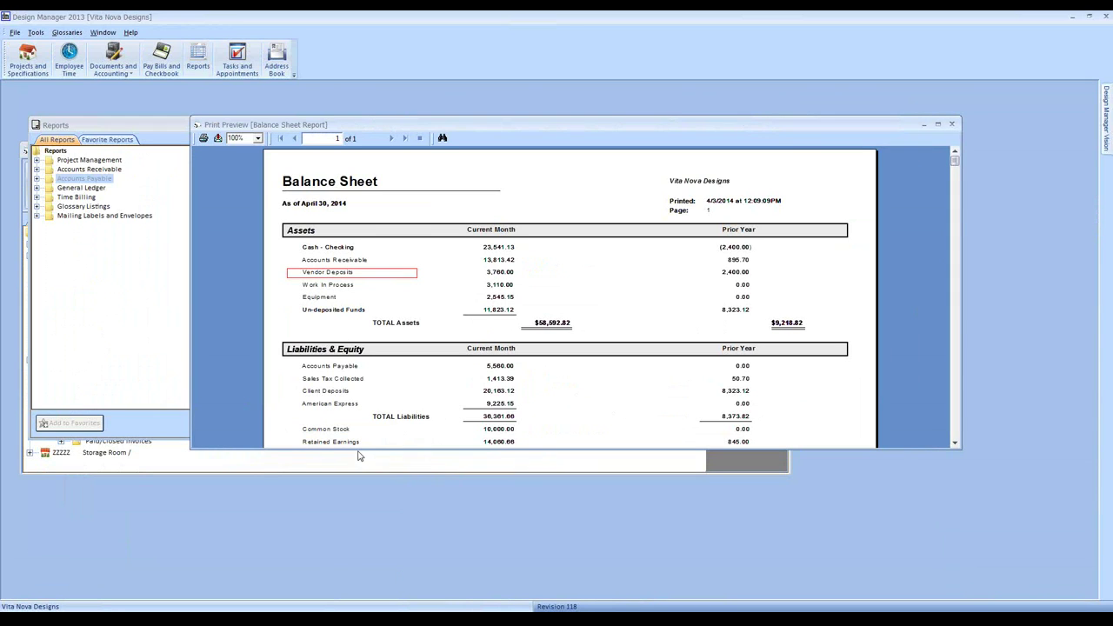
drag(355, 465, 354, 512)
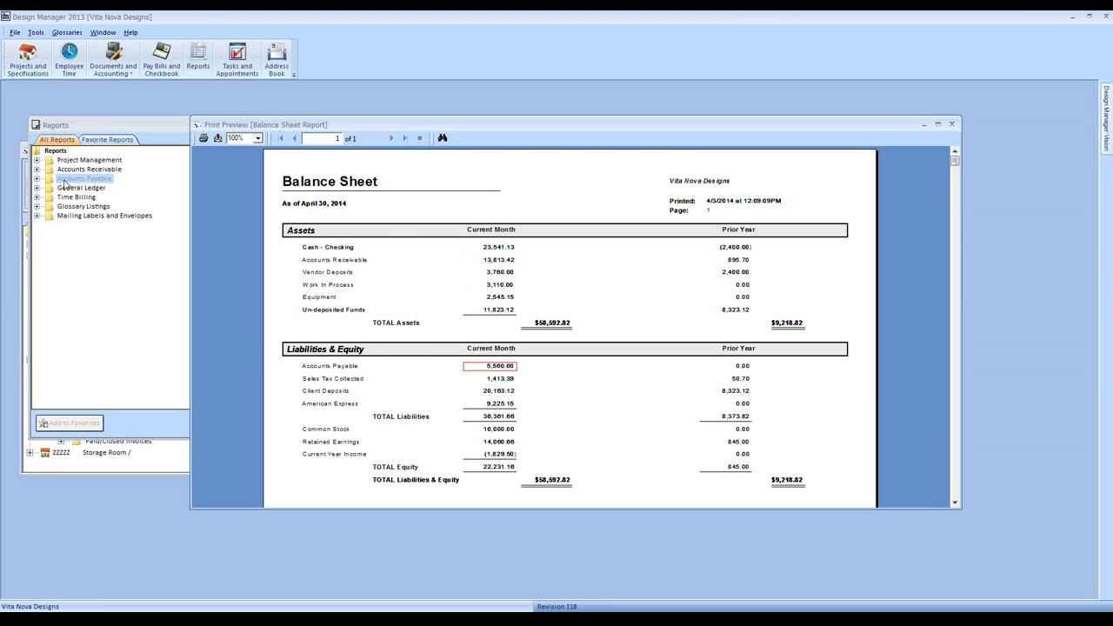
Run the detailed Aged Accounts Payable report as of 04/2014 with aging date 4/3/2014
click(37, 179)
click(104, 206)
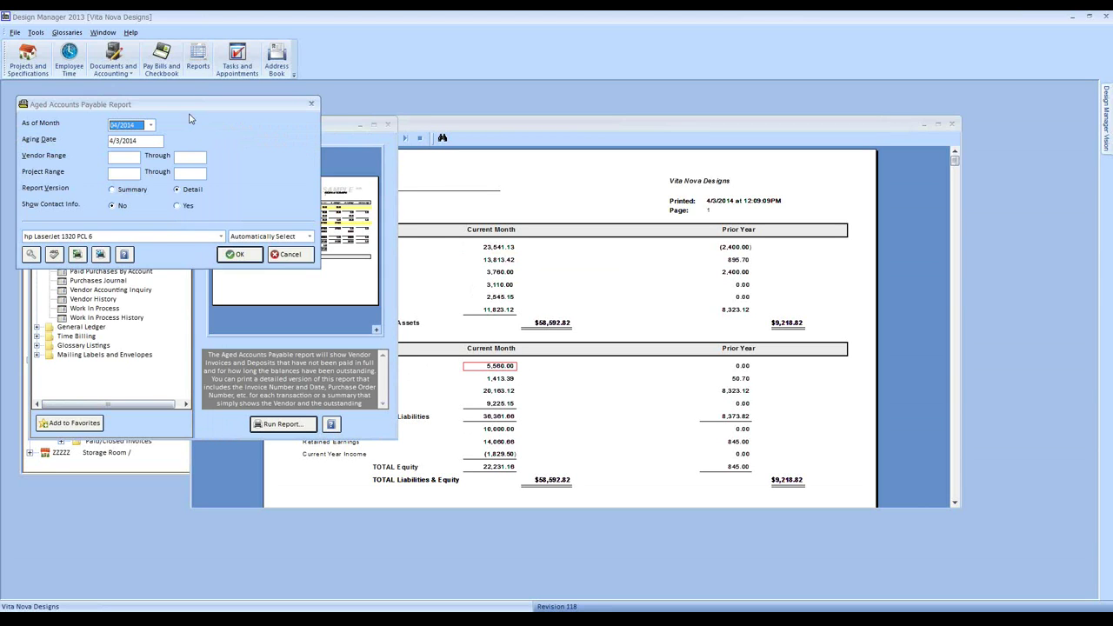
click(544, 339)
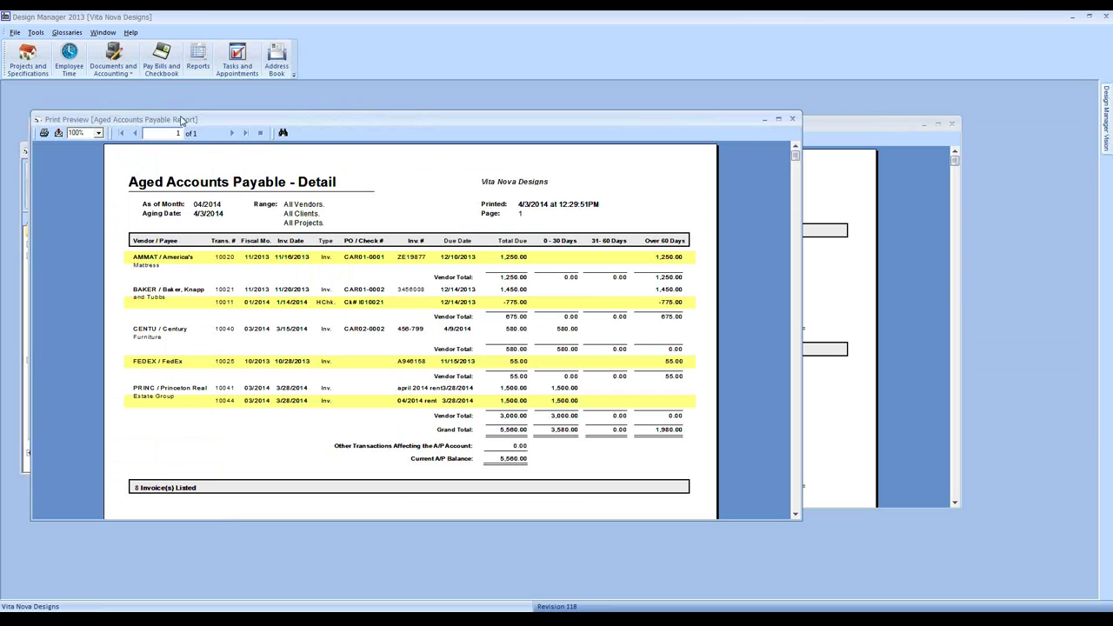
Open the list of bills to pay and compare it with the Aged Accounts Payable report, including the Baker, Knapp and Tubbs entries
click(114, 56)
click(27, 152)
click(78, 233)
click(160, 61)
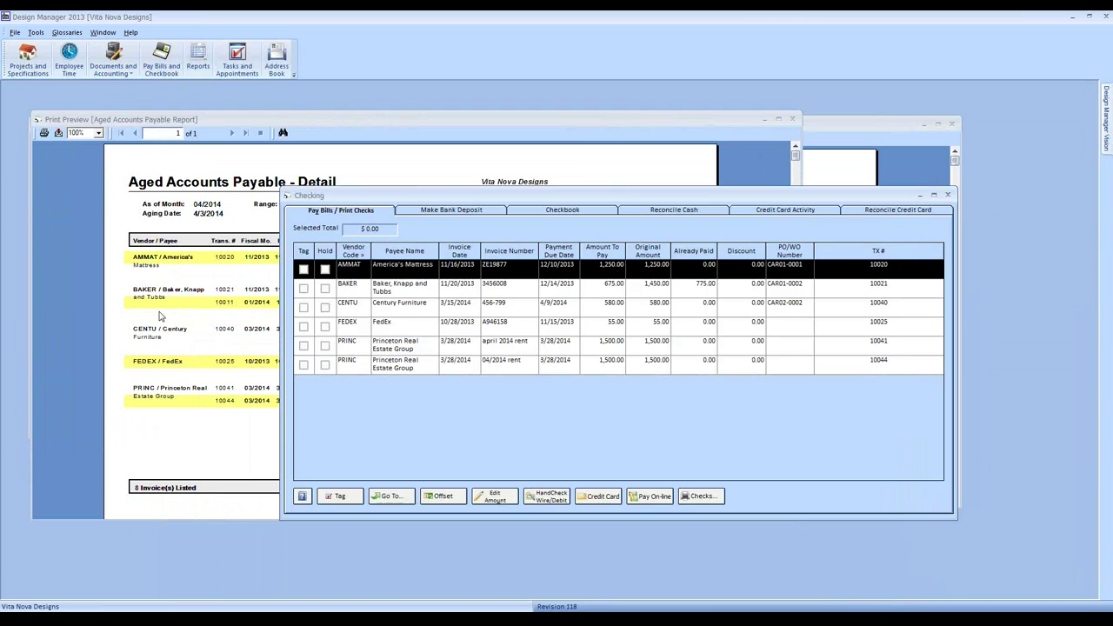
click(160, 315)
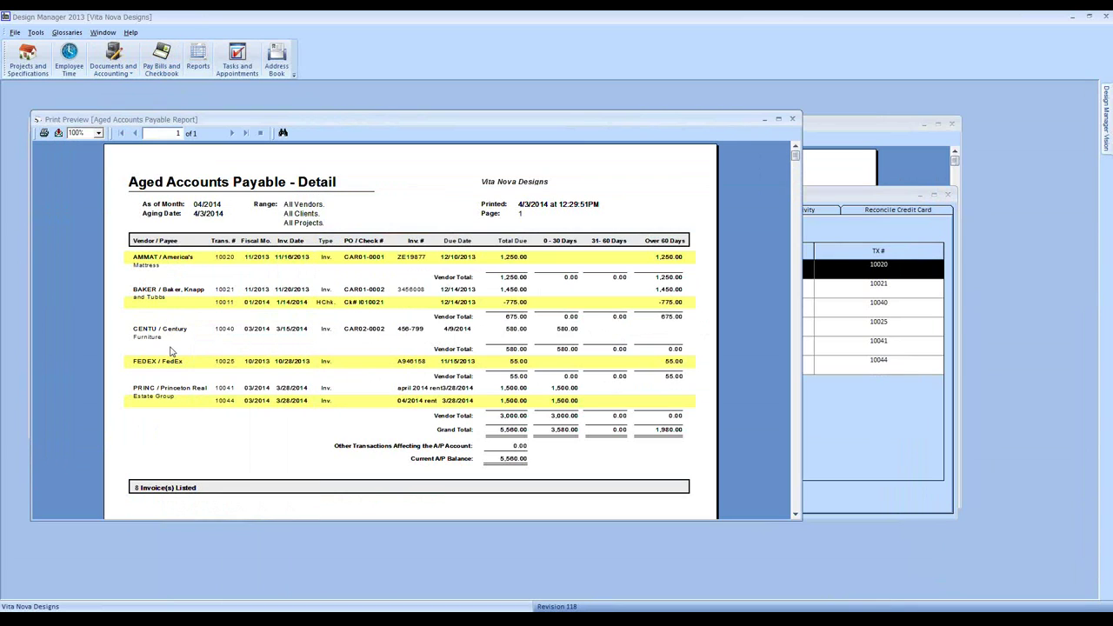
drag(340, 121, 383, 139)
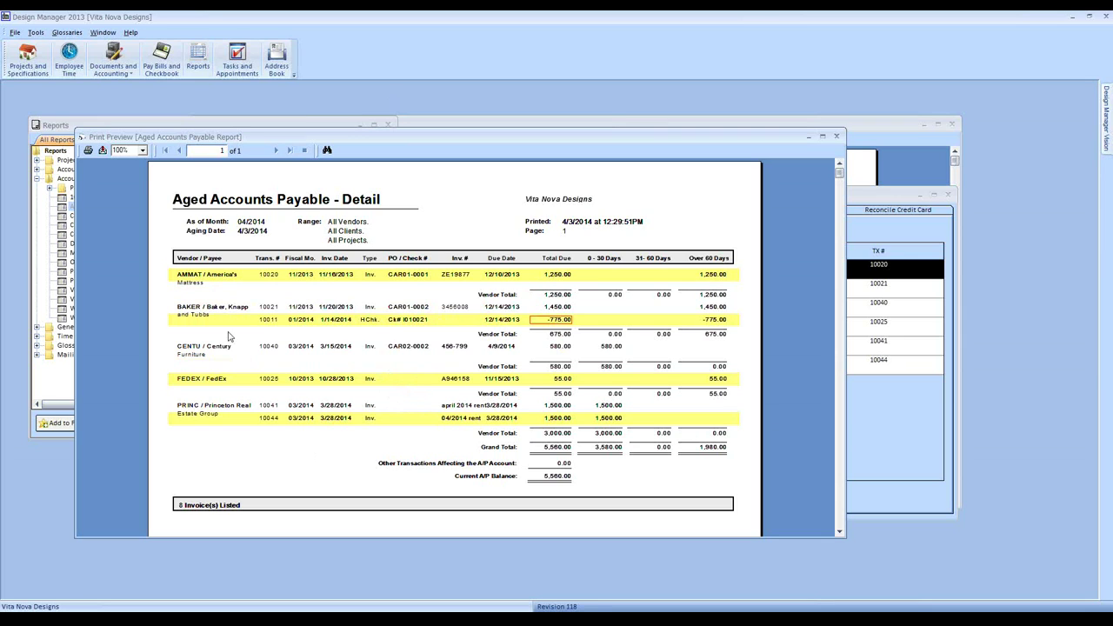
Start a new expense bill for vendor NRG Energy, Inc with invoice number MARCH 2014, invoice date 3/31/14 and description "monthly energy"
click(115, 57)
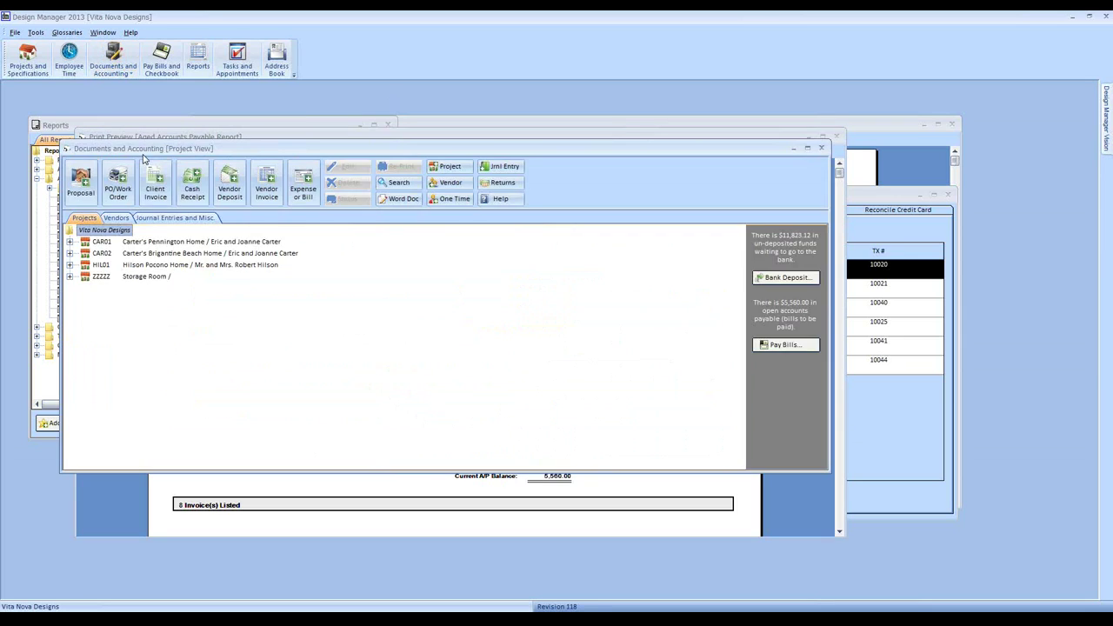
click(116, 217)
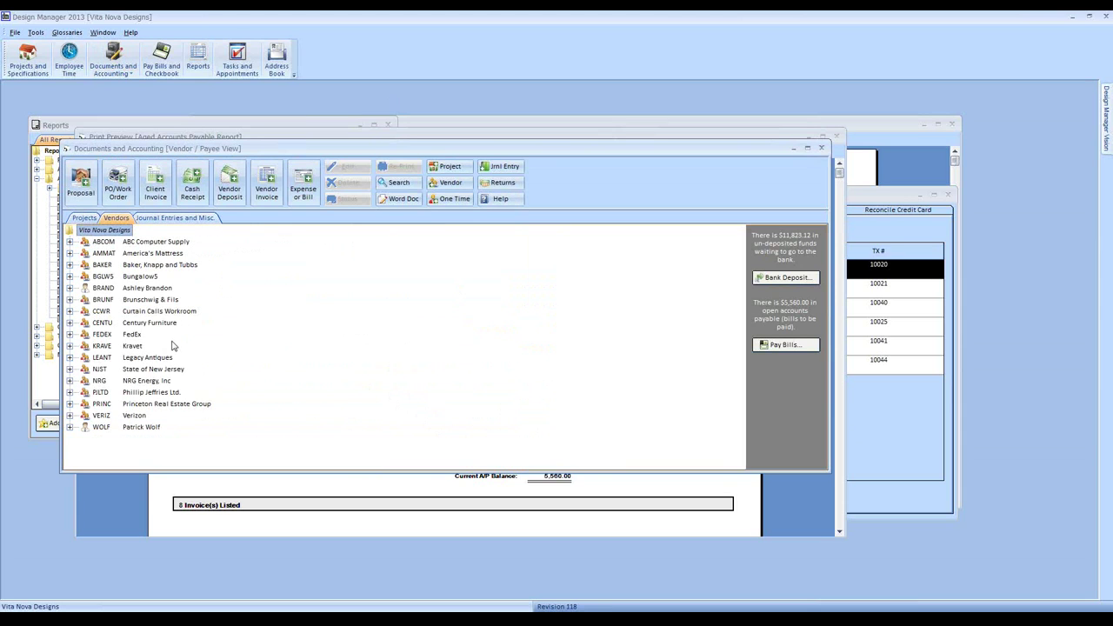
click(162, 381)
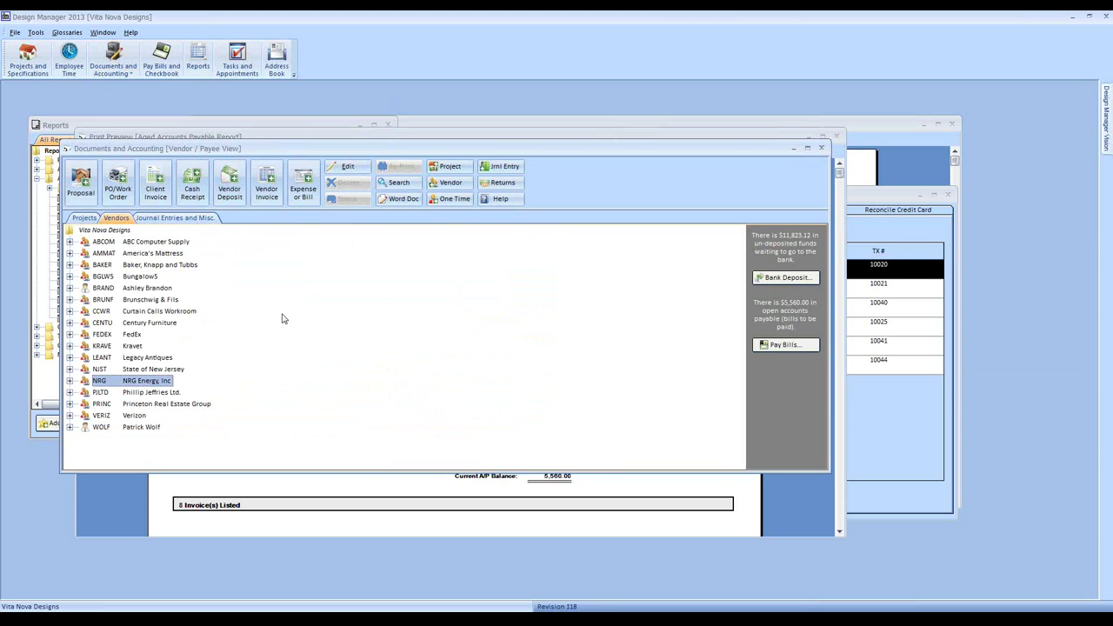
click(302, 191)
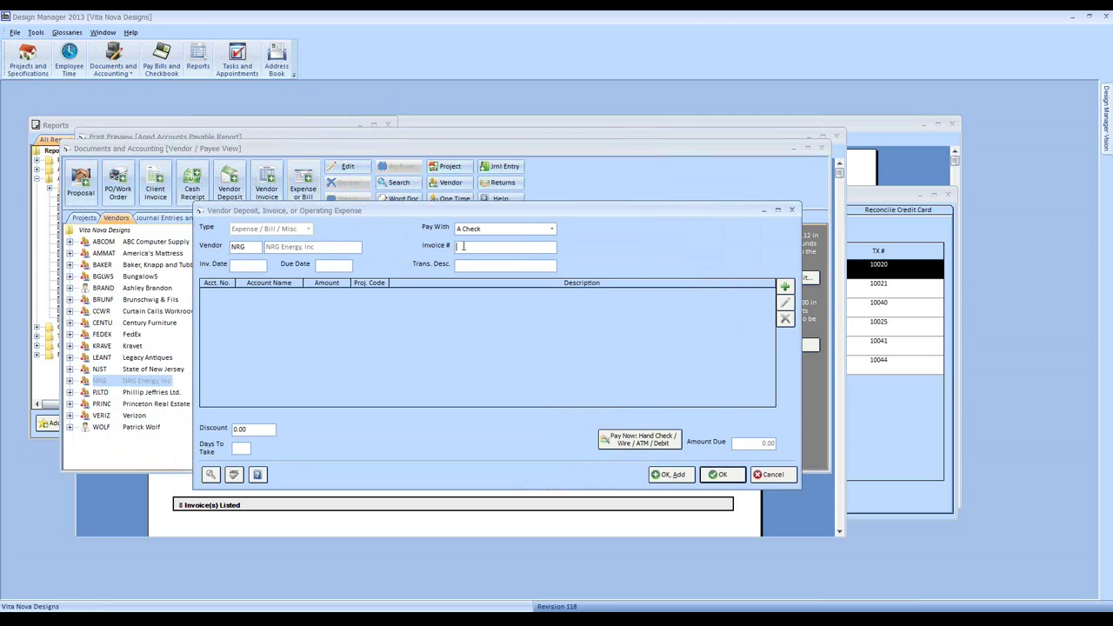
text(MARCH)
text( 2014)
text(3/31/14)
click(480, 266)
text(monthly)
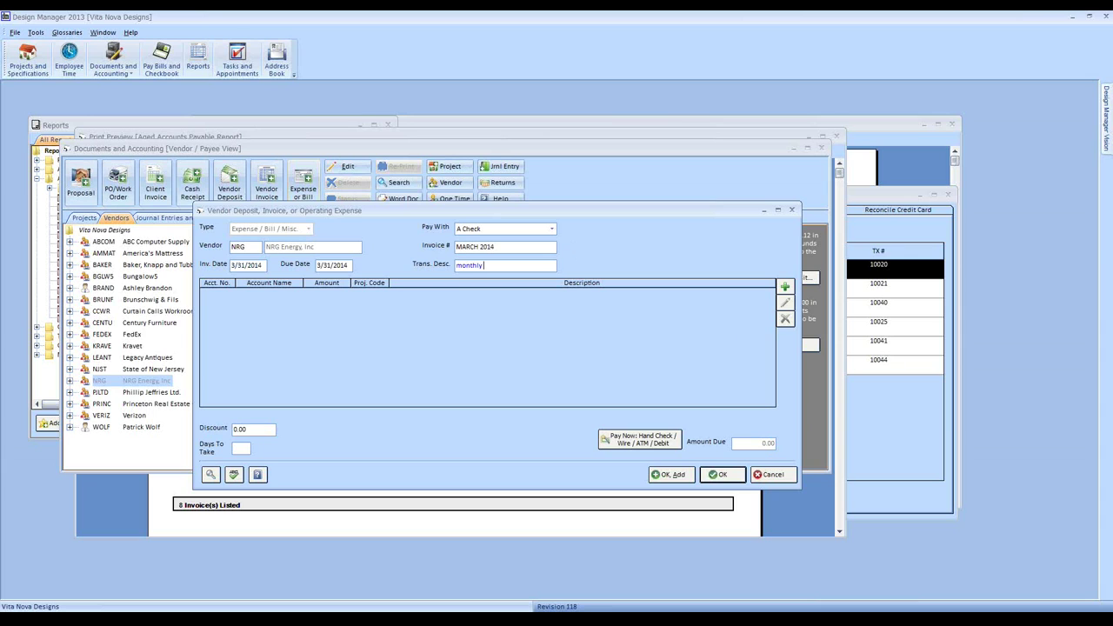
text( energy)
Add a non-project distribution of 150.00 to account 61600 Gas / Electric and save the NRG Energy bill
click(731, 296)
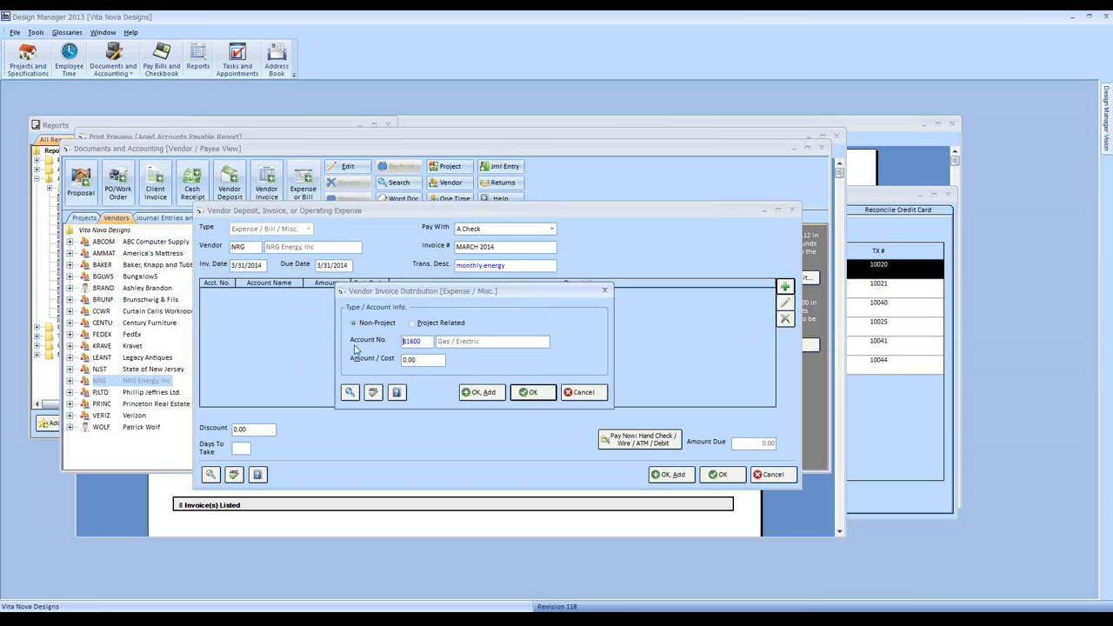
key(Tab)
text(150.00)
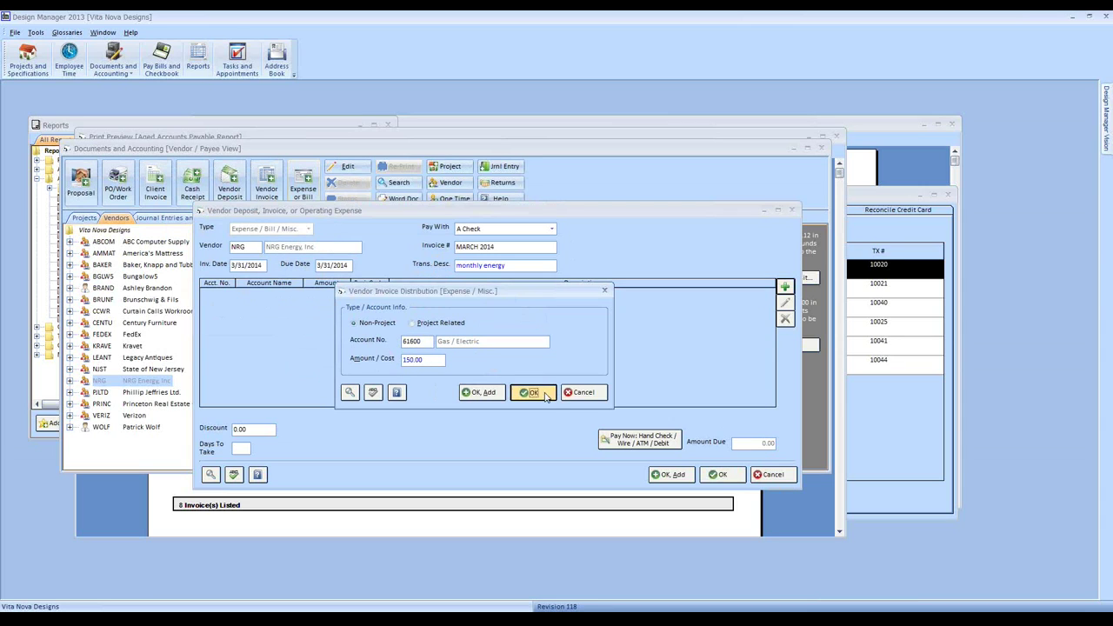
click(530, 392)
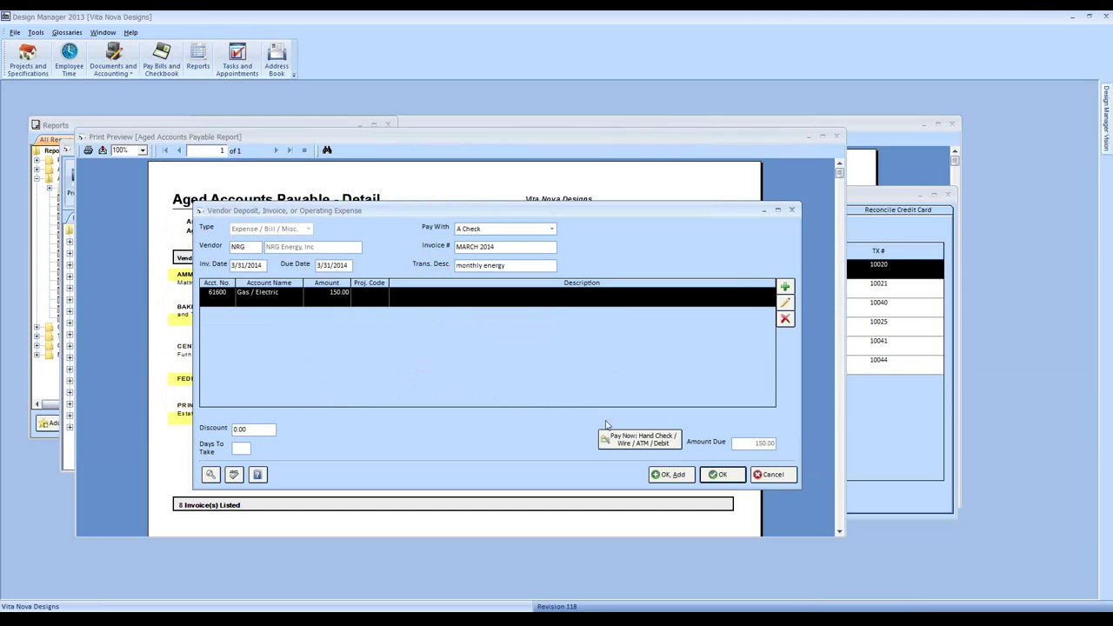
click(718, 474)
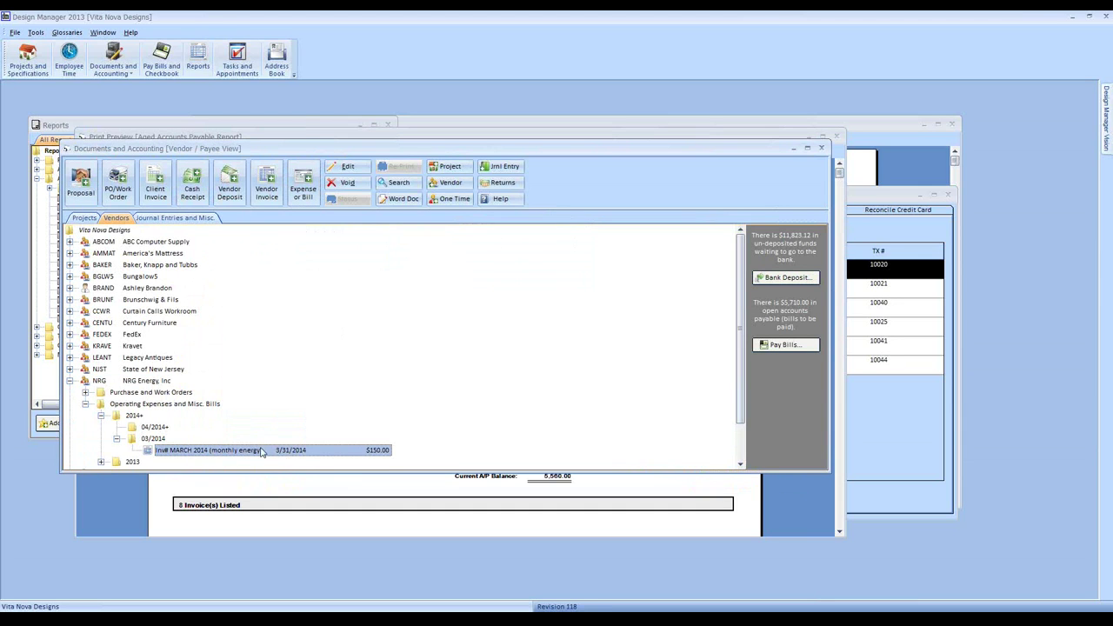
Rerun the detailed Aged Accounts Payable report as of 04/2014 and check the NRG Energy invoice in it
drag(214, 138, 182, 123)
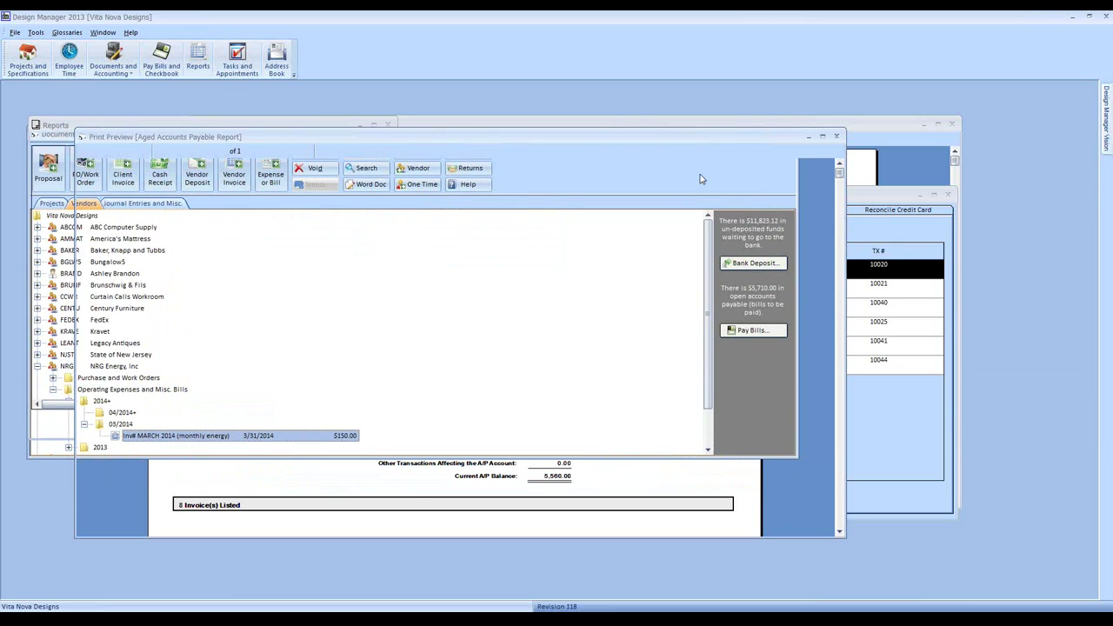
drag(298, 139, 529, 143)
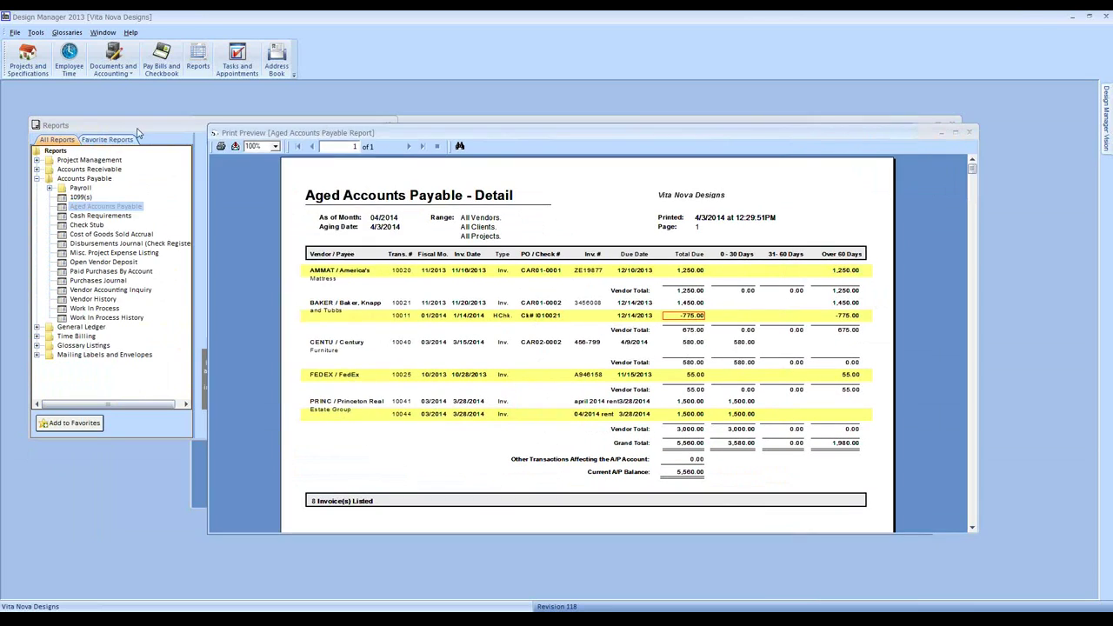
click(106, 209)
click(251, 252)
drag(227, 198, 158, 160)
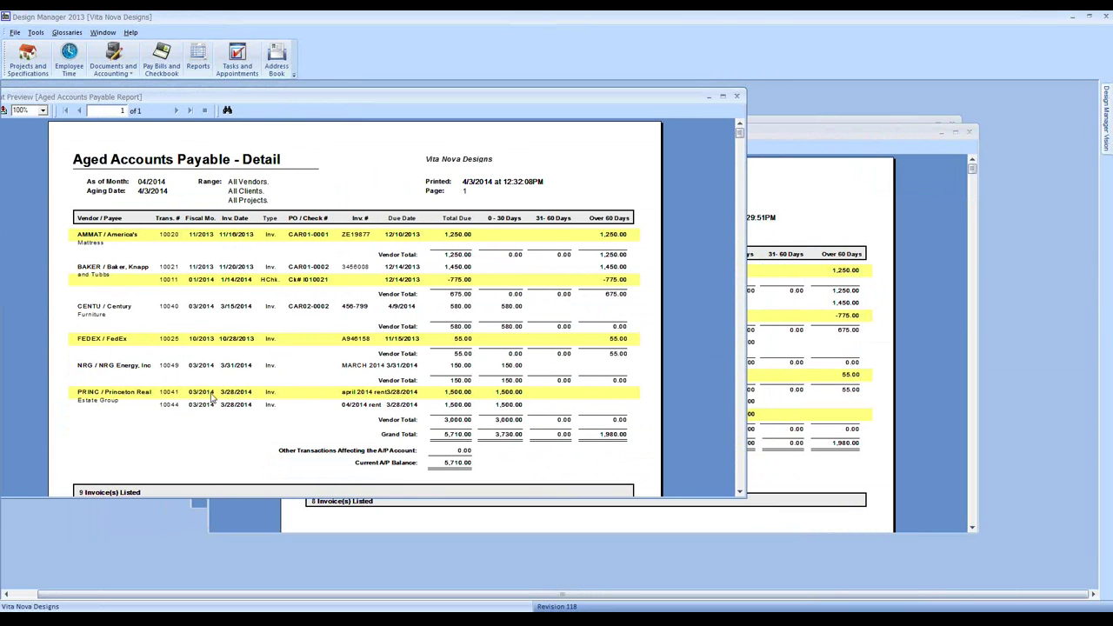
click(100, 370)
click(460, 369)
Open the list of bills to pay and compare its NRG Energy entry with the Aged Accounts Payable report
click(160, 54)
drag(361, 182, 213, 185)
click(448, 336)
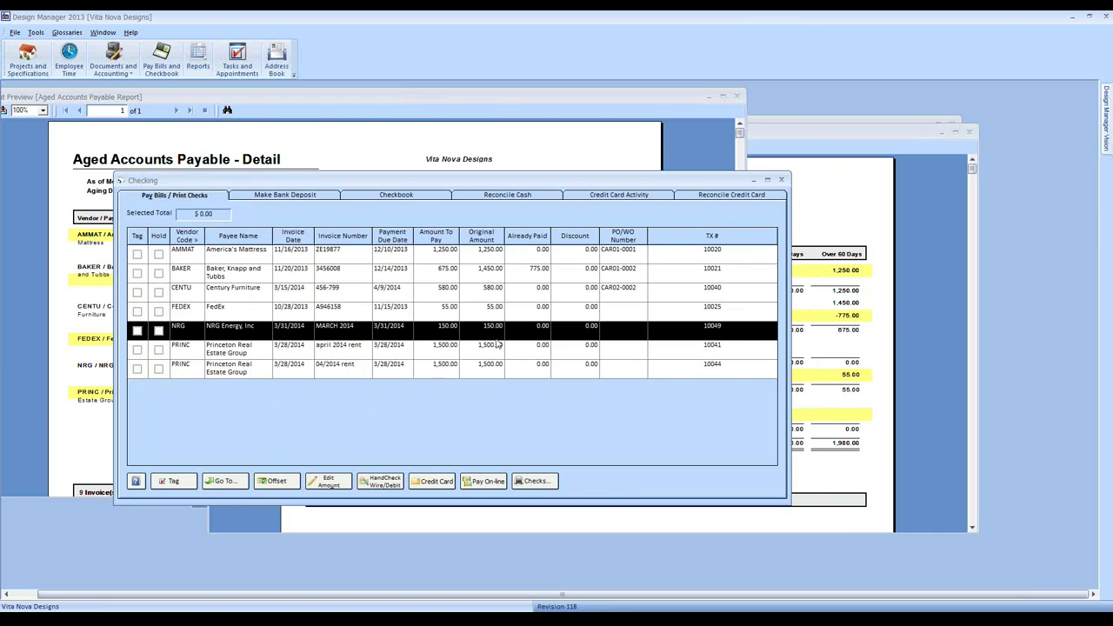
drag(439, 183, 597, 215)
Run the favorite Balance Sheet report with ending date 4/30/2014
click(206, 59)
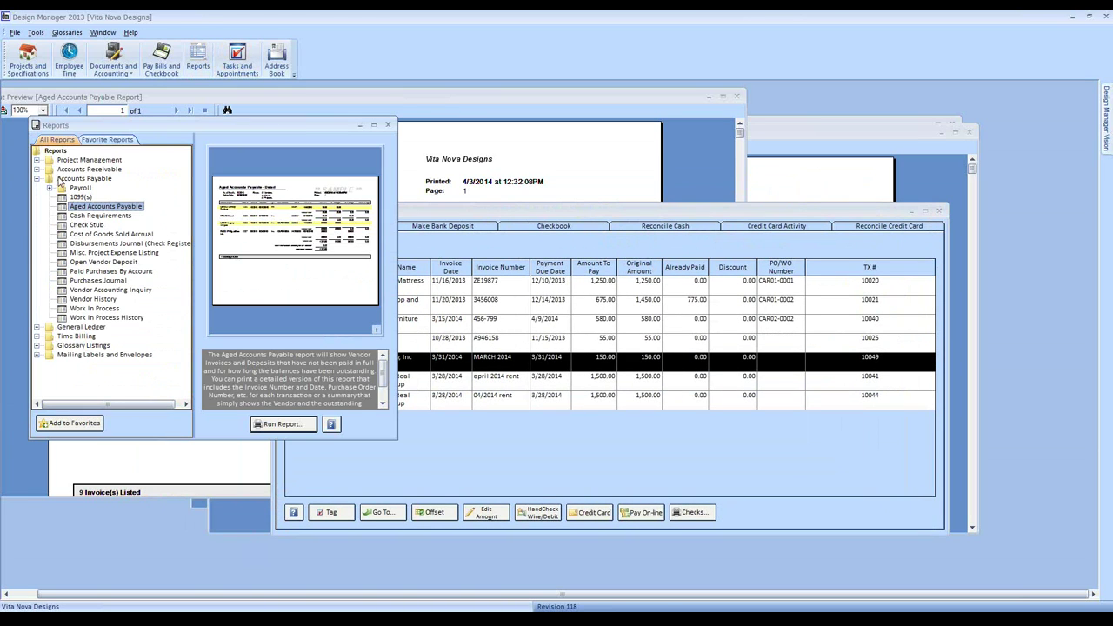
click(107, 139)
double_click(79, 165)
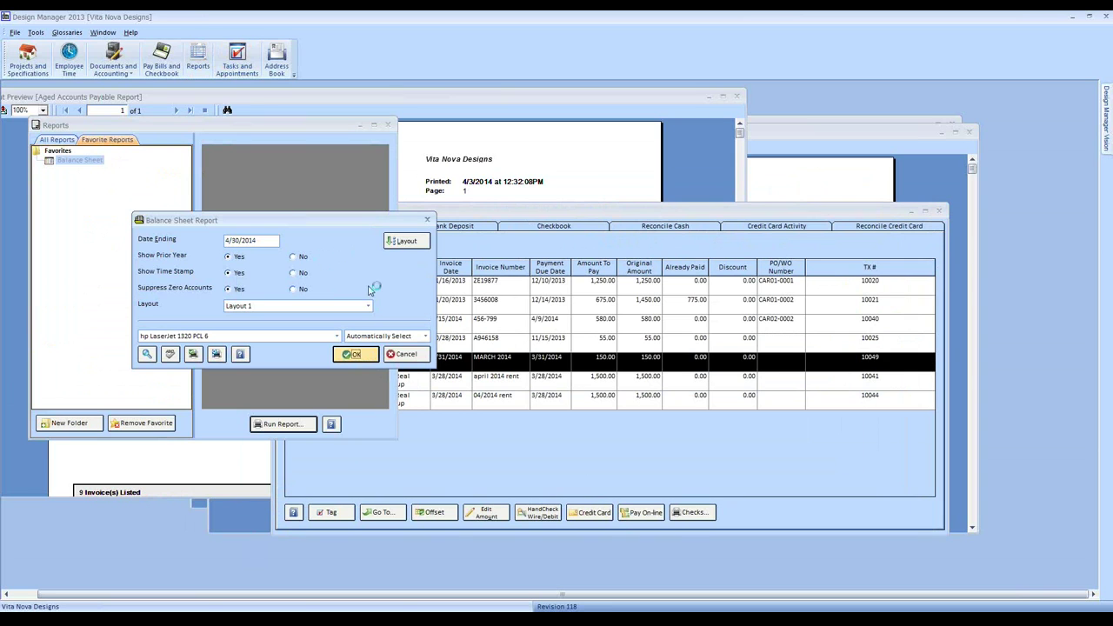
key(Return)
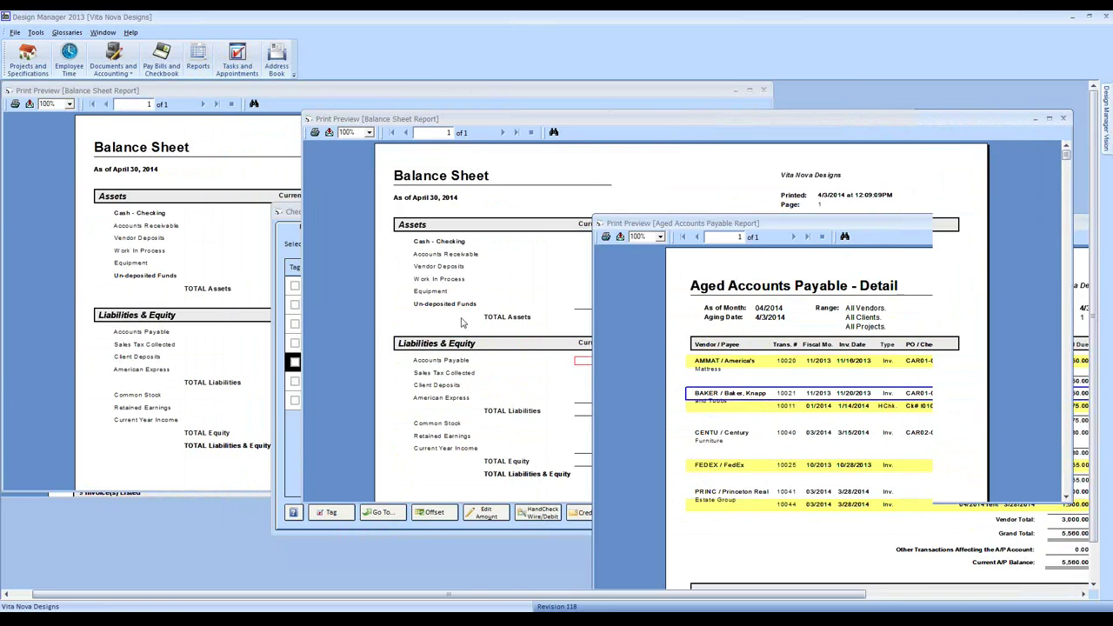
Compare the Accounts Payable balance between the earlier and the new Balance Sheet previews
click(462, 323)
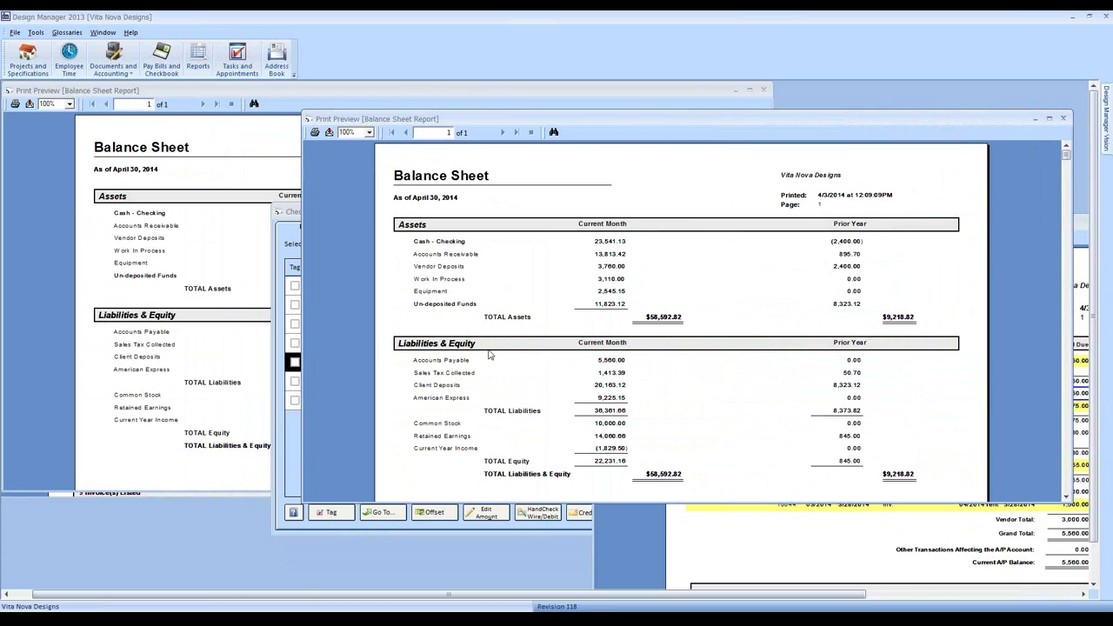
click(203, 302)
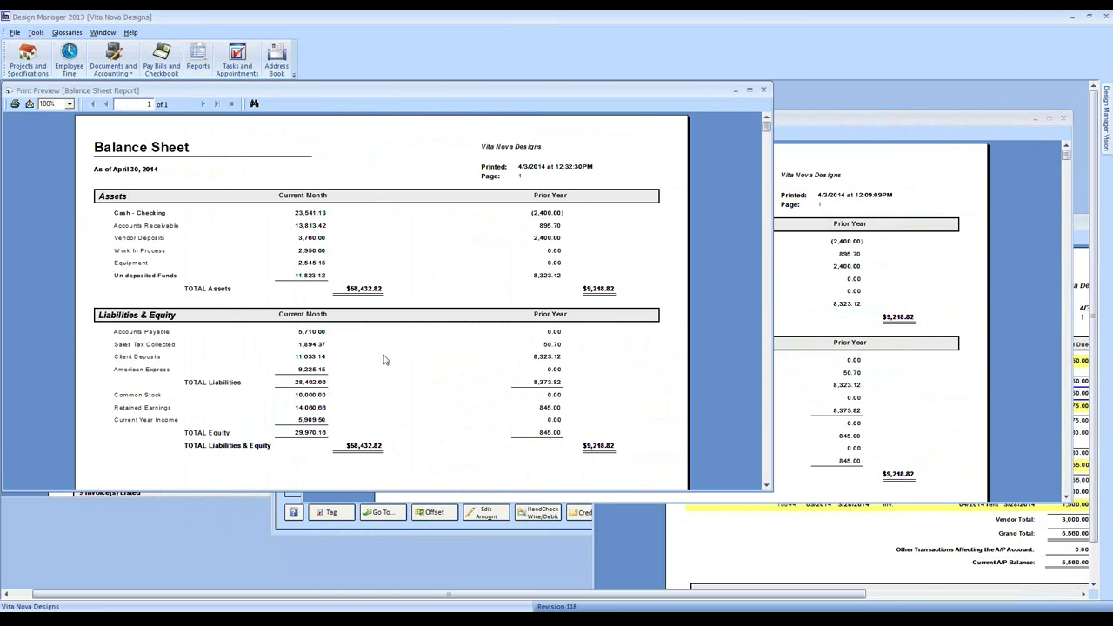
click(842, 159)
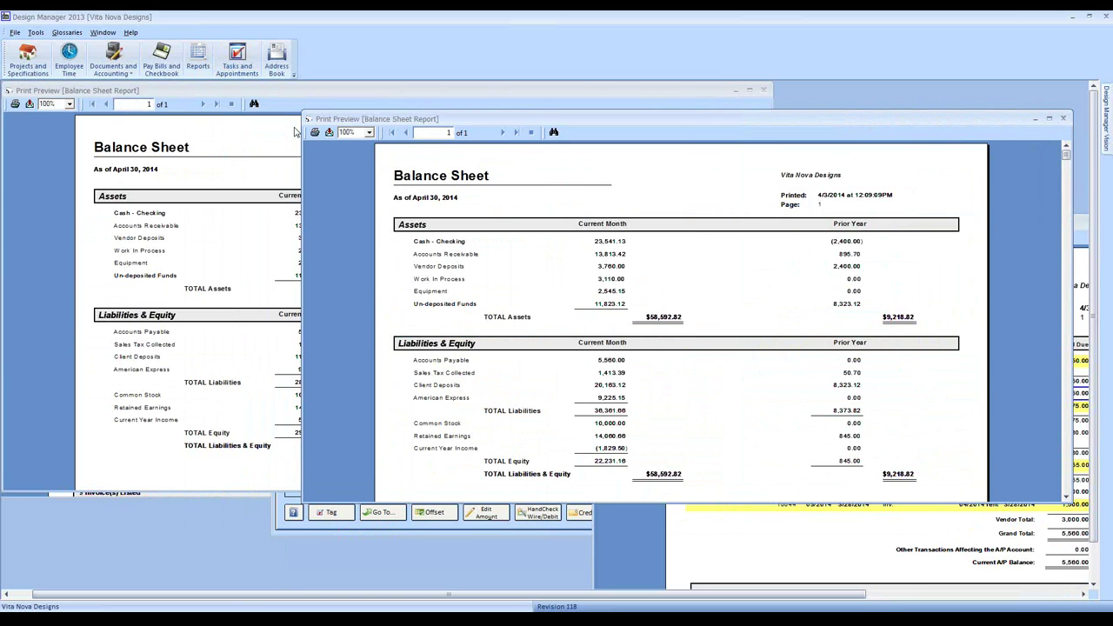
double_click(310, 119)
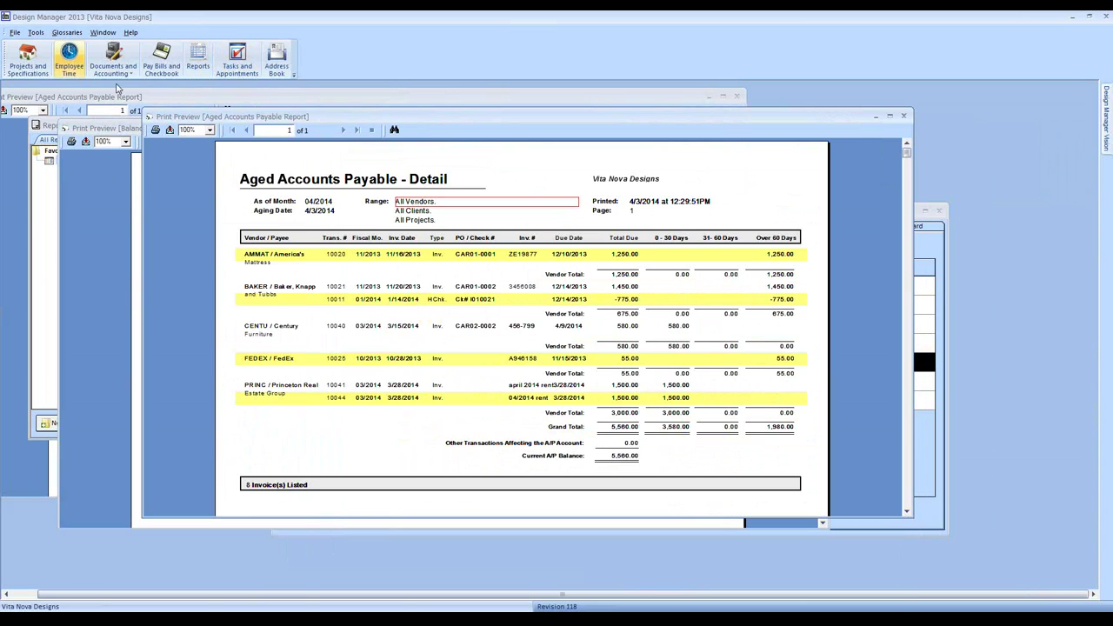
Pay the FedEx bill A946158 with the American Express (20100) credit card dated 4/3/2014 and accept the payment list
click(170, 54)
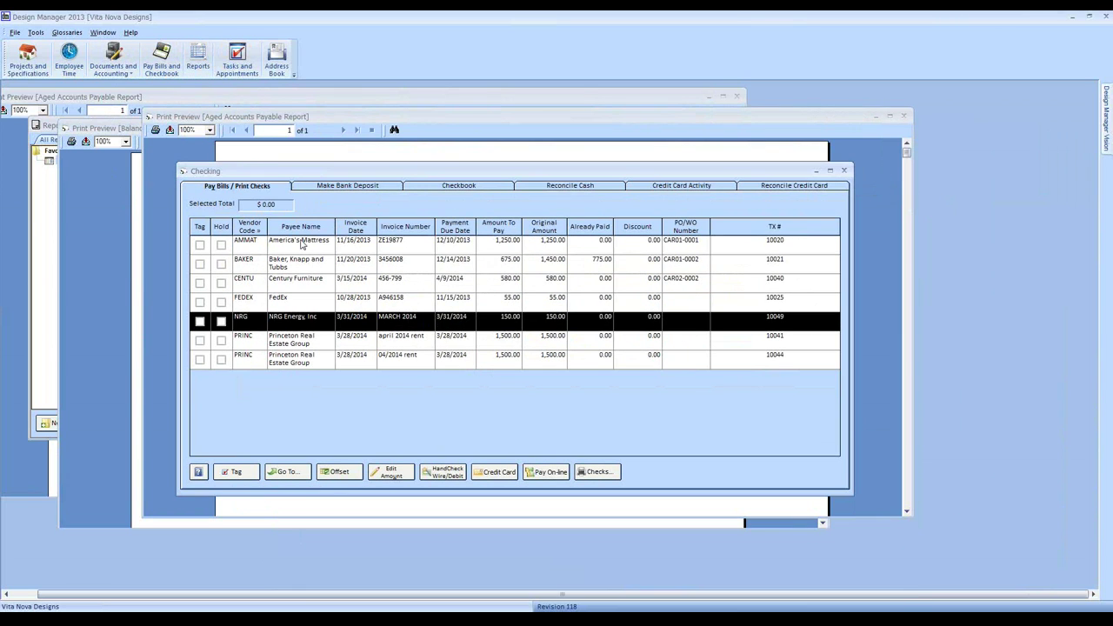
click(200, 302)
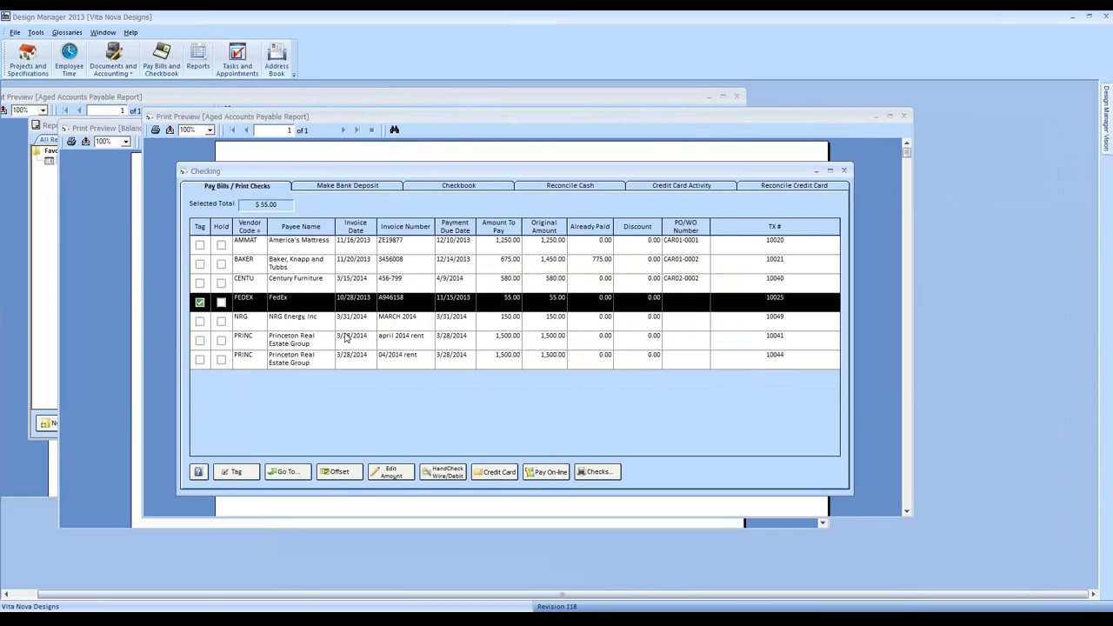
click(502, 476)
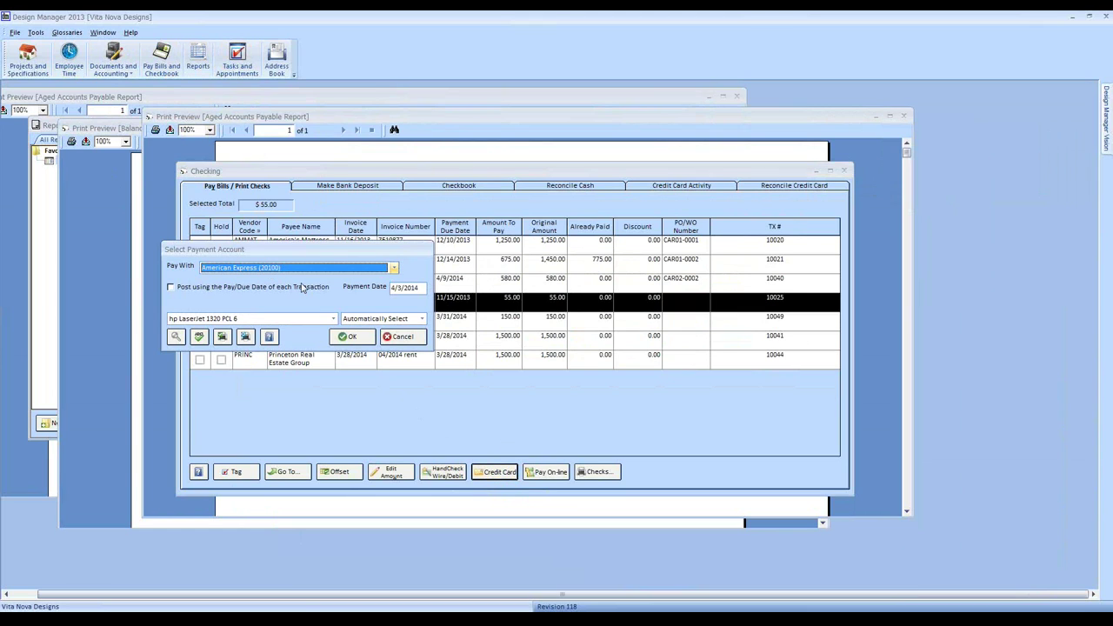
click(351, 336)
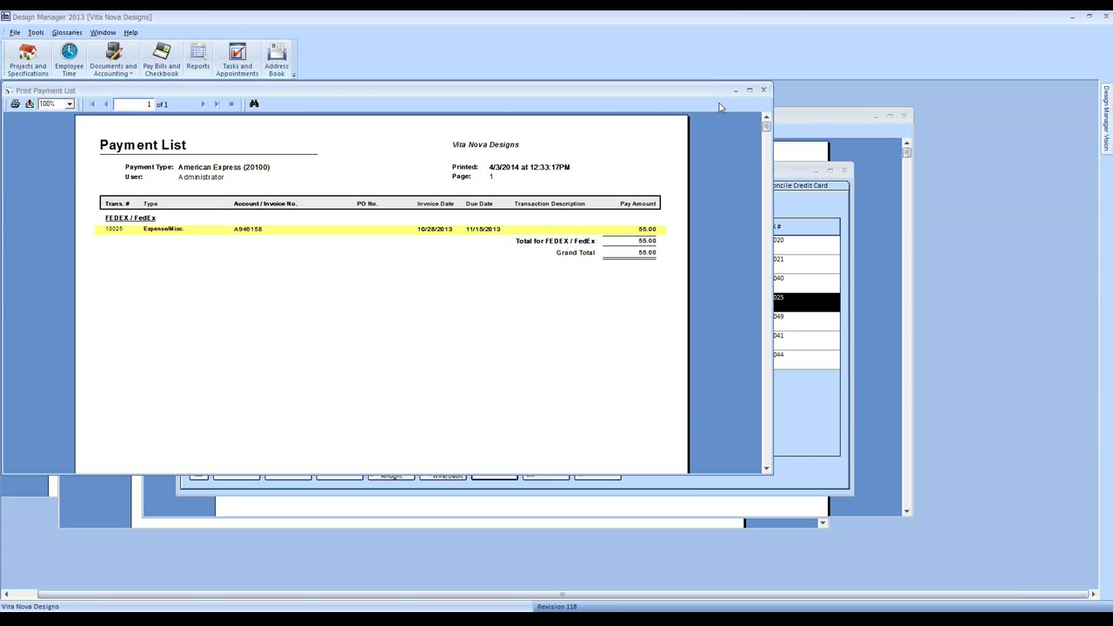
click(763, 90)
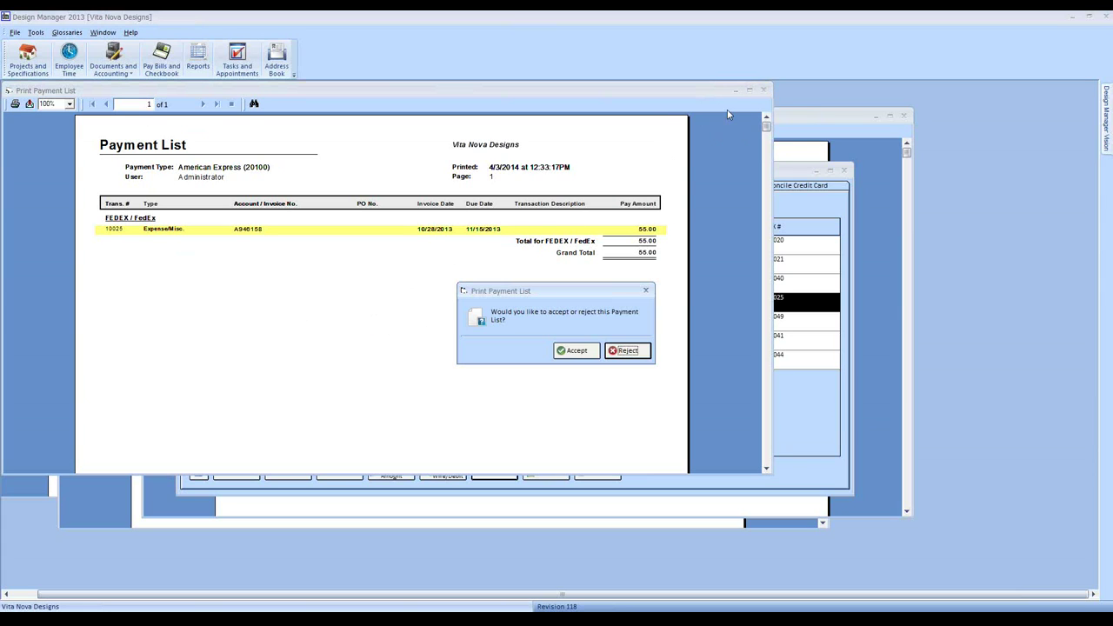
click(565, 349)
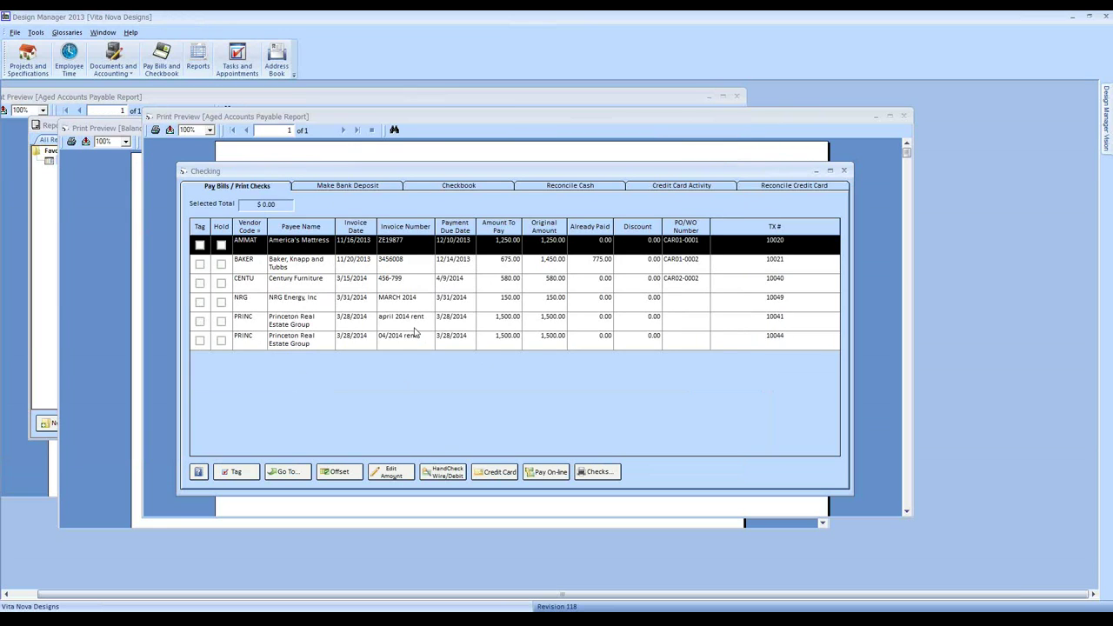
Examine the FedEx charge in the American Express (20100) credit card activity
click(393, 265)
click(656, 187)
click(385, 260)
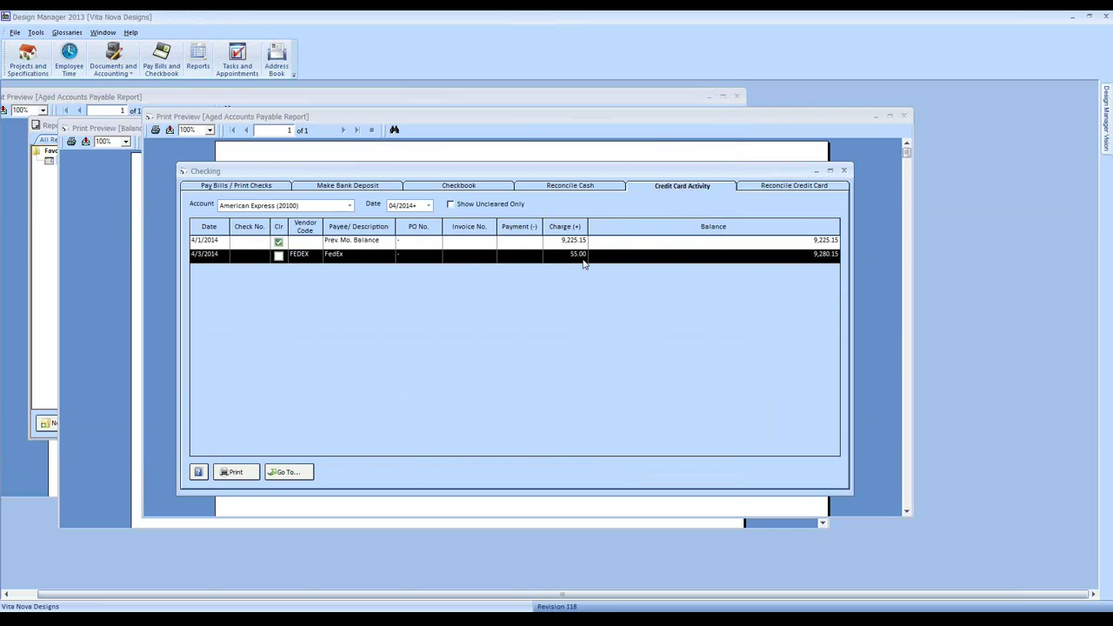
Rerun the detailed Aged Accounts Payable report as of 04/2014, check it for the FedEx bill and close the preview
click(91, 130)
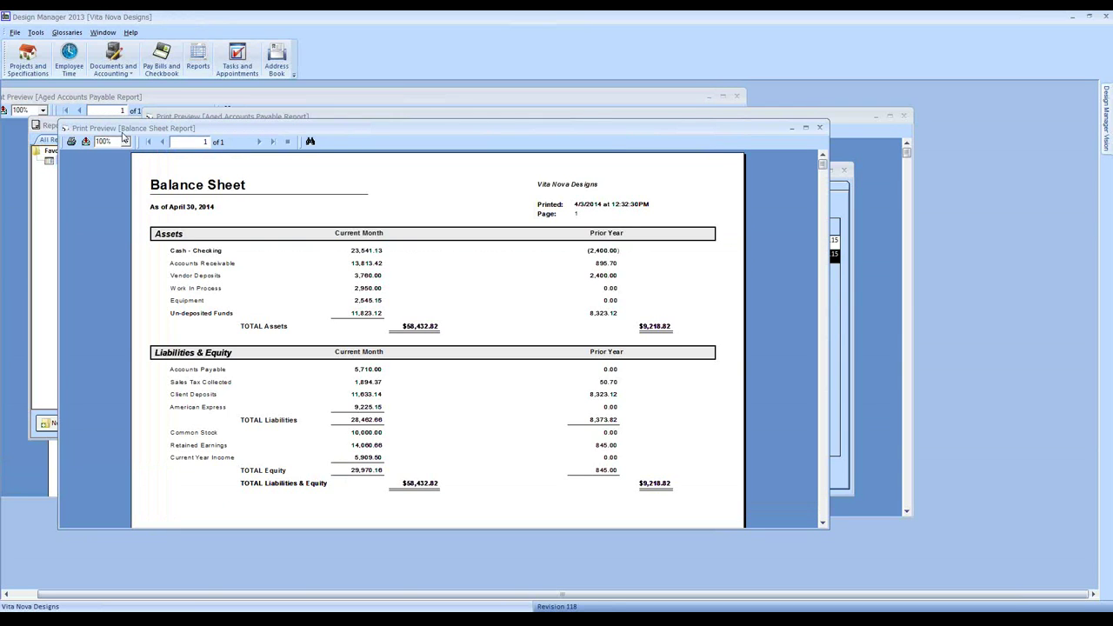
click(104, 130)
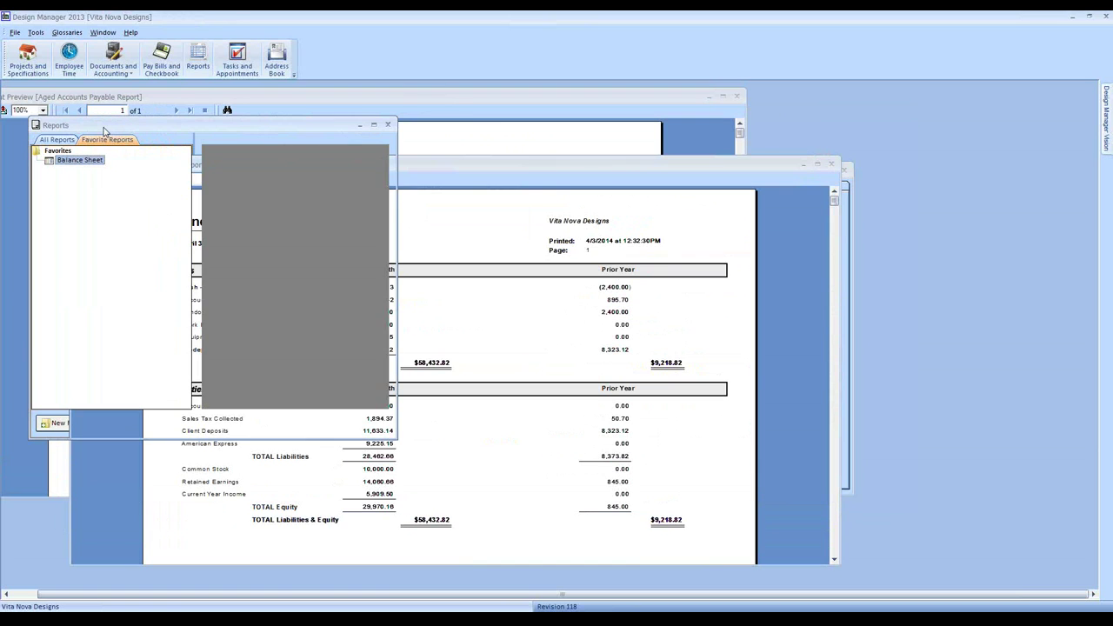
click(56, 139)
click(106, 206)
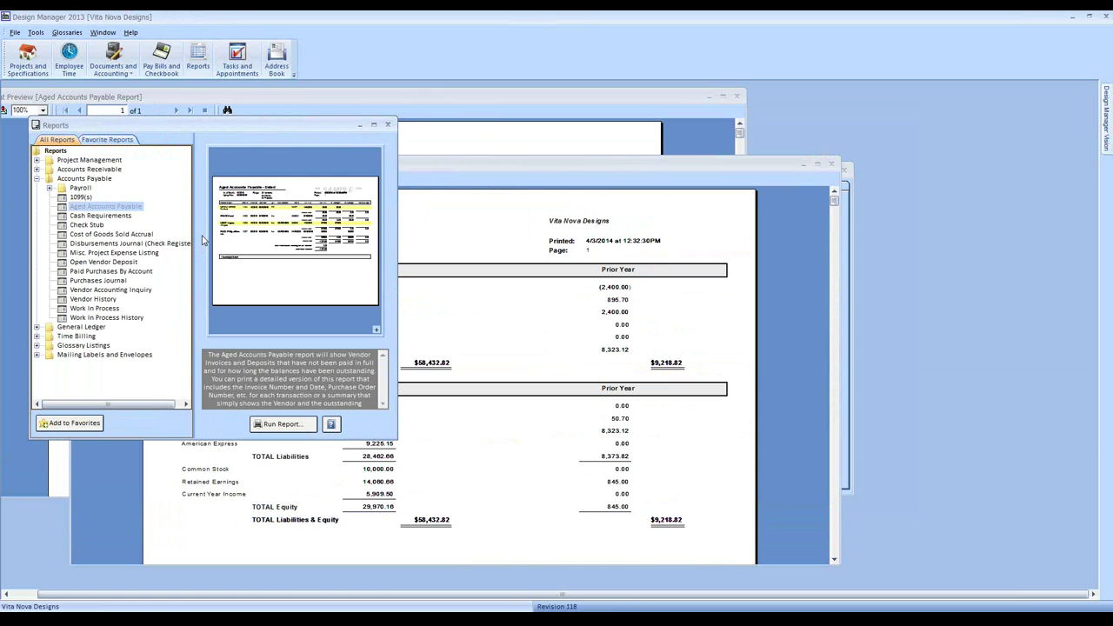
click(283, 423)
click(236, 254)
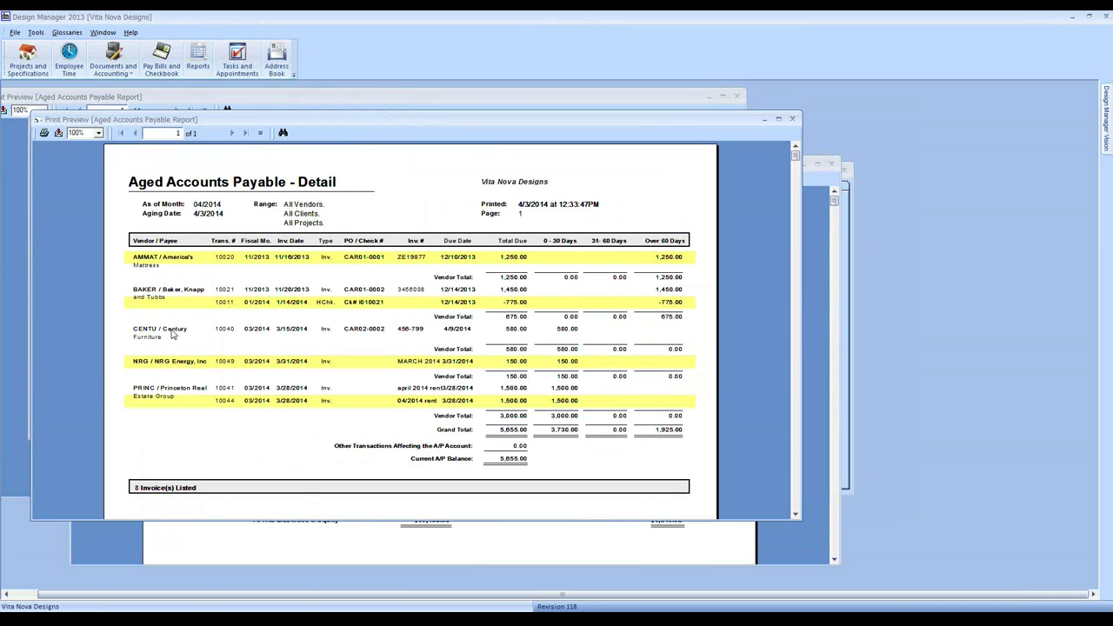
click(792, 118)
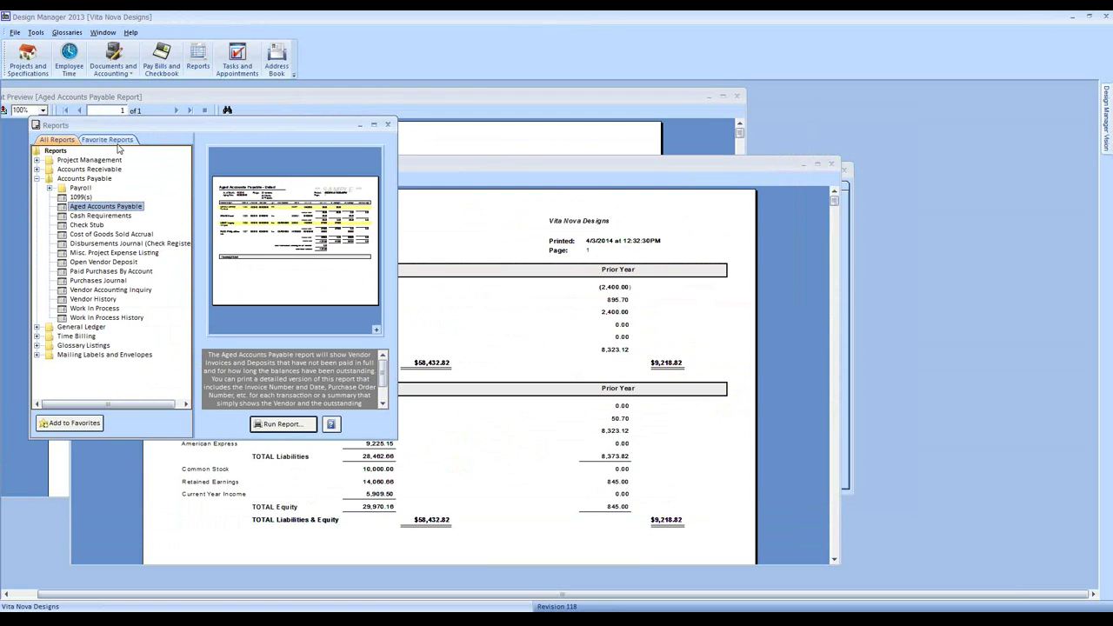
Rerun the Balance Sheet ending 4/30/2014 and compare its Accounts Payable and American Express balances with the earlier preview
click(111, 140)
double_click(85, 163)
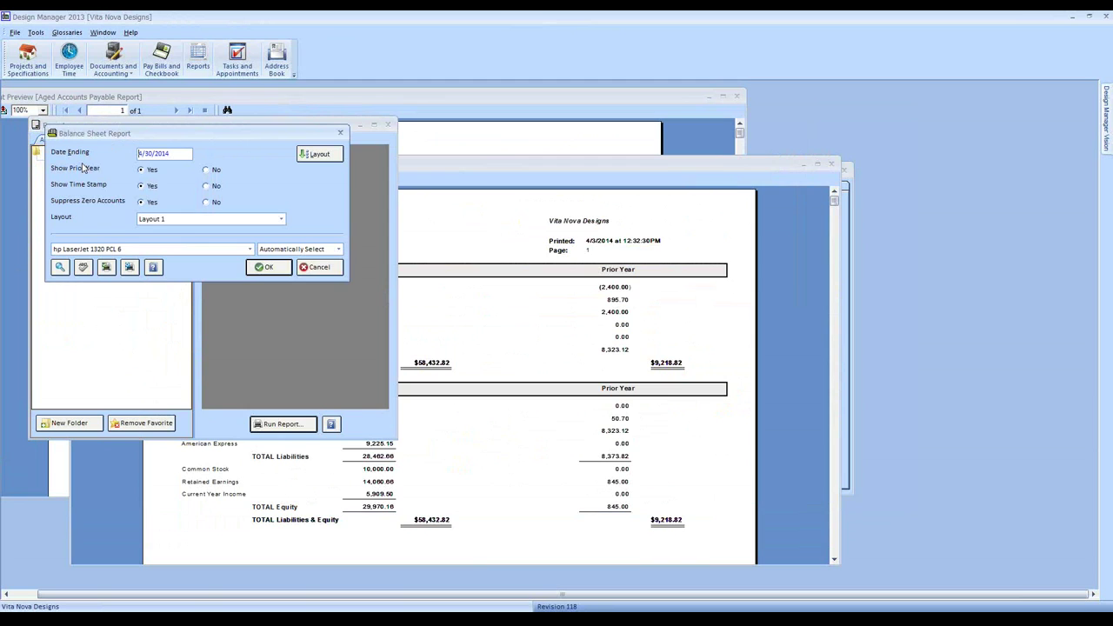
click(266, 267)
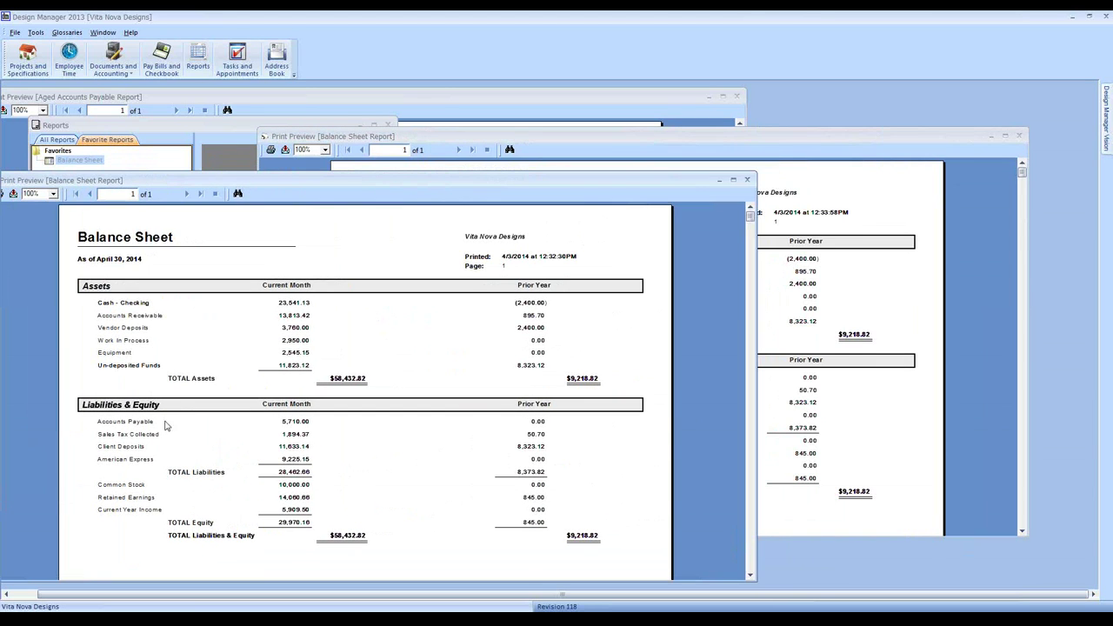
click(838, 447)
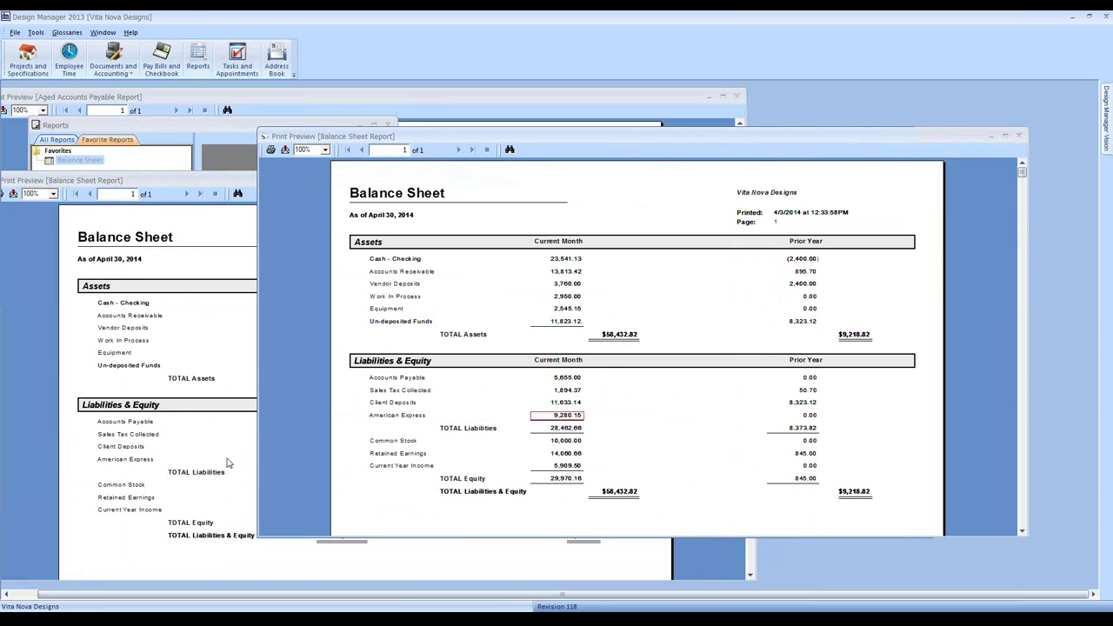
Compare the American Express and total balances across the two Balance Sheet previews and close the earlier preview
click(252, 448)
click(774, 417)
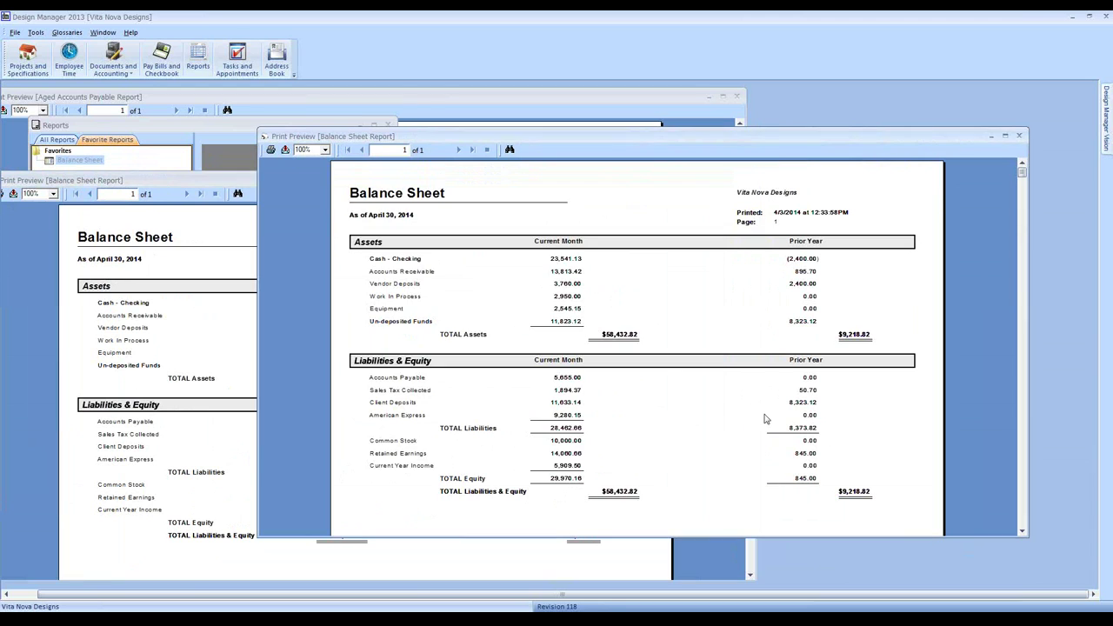
click(212, 435)
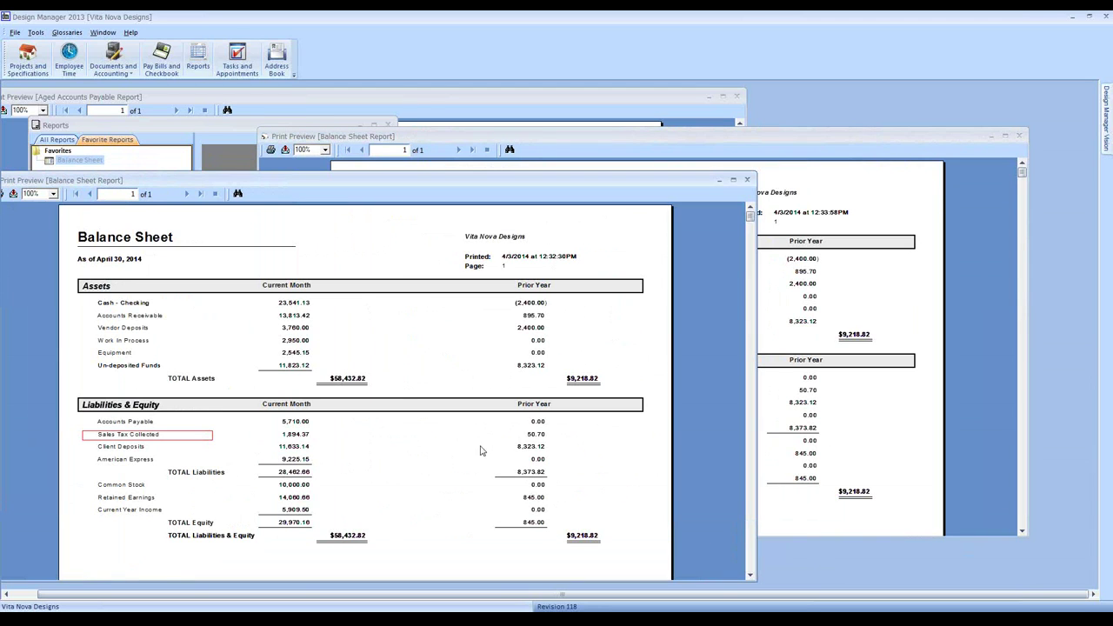
click(780, 341)
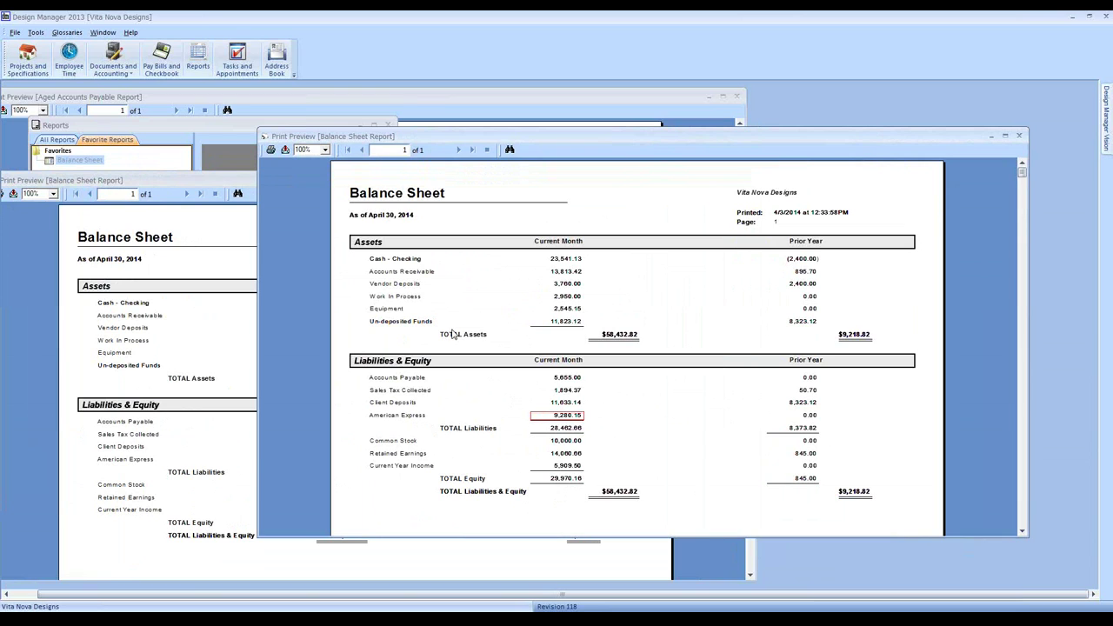
click(216, 239)
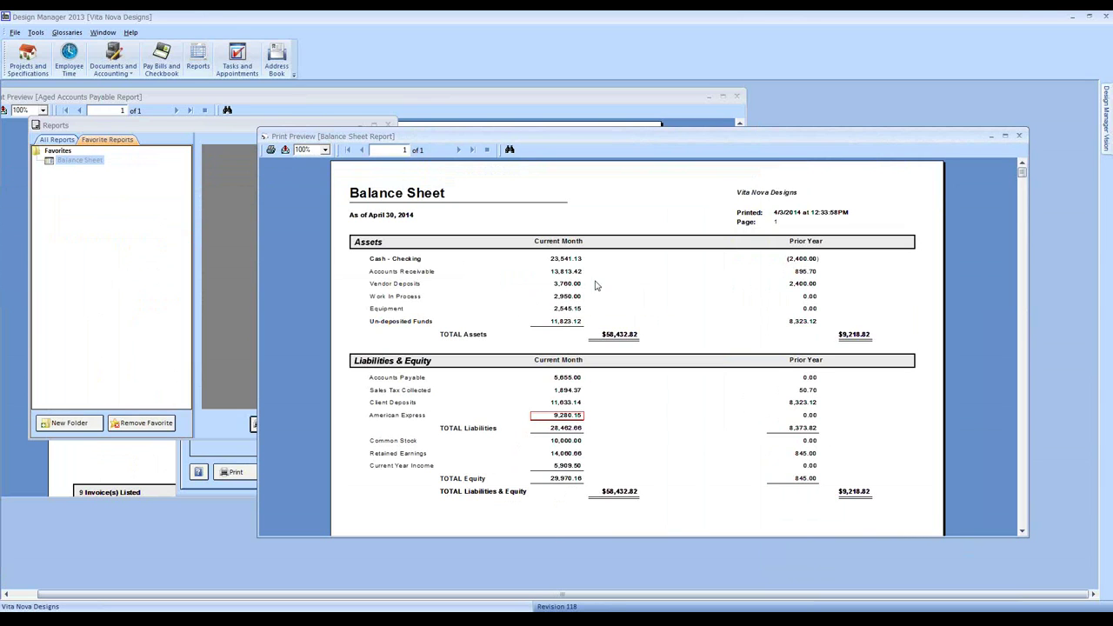
Tag the Princeton Real Estate Group bill "april 2014 rent" and set up its check run from 10010 - Cash - Checking
click(161, 59)
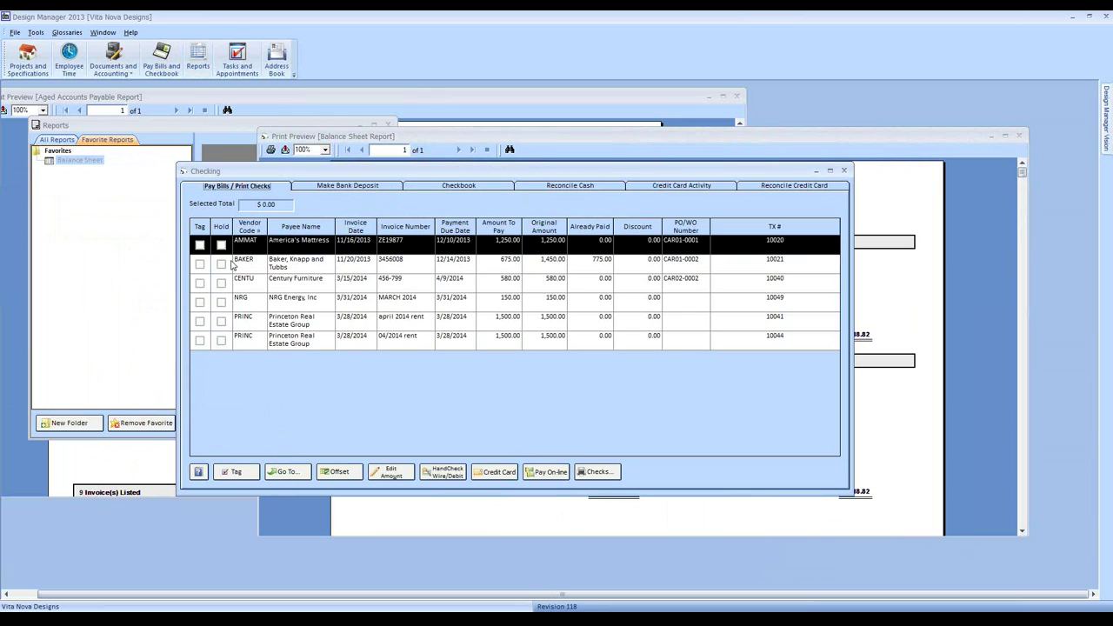
click(201, 321)
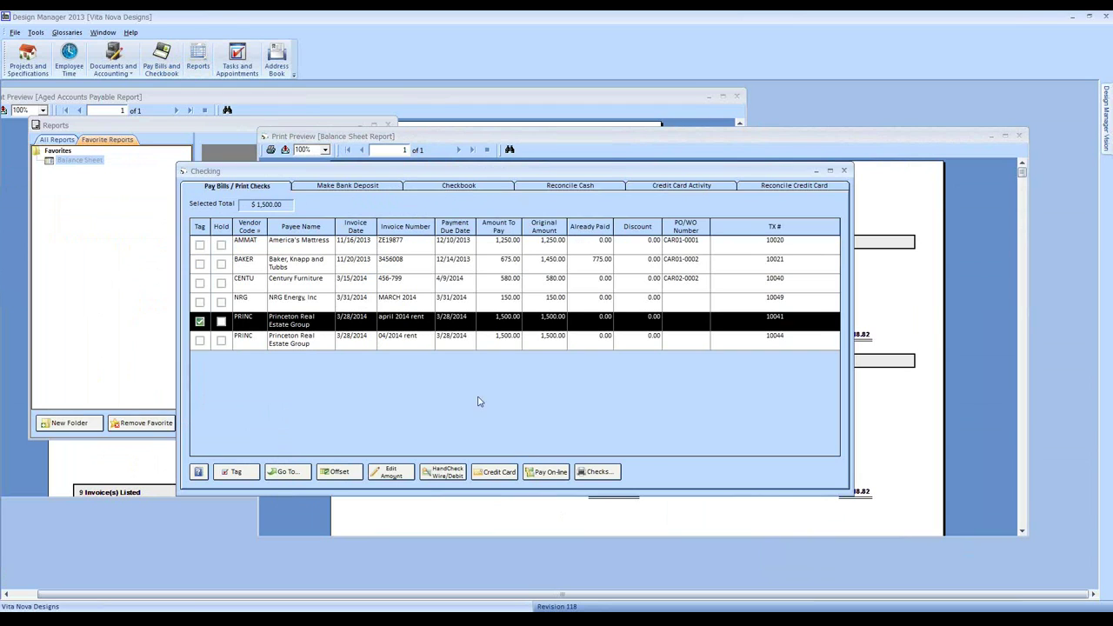
click(598, 471)
click(291, 180)
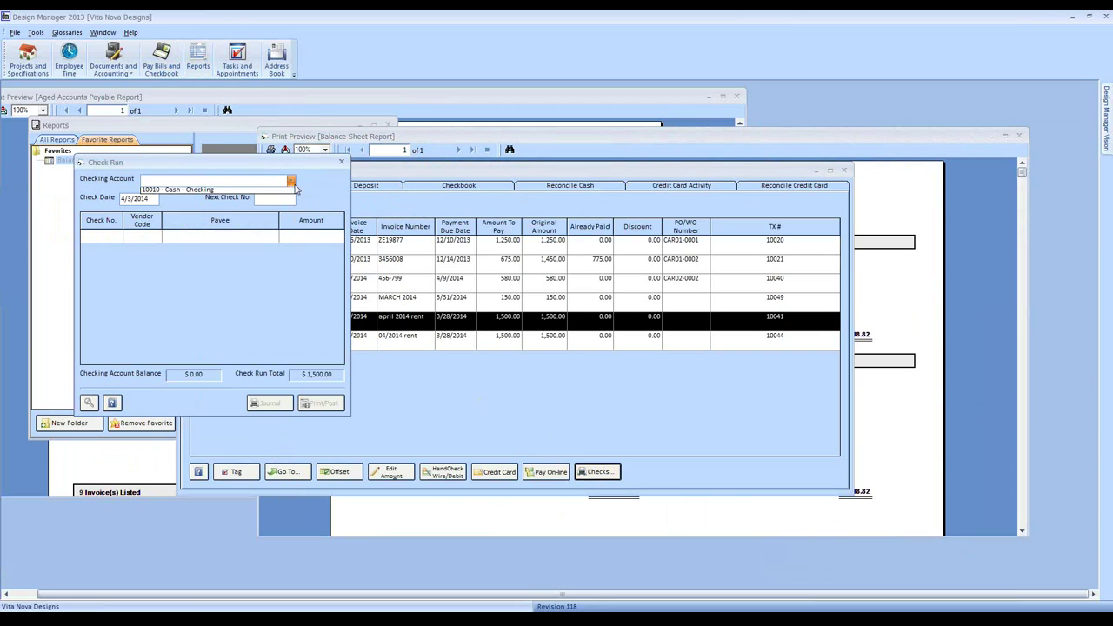
click(280, 191)
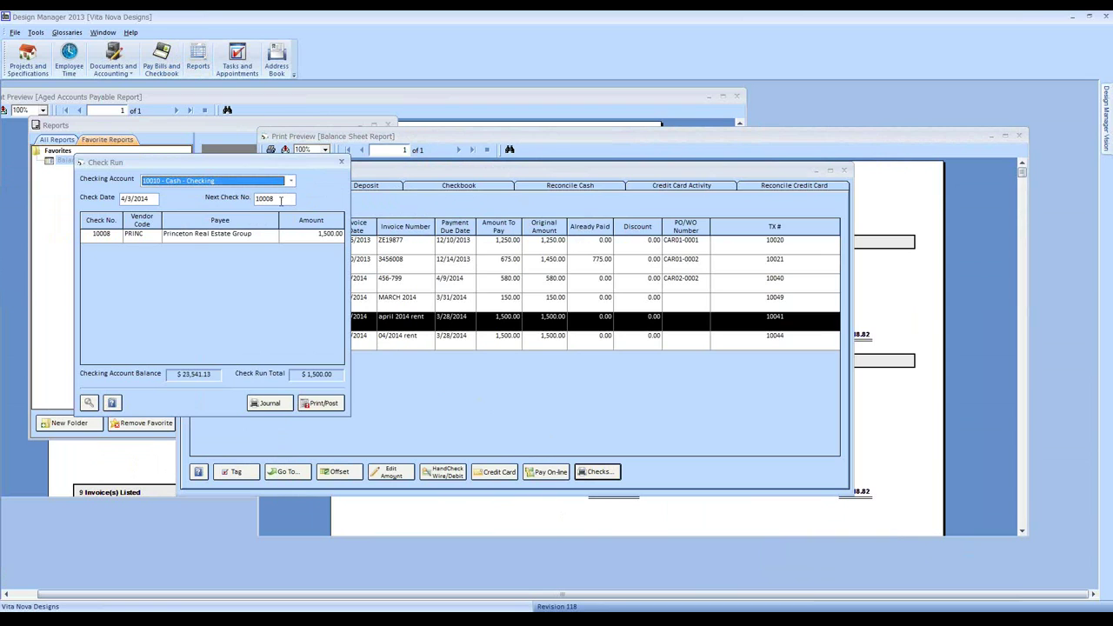
Print and post the Princeton Real Estate Group rent check dated 4/3/2014 and view its entry in the checkbook
click(327, 401)
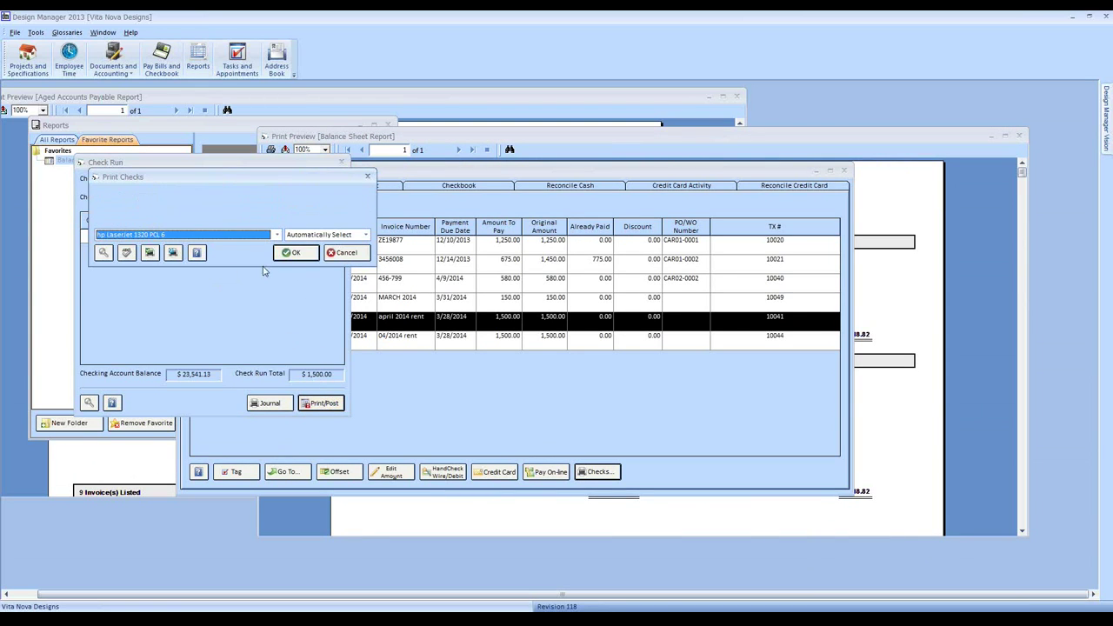
click(297, 252)
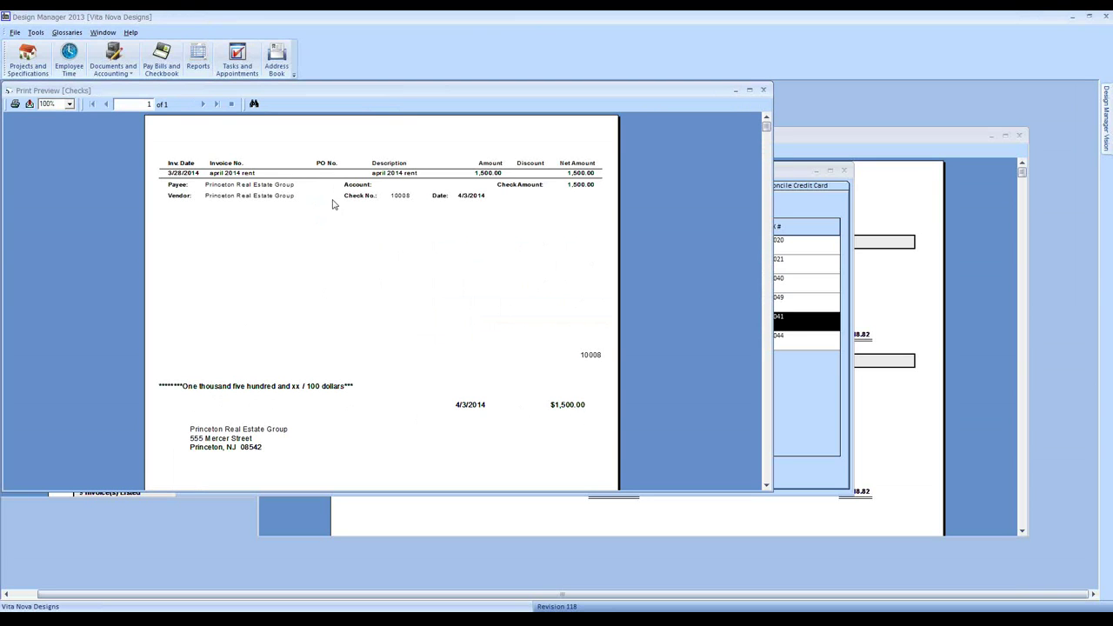
scroll(336, 287, down, 5)
scroll(391, 409, up, 5)
click(763, 90)
click(576, 351)
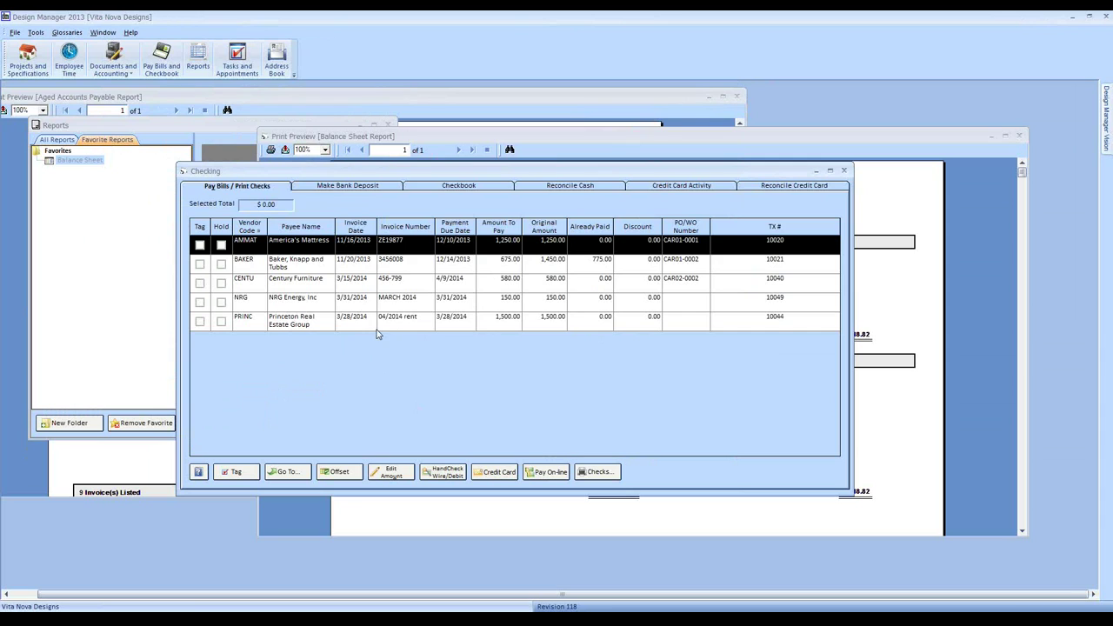
click(475, 187)
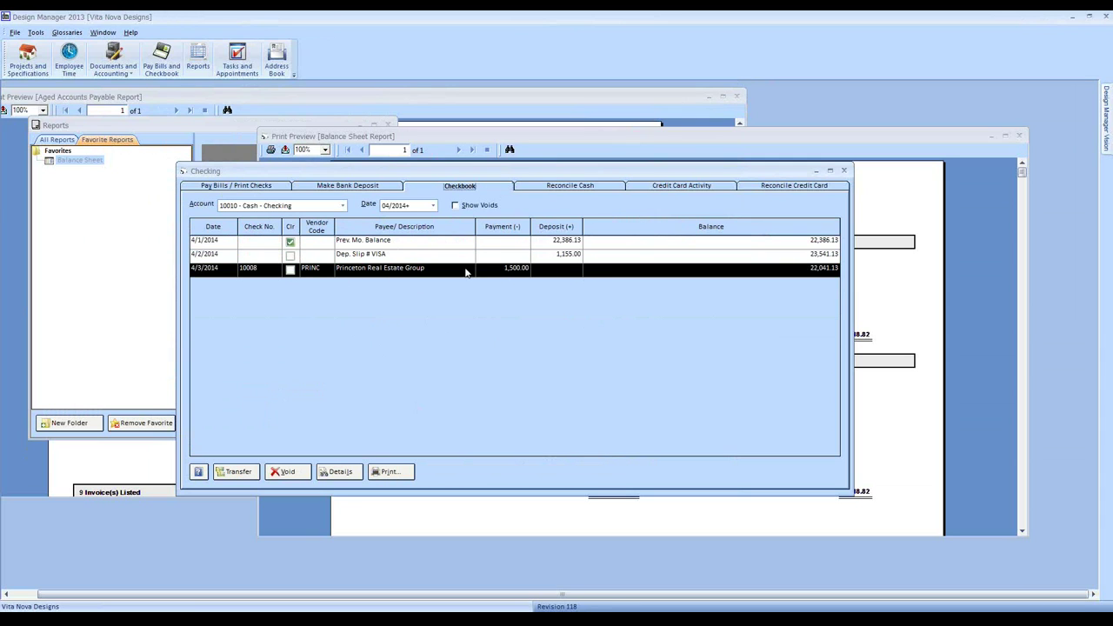
Rerun the detailed Aged Accounts Payable report as of 04/2014, check the Princeton Real Estate Group entries and close the preview
click(127, 131)
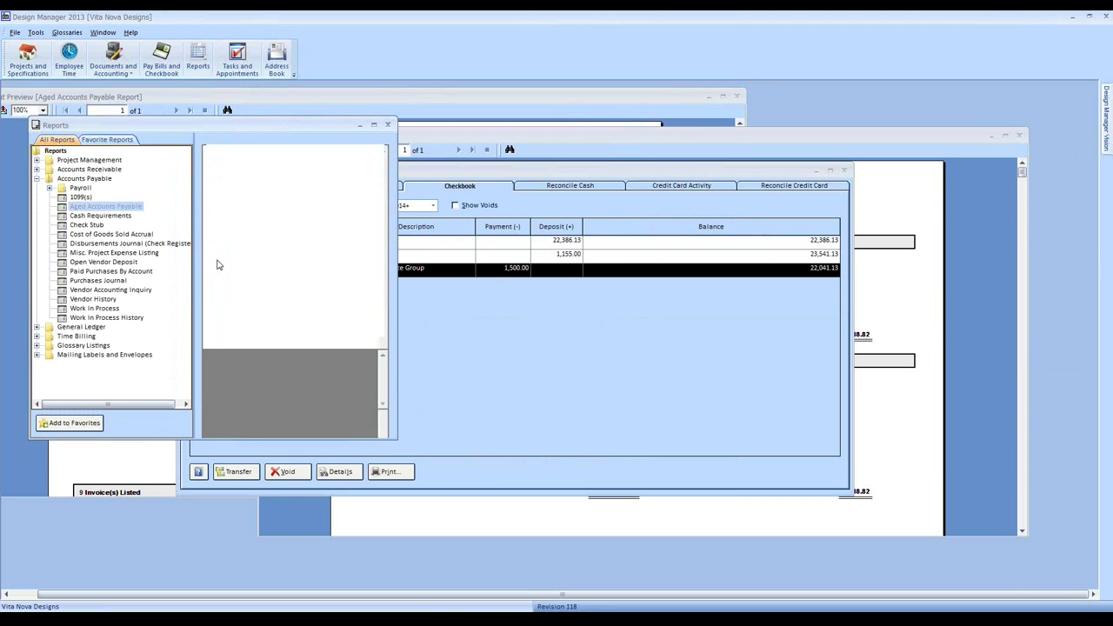
click(282, 423)
click(335, 353)
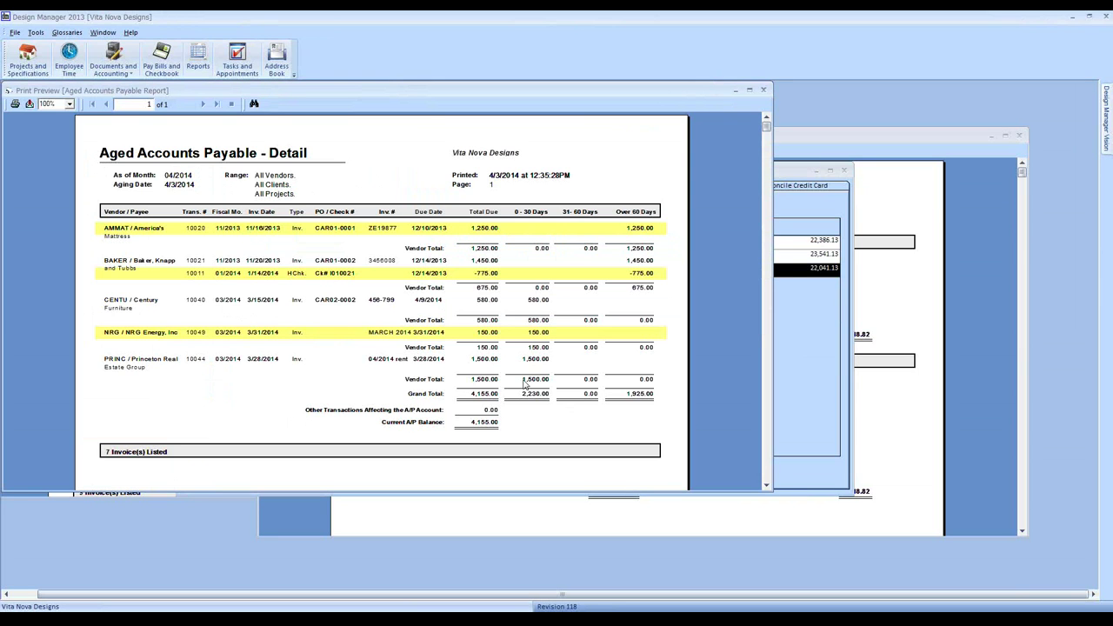
click(764, 89)
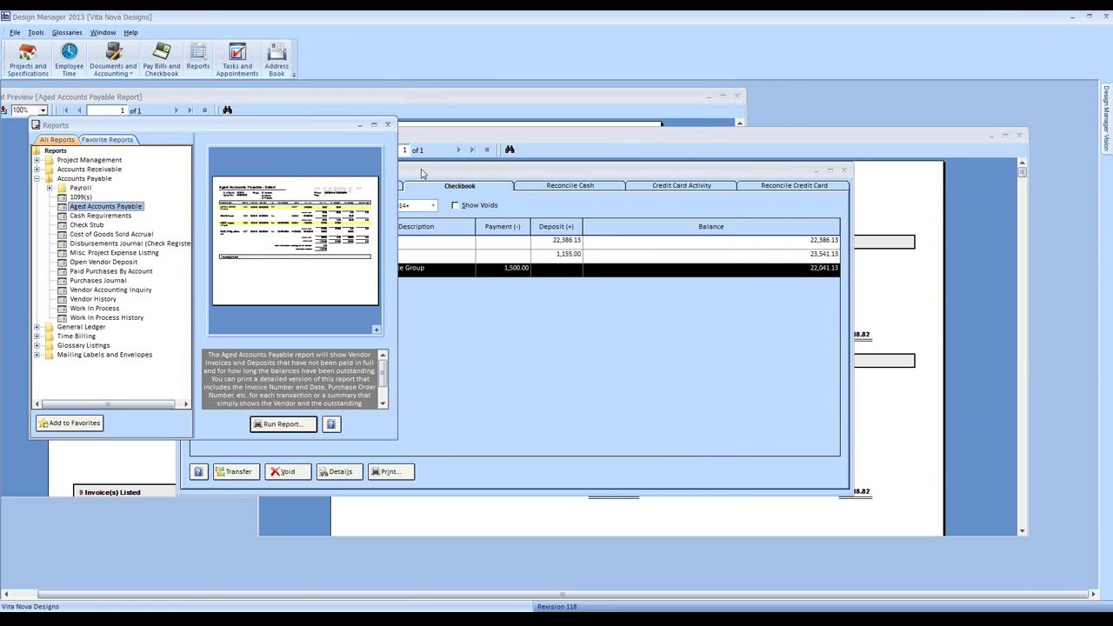
Rerun the Balance Sheet ending 4/30/2014 and compare its Accounts Payable balance with the earlier preview
click(105, 140)
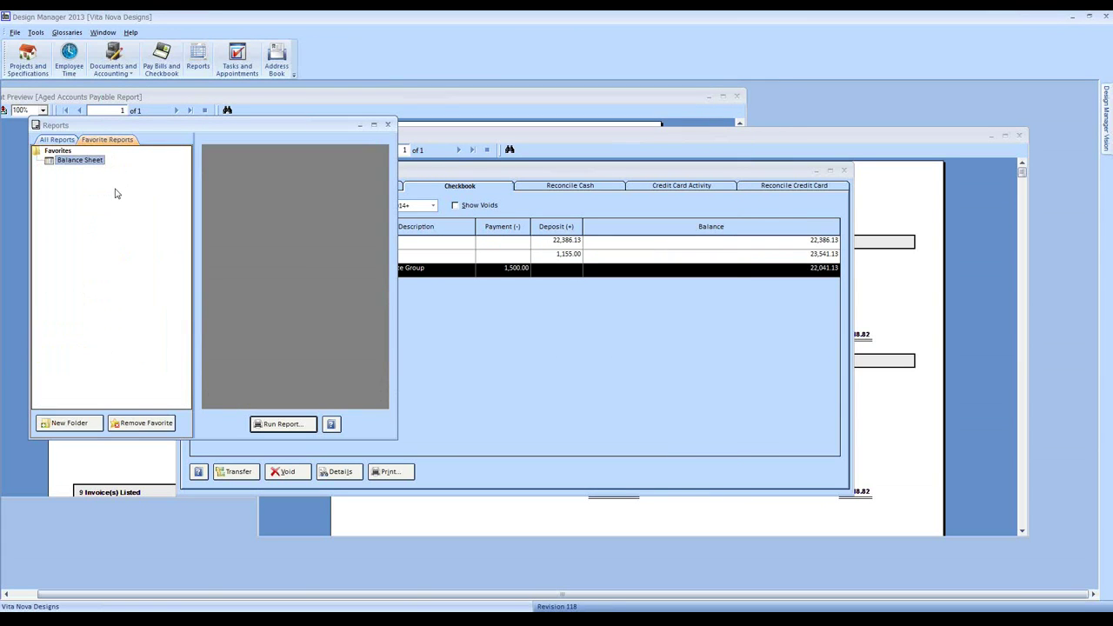
double_click(79, 162)
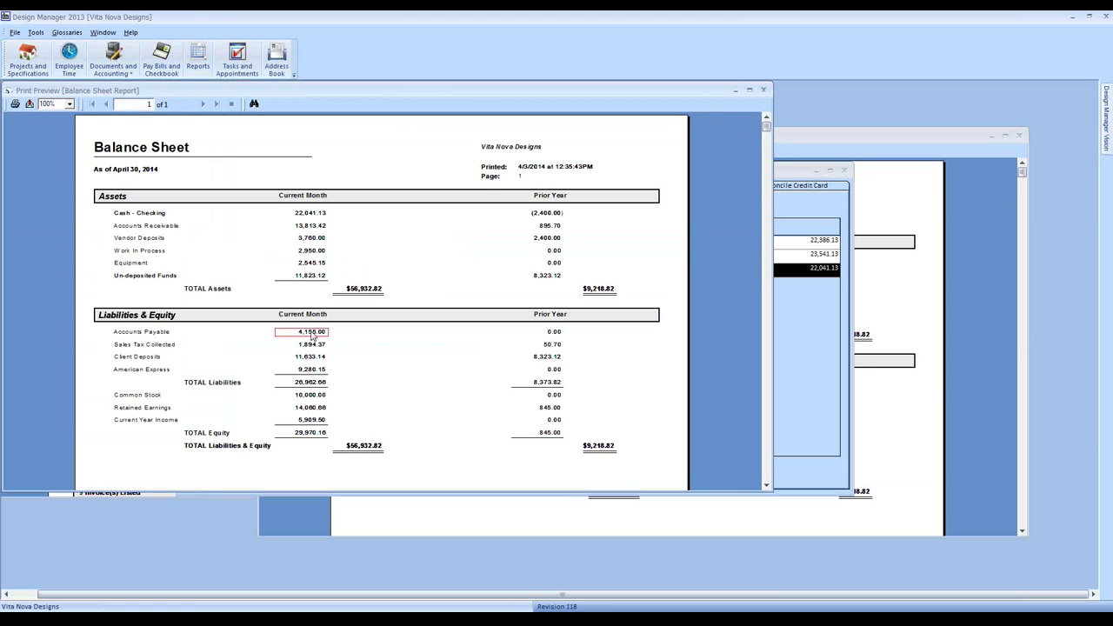
click(911, 361)
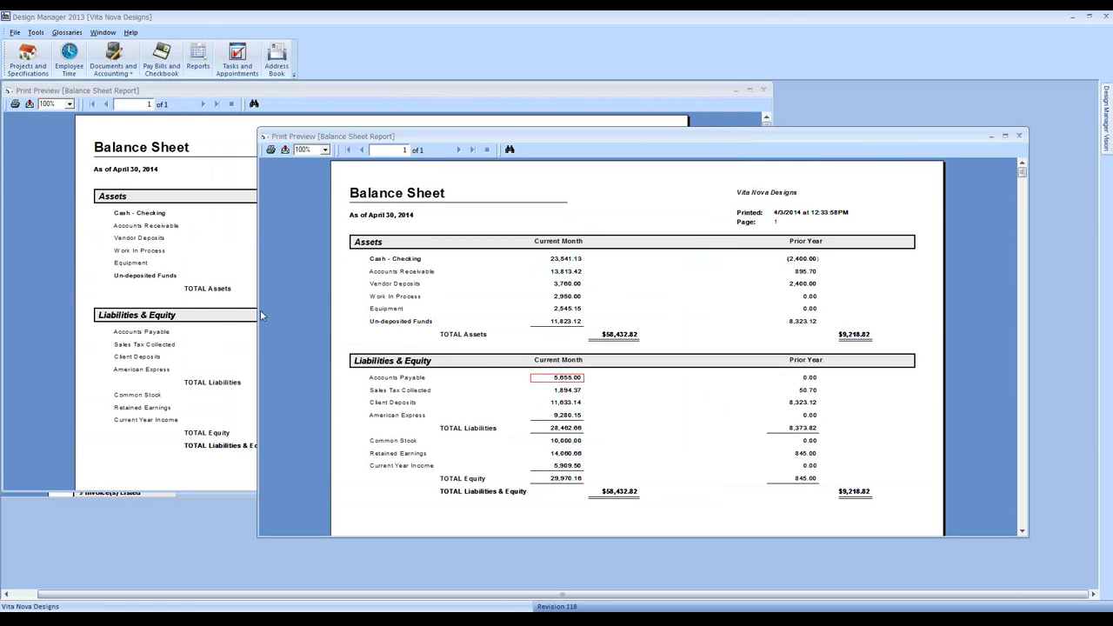
click(218, 316)
drag(471, 93, 375, 115)
Compare the Cash - Checking balances in the two Balance Sheet previews, close the earlier one and reposition the new one
click(713, 217)
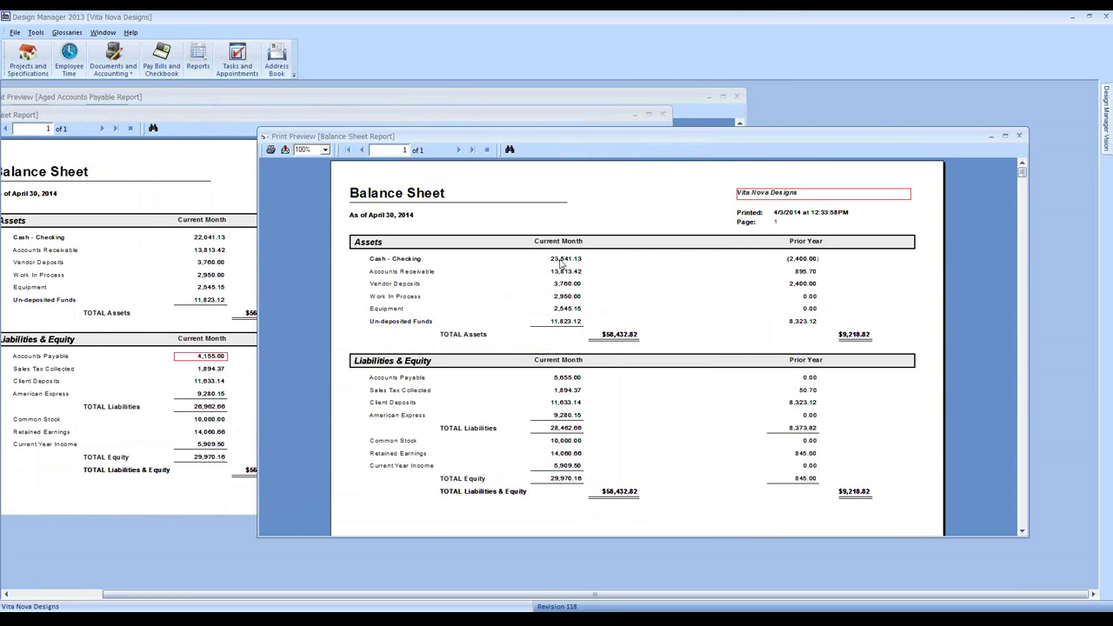
click(226, 240)
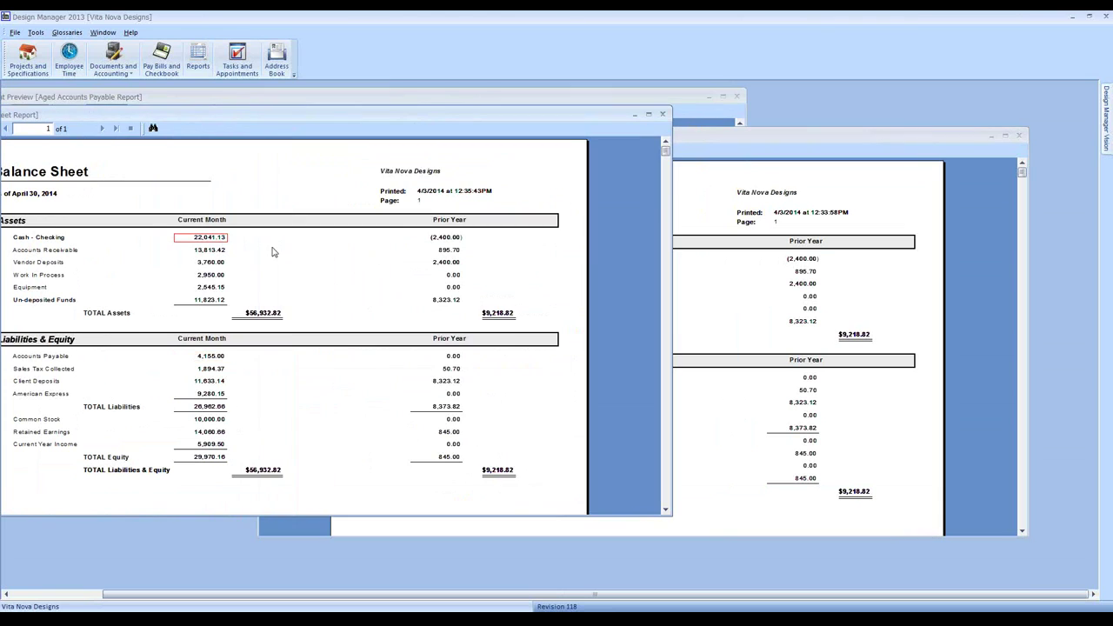
click(717, 275)
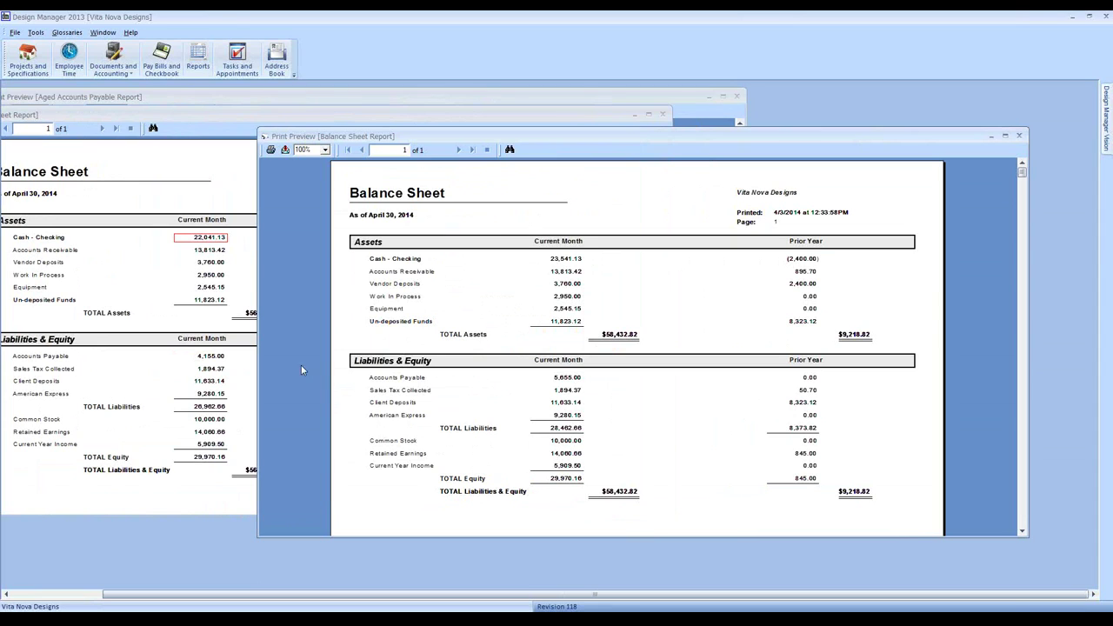
click(215, 360)
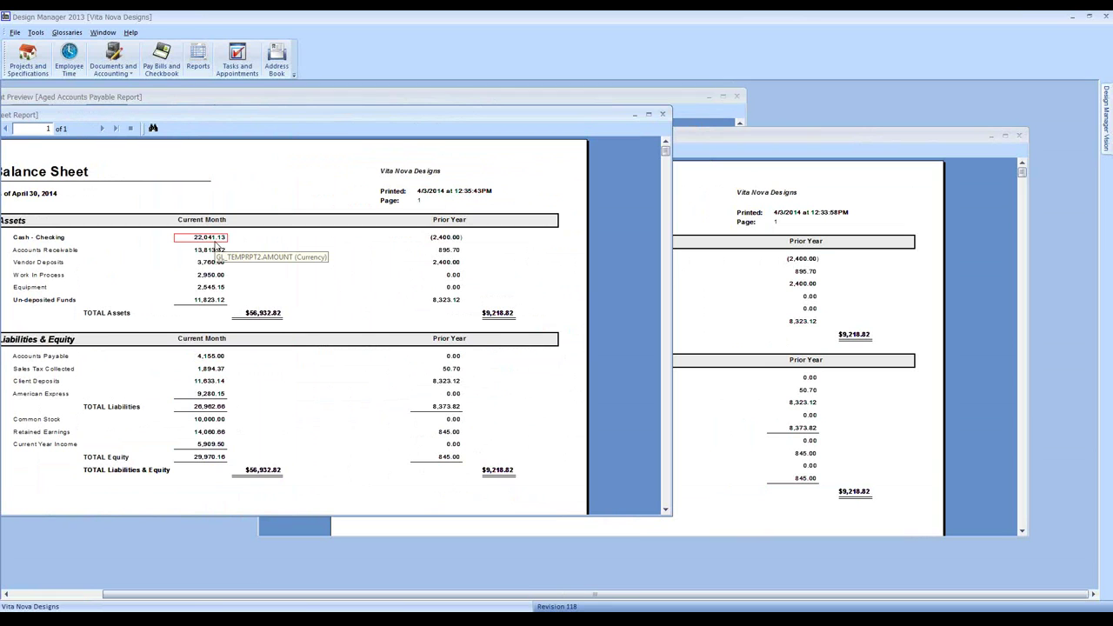
click(714, 146)
drag(715, 146, 471, 153)
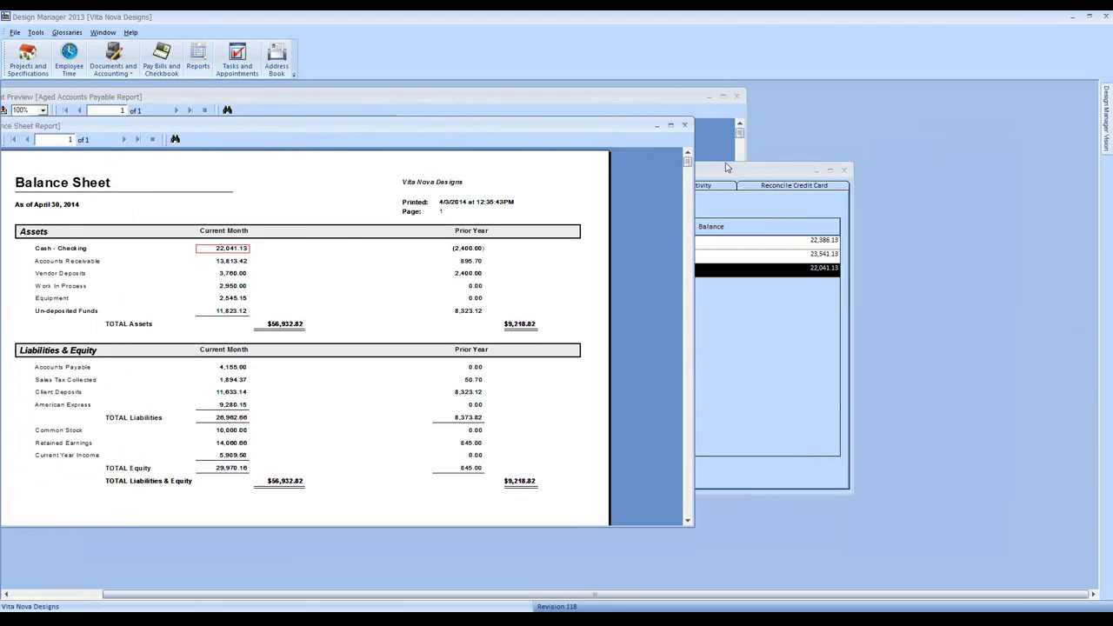
drag(727, 167, 790, 164)
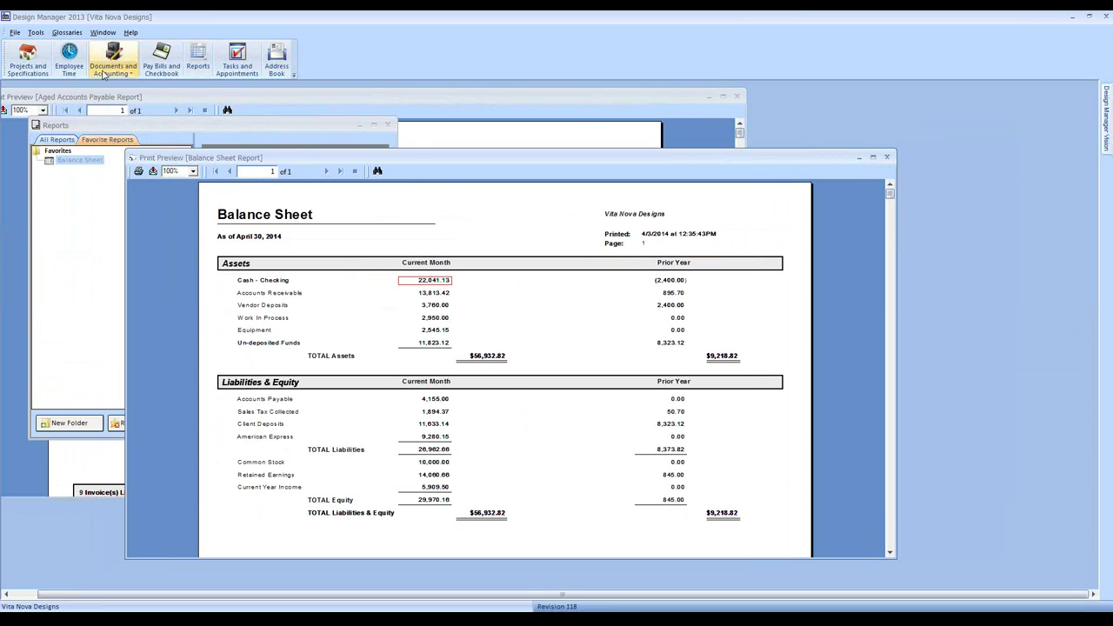
Examine the Princeton Real Estate Group bill "04/2014 rent" and its amount to pay among the unpaid bills
click(148, 61)
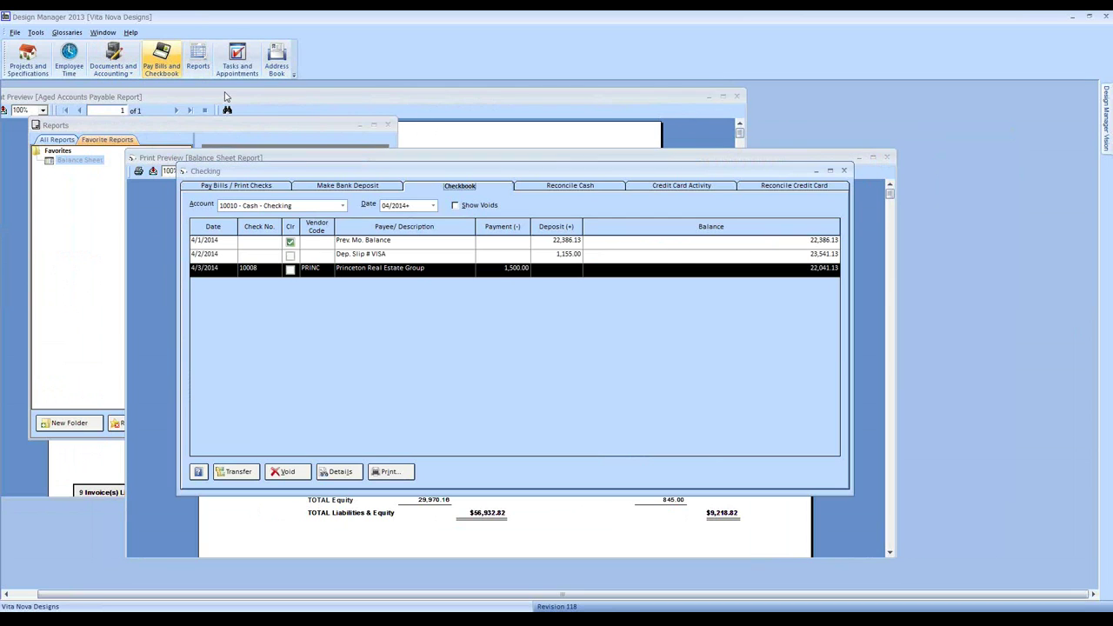
click(276, 186)
click(429, 188)
click(263, 187)
click(419, 324)
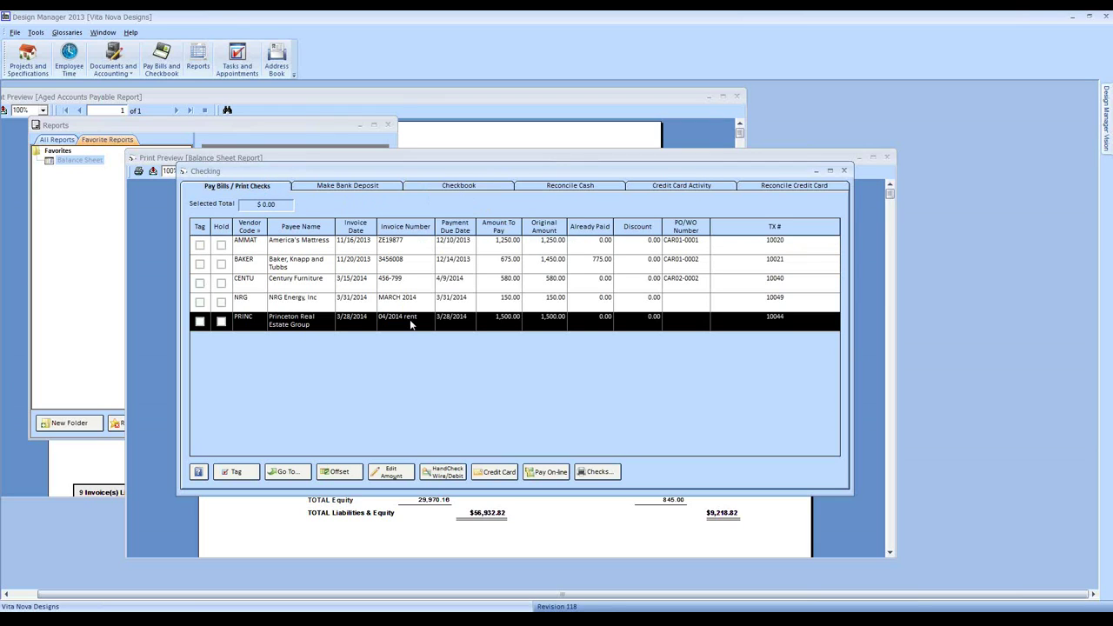
click(418, 329)
click(525, 329)
click(505, 353)
click(510, 325)
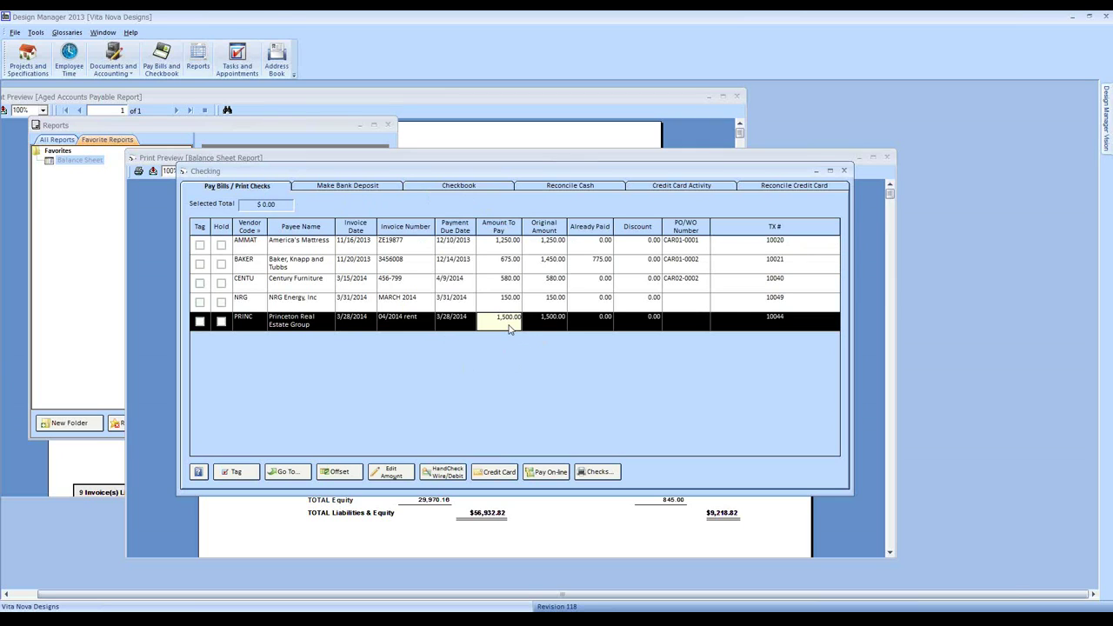
click(458, 368)
Go to the "04/2014 rent" bill in the vendor documents and compare it with the "april 2014 rent" invoice
click(287, 473)
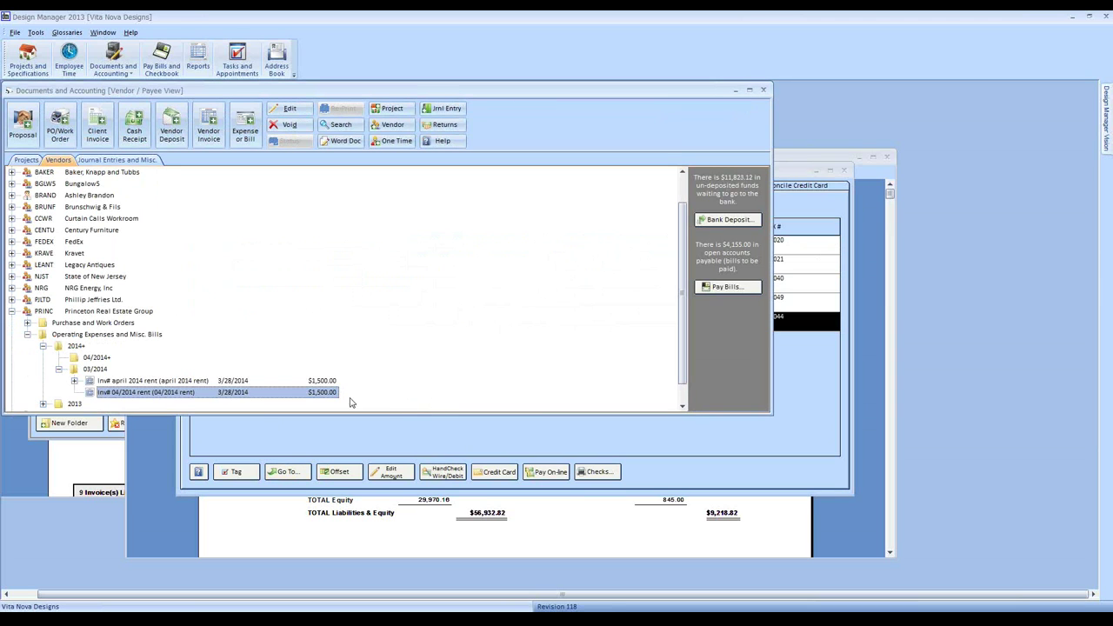
click(139, 382)
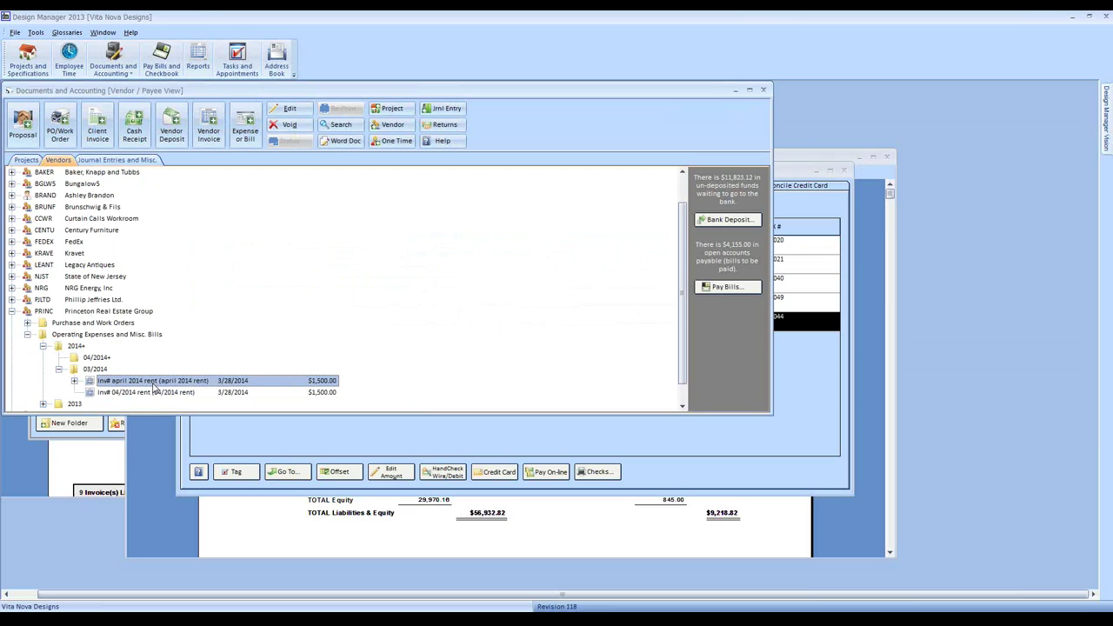
click(152, 393)
click(131, 382)
click(135, 393)
click(140, 383)
click(213, 393)
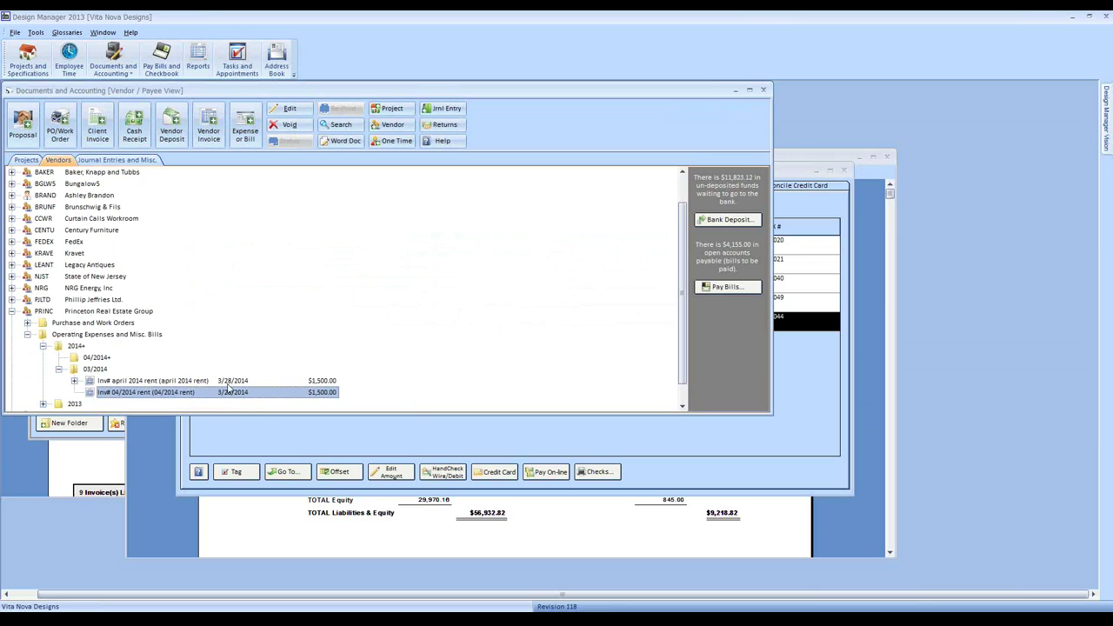
Check the payment under the "april 2014 rent" invoice and void the duplicate "04/2014 rent" vendor invoice
click(74, 381)
click(144, 392)
click(148, 393)
click(149, 393)
click(152, 383)
click(160, 404)
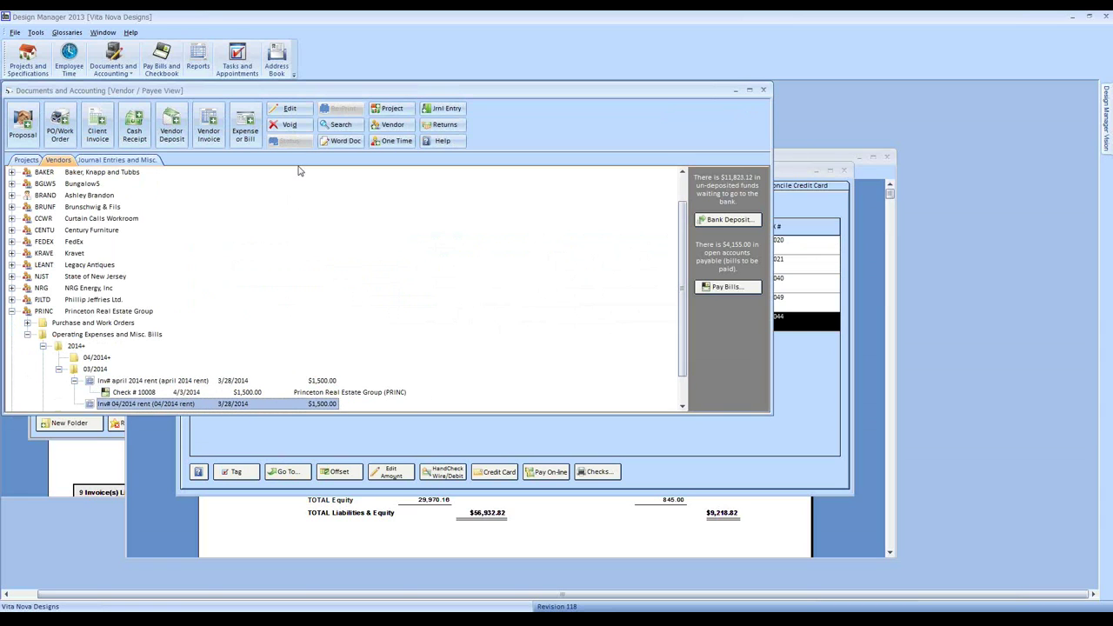
click(293, 128)
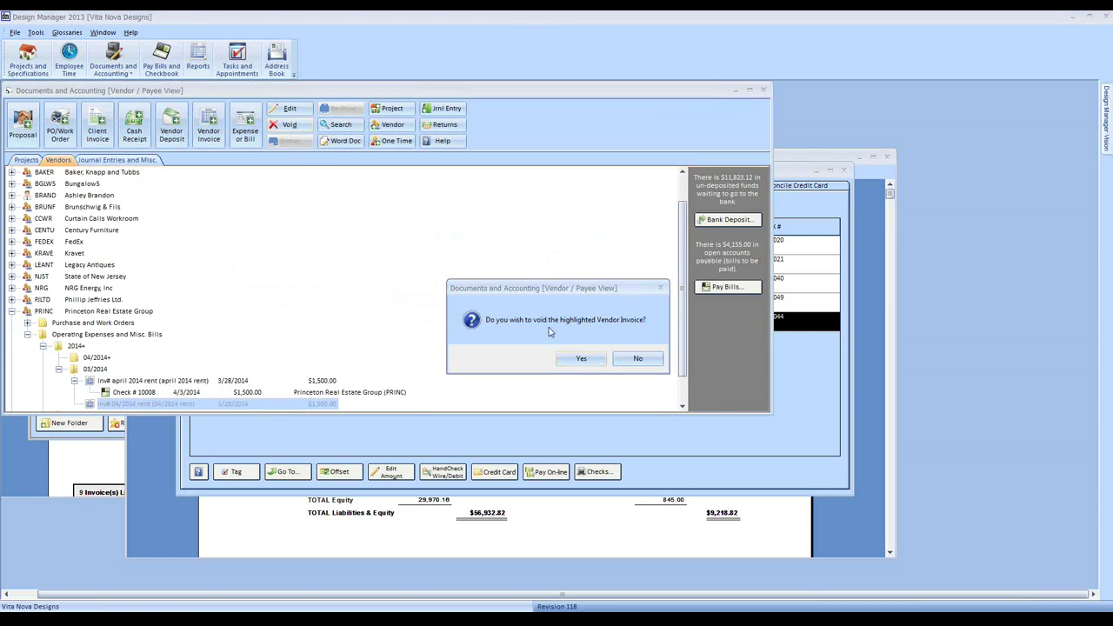
click(581, 358)
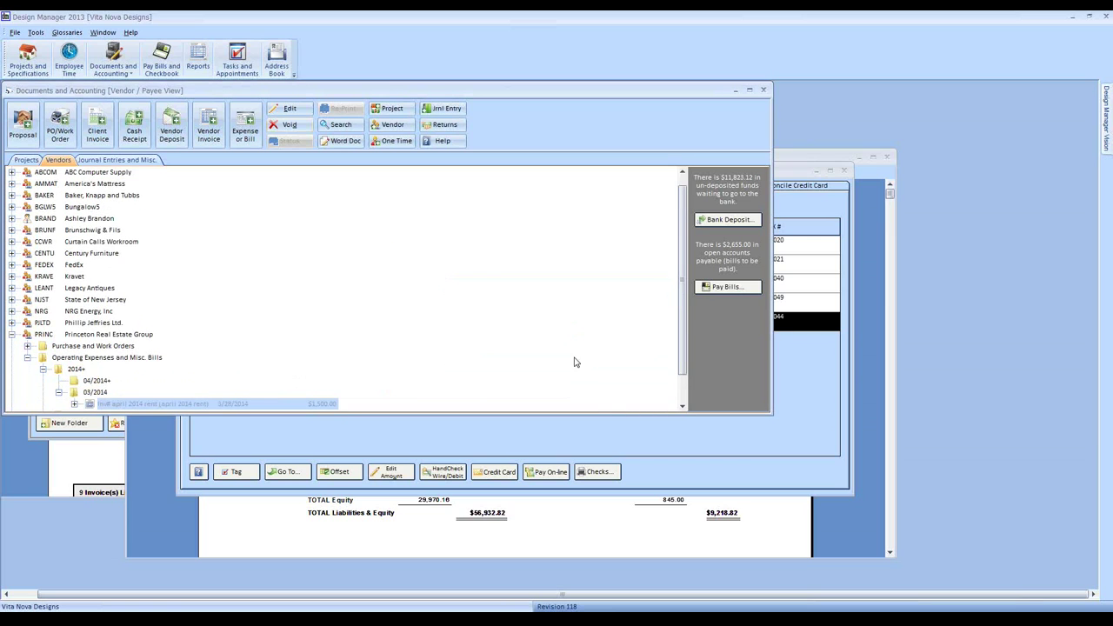
Review the remaining bills to pay, close the Checking window and leftover report previews, and uncover the Reports window
click(778, 426)
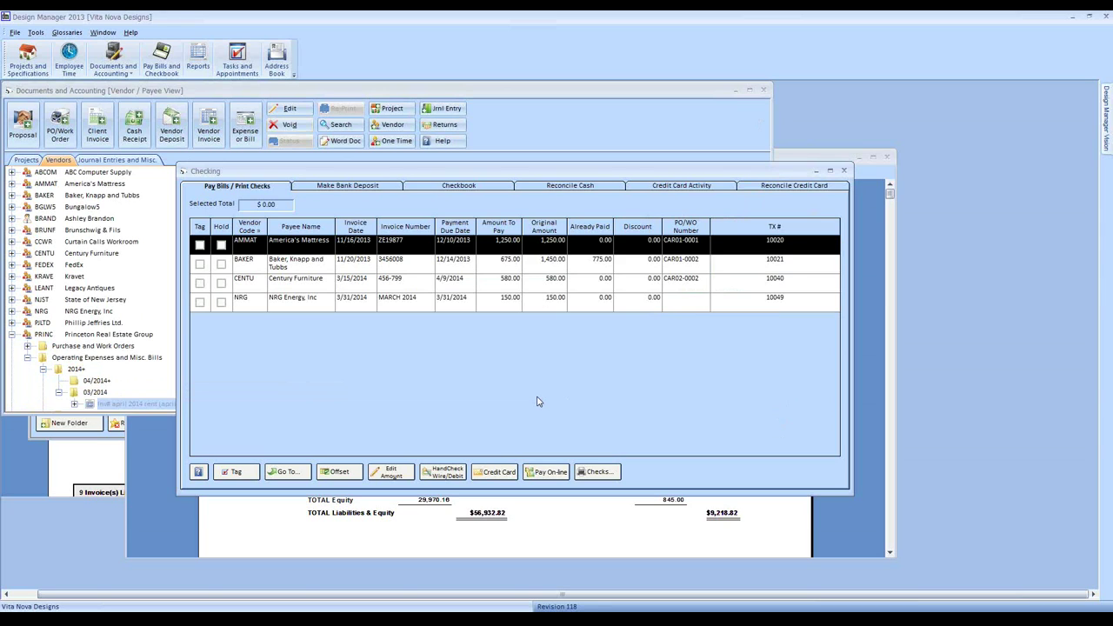
click(183, 171)
click(310, 245)
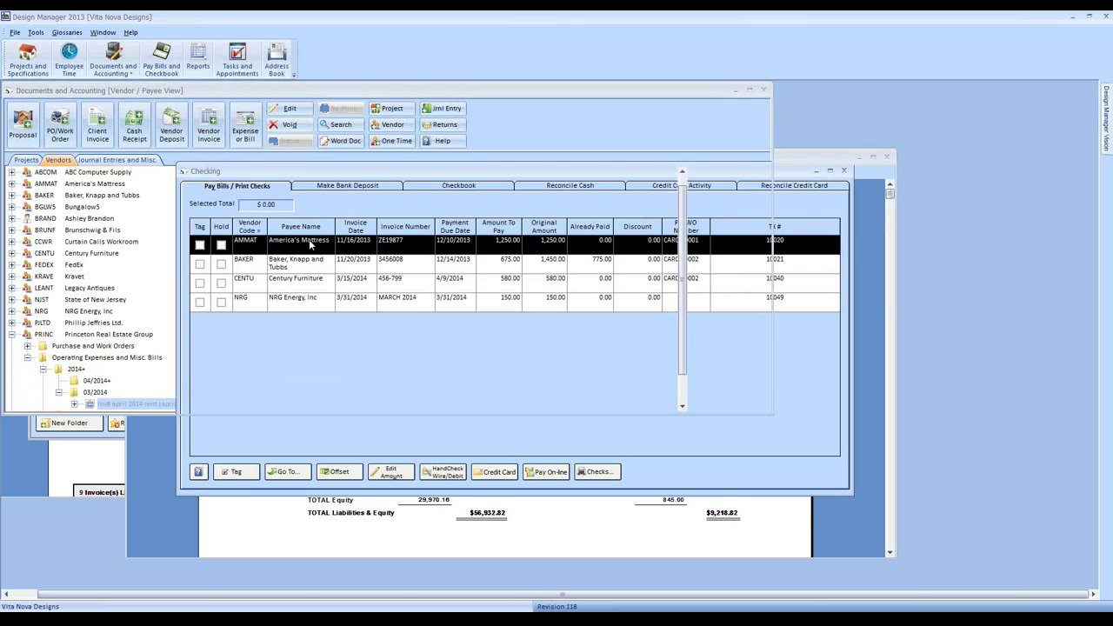
click(844, 170)
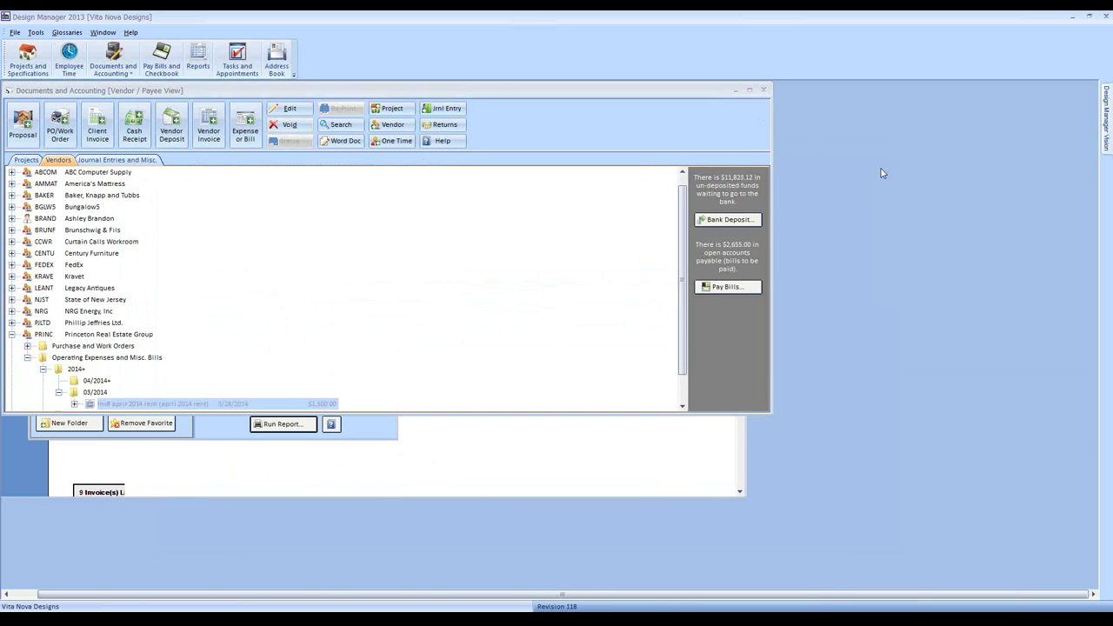
click(745, 91)
drag(571, 93, 669, 109)
Run the Balance Sheet ending 4/30/2014 from the favorite reports with Layout 1 following the void
click(108, 163)
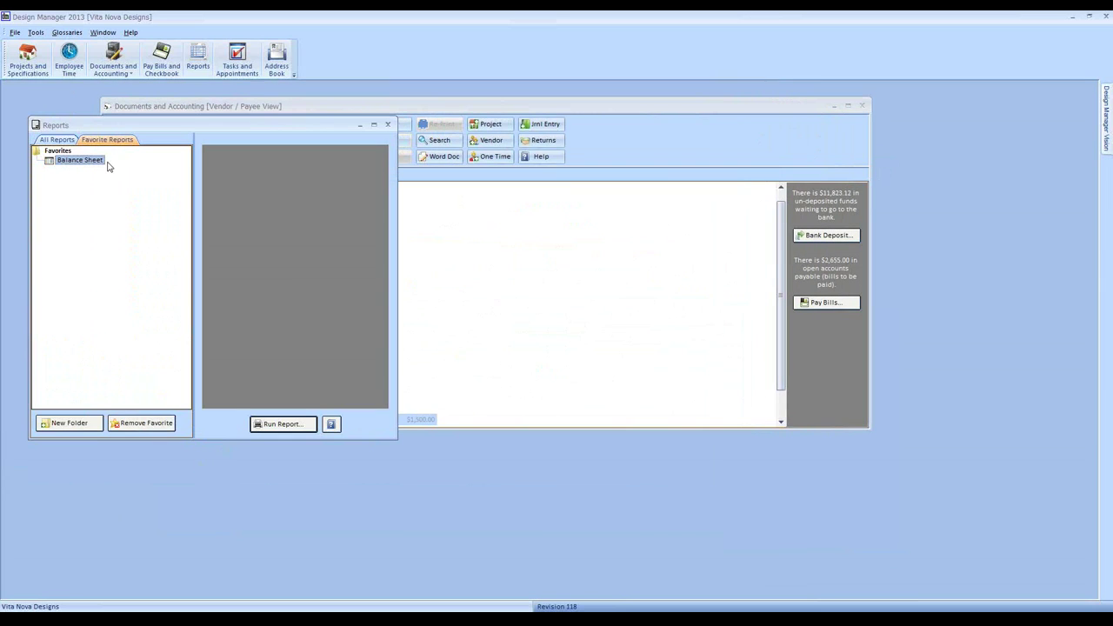
click(57, 139)
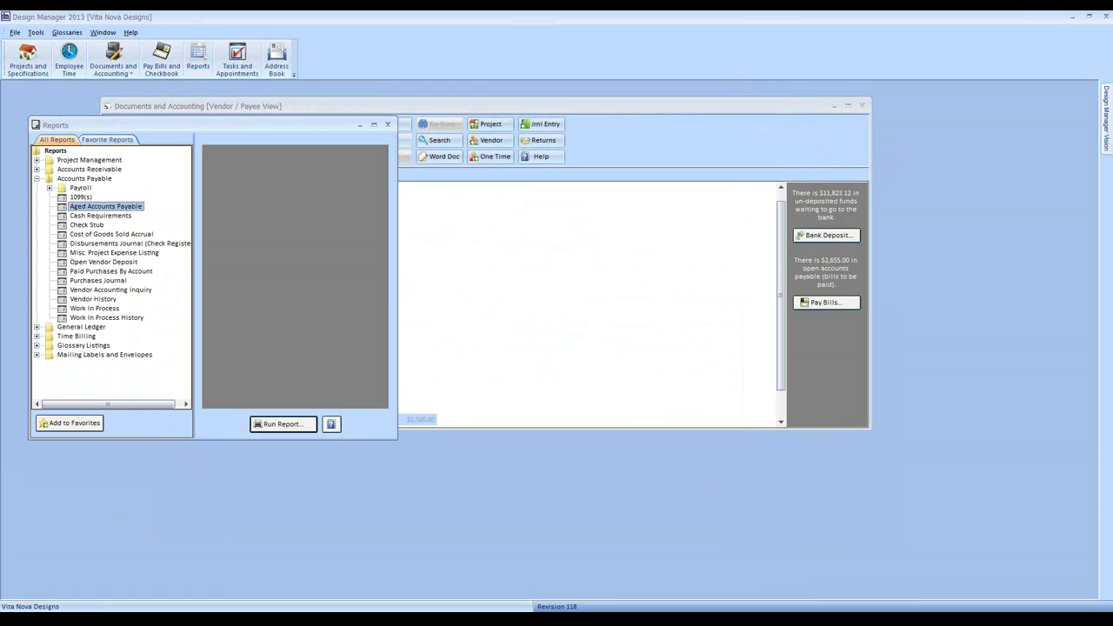
click(109, 139)
double_click(93, 167)
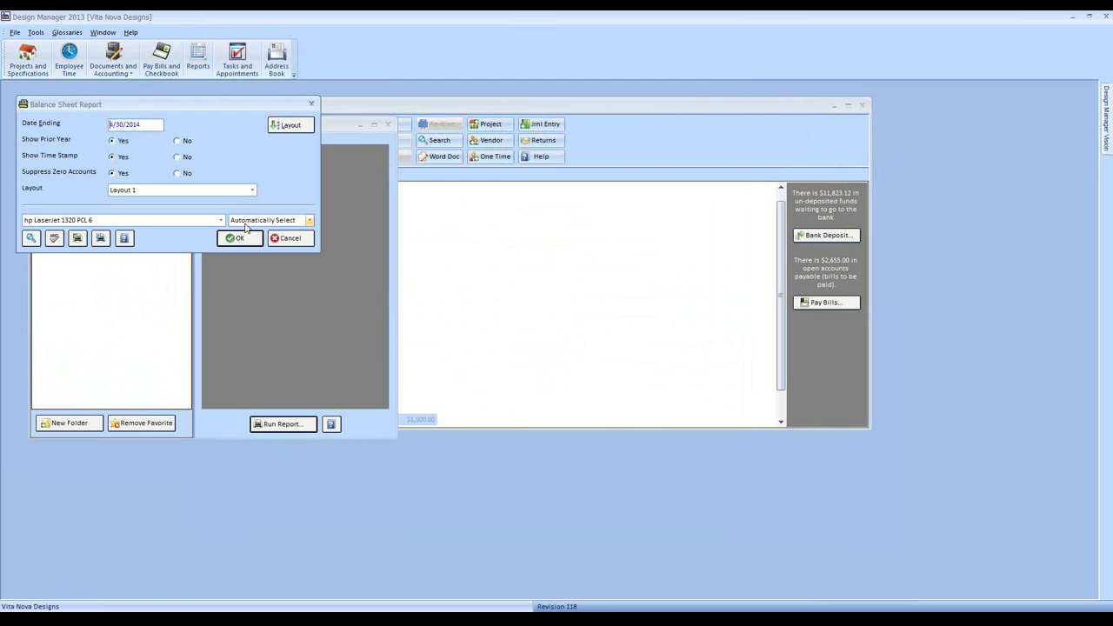
click(432, 303)
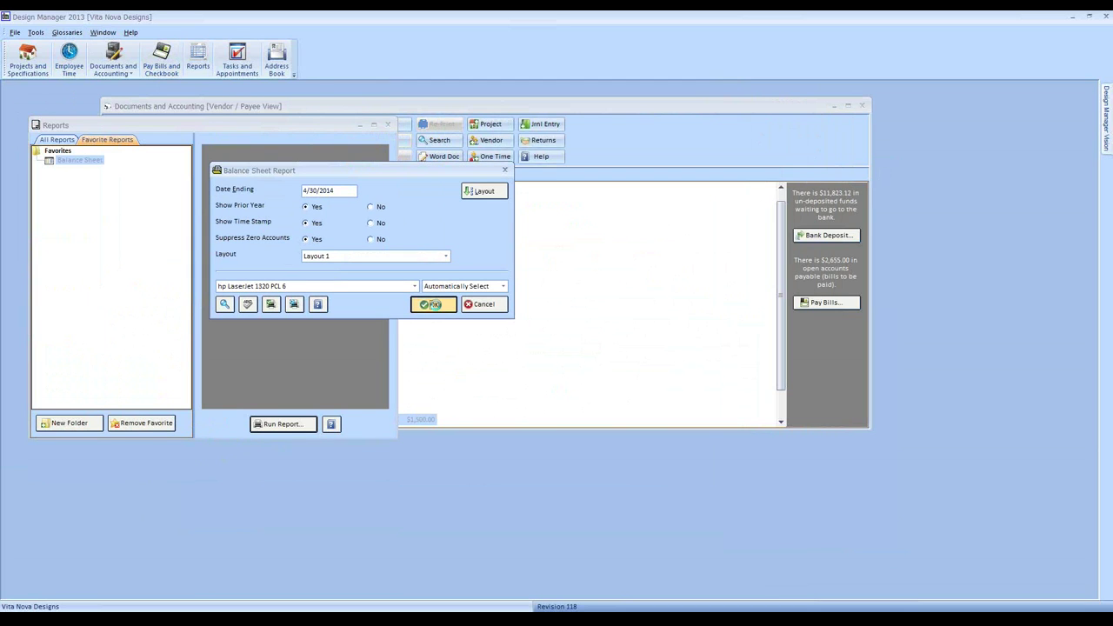